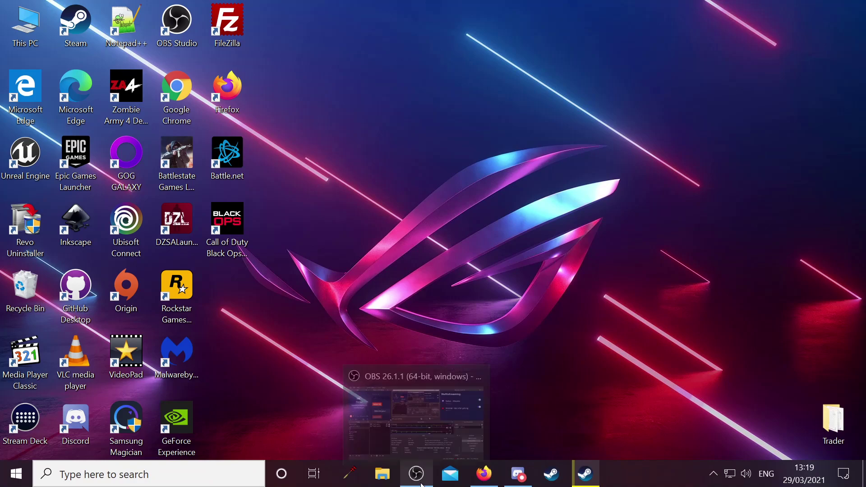
# Step: Switch to Firefox and review the Expansion Mod and DayZCommunityOfflineMode GitHub pages, then return to the desktop
pyautogui.click(490, 482)
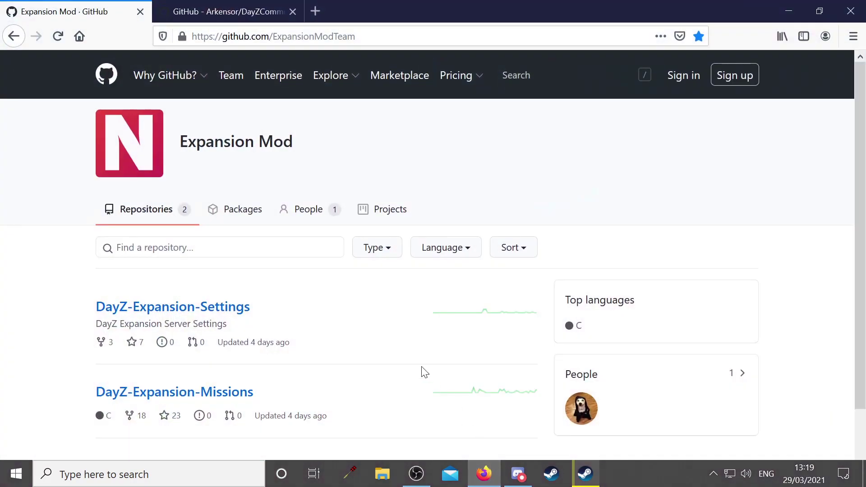
pyautogui.click(237, 13)
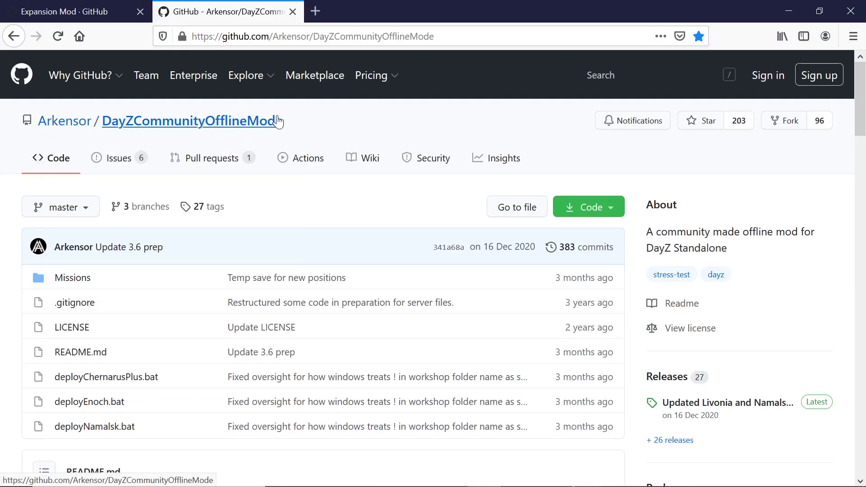
pyautogui.click(70, 11)
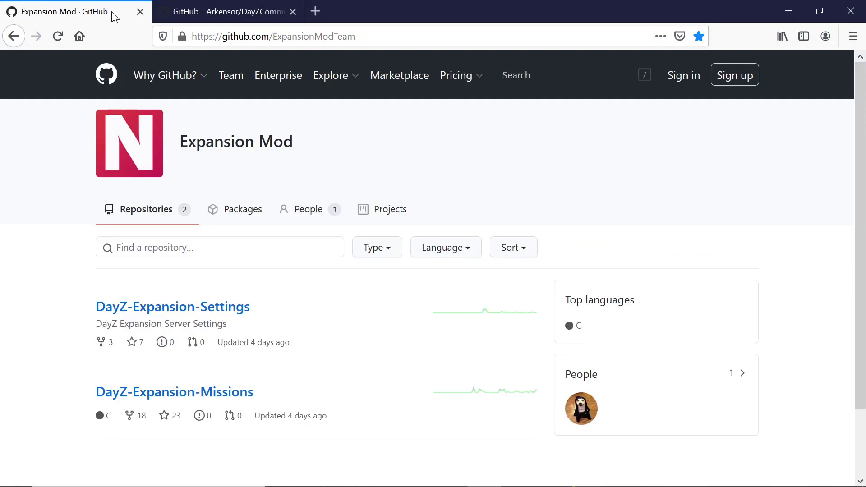
pyautogui.click(229, 13)
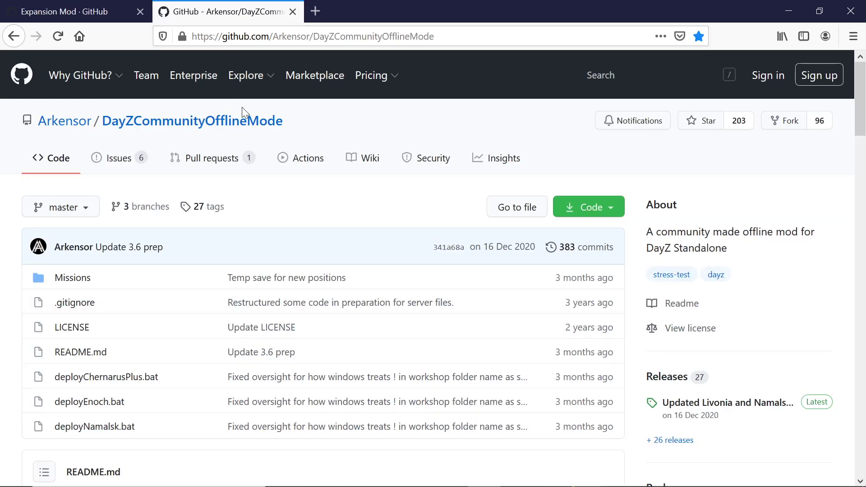
pyautogui.click(64, 12)
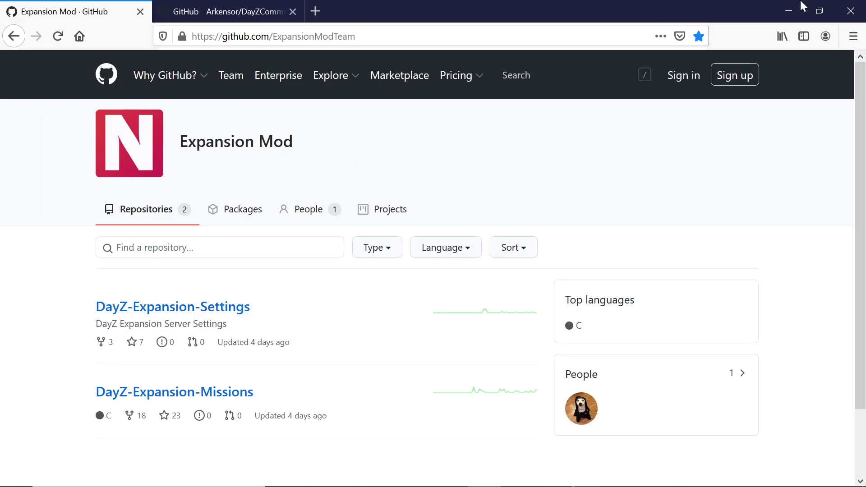
pyautogui.click(789, 11)
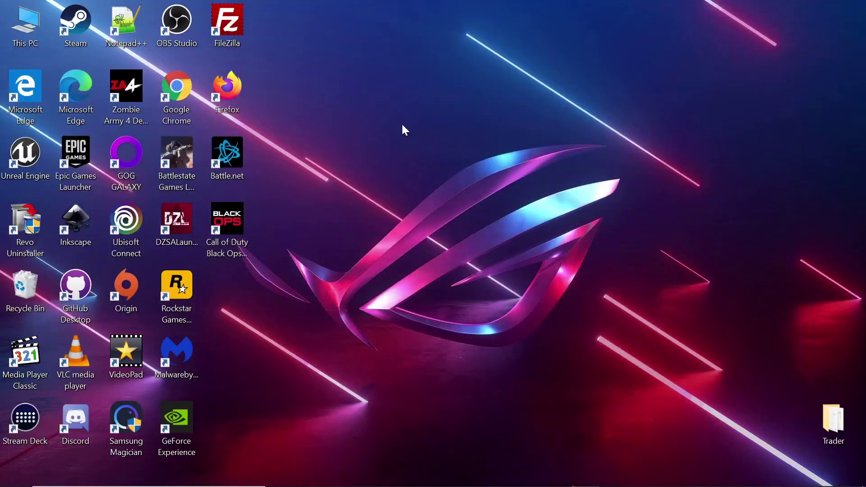
# Step: Create a folder named "com missions" on the files (F:) drive and close the file window
pyautogui.doubleClick(26, 27)
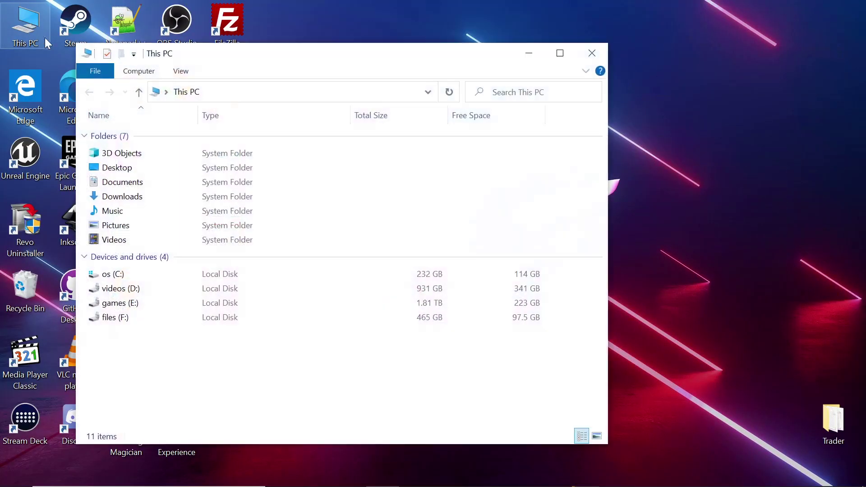
pyautogui.doubleClick(117, 318)
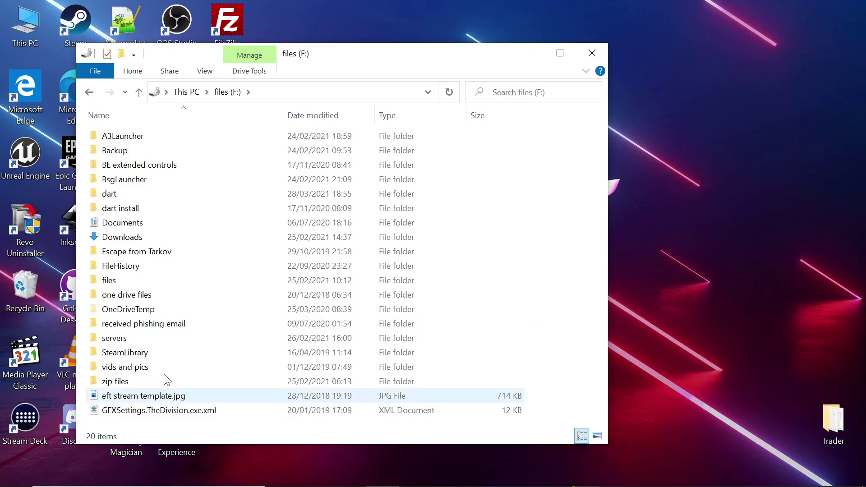
pyautogui.click(560, 53)
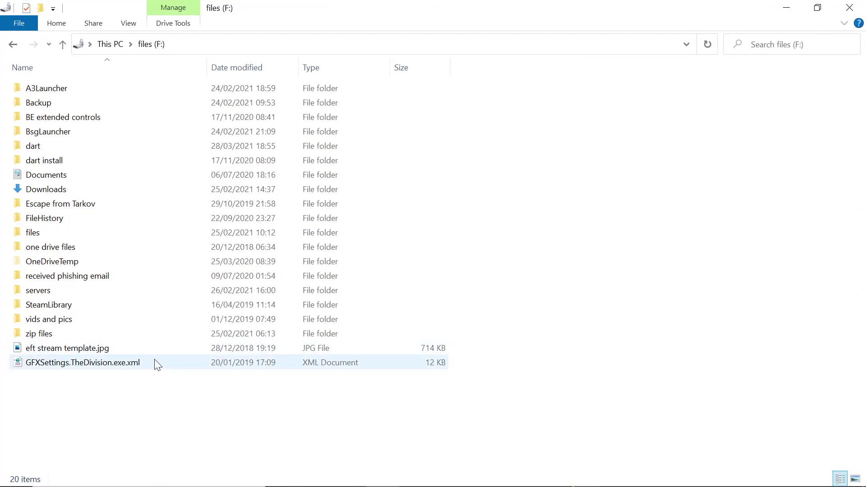
pyautogui.rightClick(38, 378)
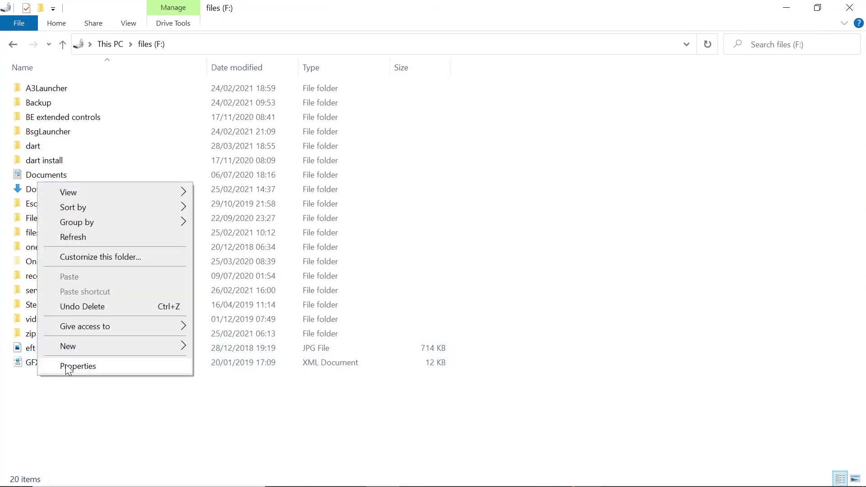
pyautogui.moveTo(67, 347)
pyautogui.click(238, 348)
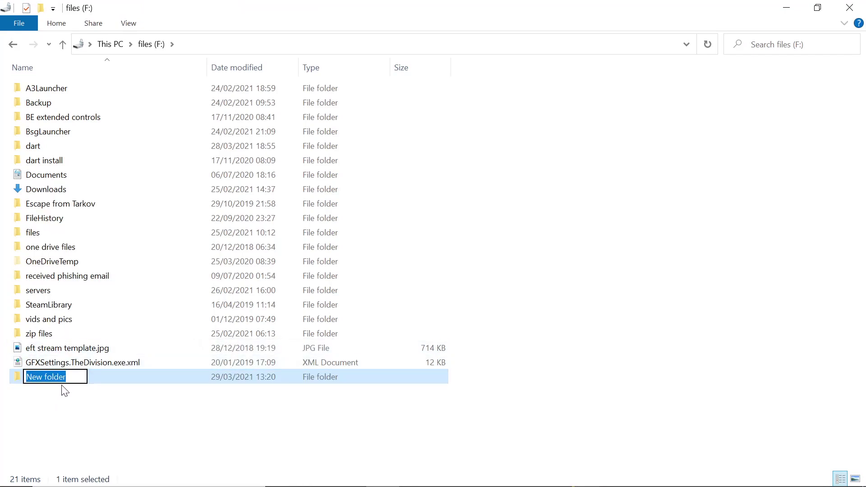
pyautogui.write('com')
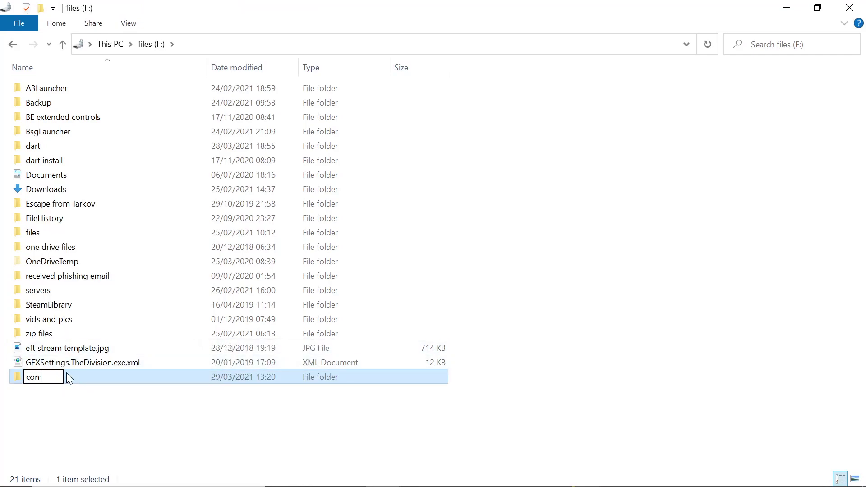
pyautogui.write(' missions')
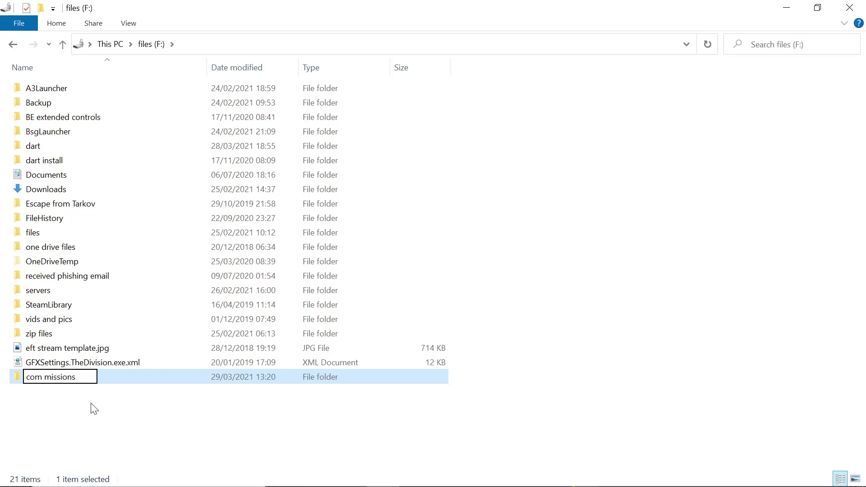
pyautogui.click(94, 409)
pyautogui.click(849, 8)
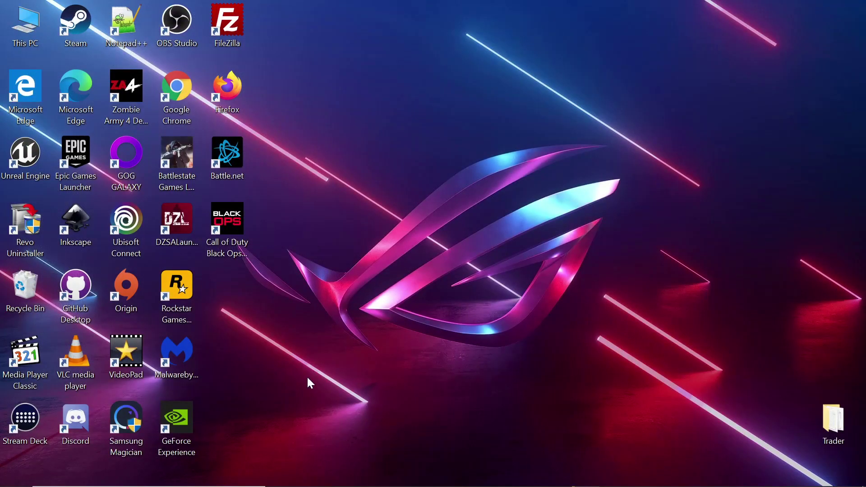
# Step: Switch to Firefox and look through the settings files in ExpansionModTeam's DayZ-Expansion-Settings repository
pyautogui.moveTo(350, 483)
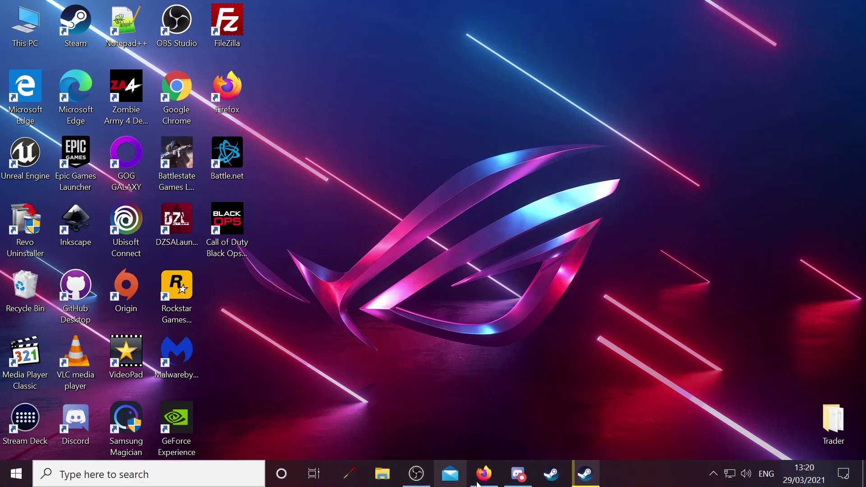
pyautogui.click(486, 482)
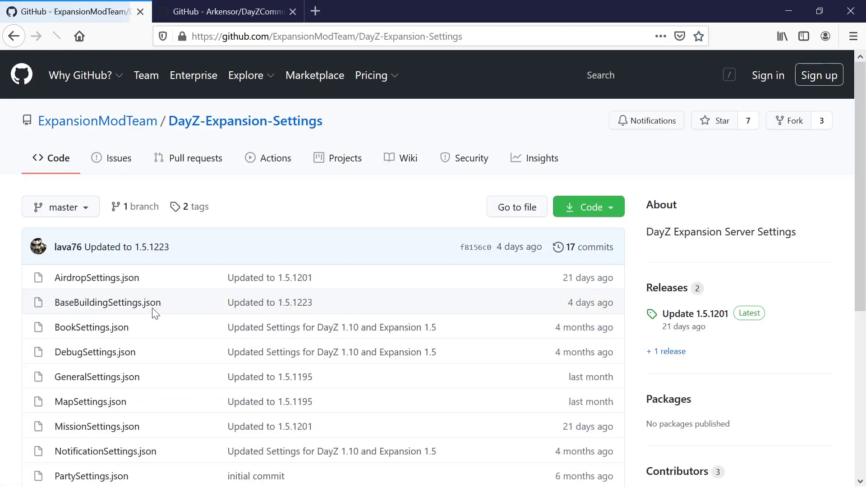
pyautogui.scroll(-5, 64, 320)
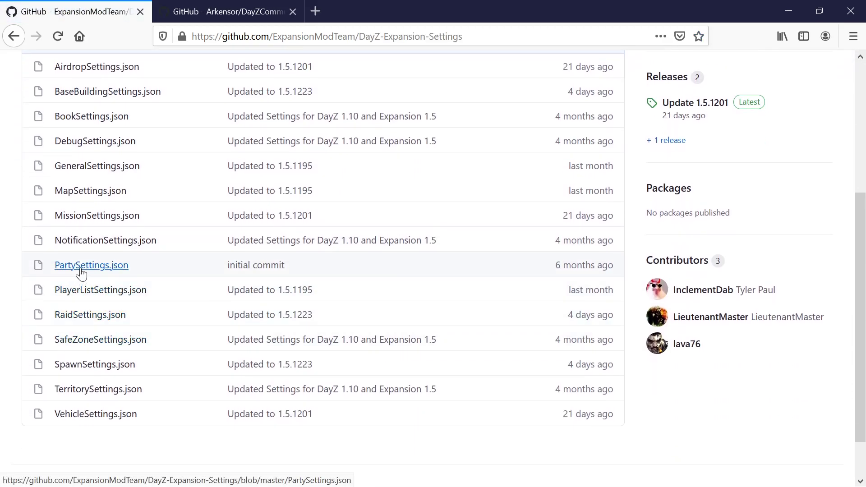
pyautogui.scroll(5, 105, 156)
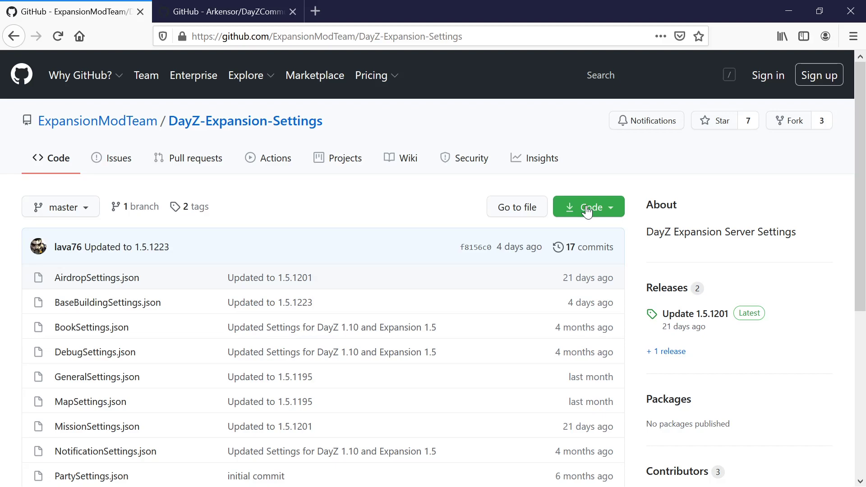
# Step: Download the DayZ-Expansion-Missions repository as a ZIP, opening it with 7-Zip File Manager
pyautogui.hotkey('alt', 'Left')
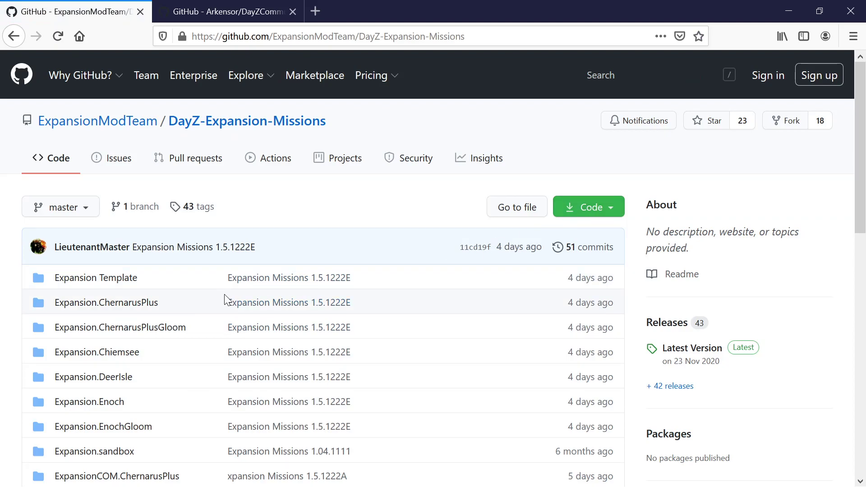
pyautogui.scroll(-5, 221, 298)
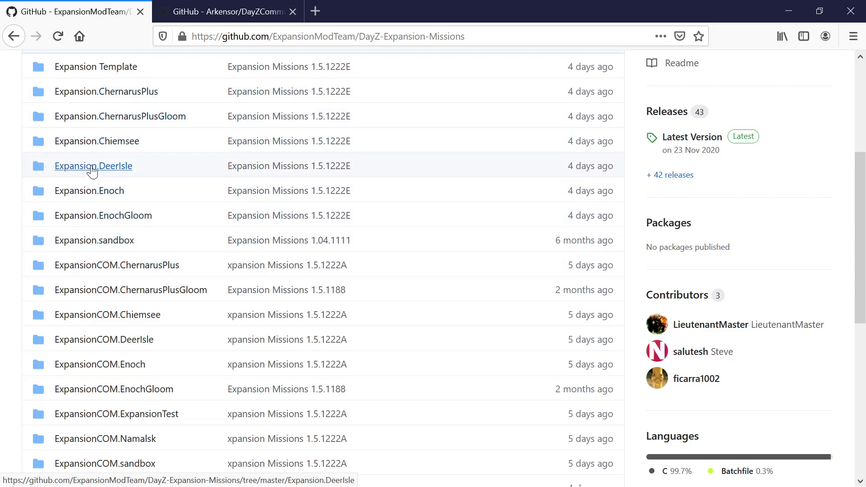
pyautogui.scroll(-3, 121, 271)
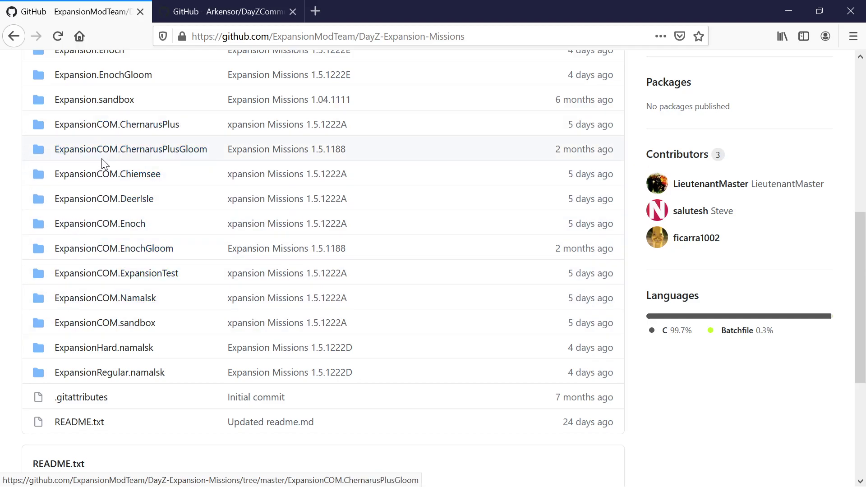
pyautogui.scroll(8, 219, 348)
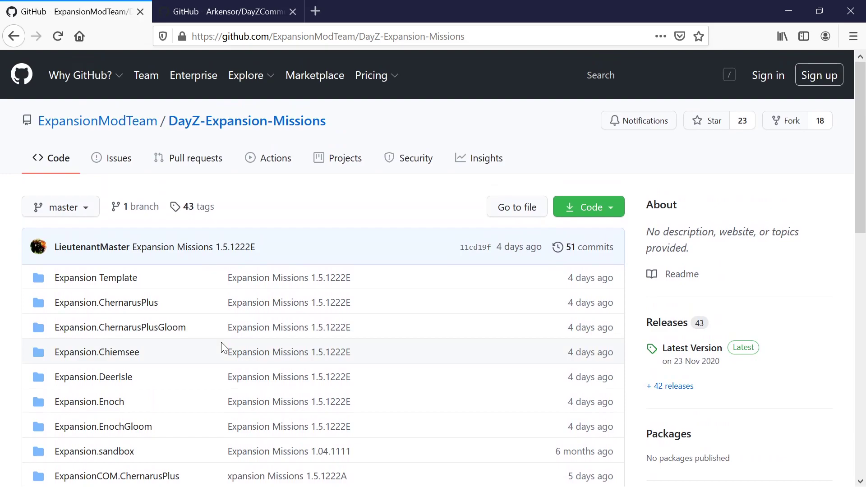
pyautogui.scroll(-6, 83, 358)
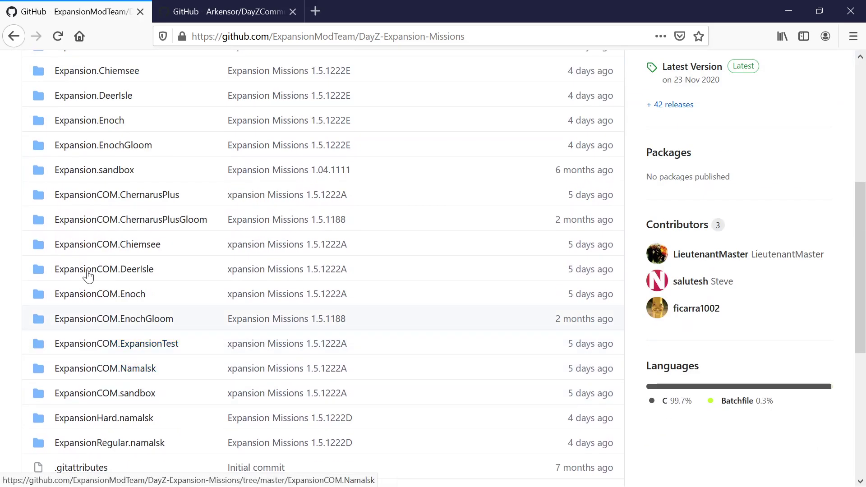
pyautogui.scroll(6, 293, 273)
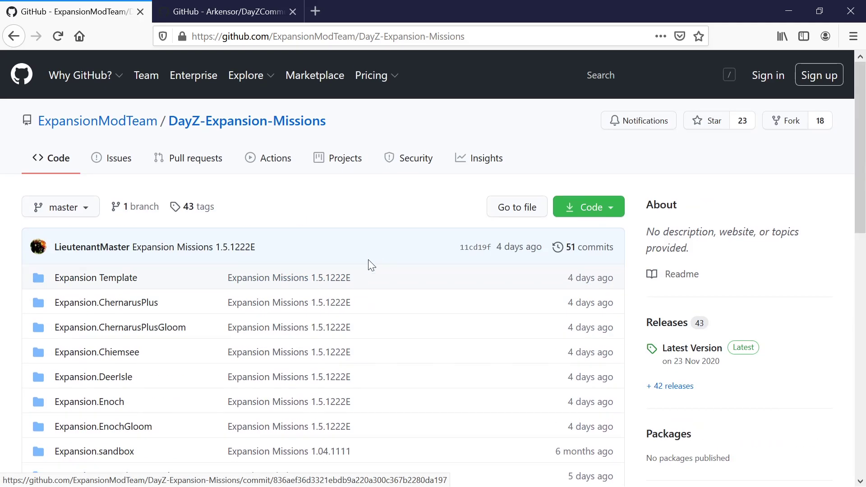
pyautogui.click(592, 207)
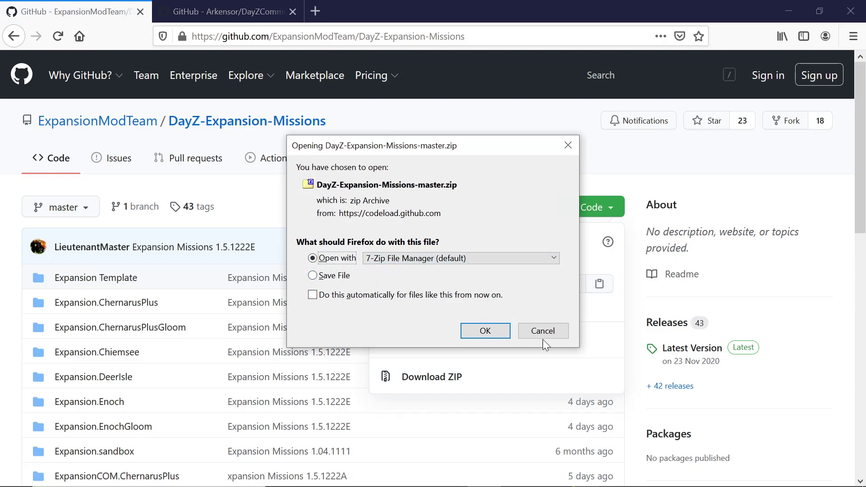
pyautogui.click(485, 331)
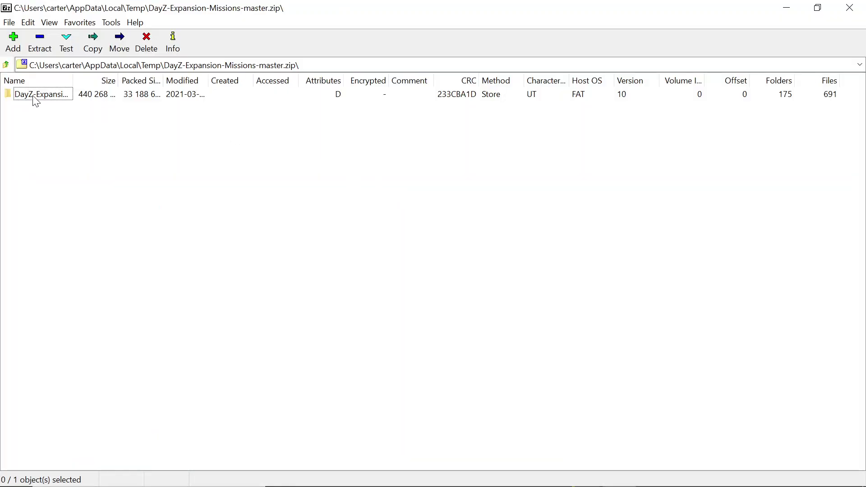
# Step: Copy the DayZ-Expansion-Missions-master folder from the archive into the "com missions" folder on drive F: and close the archive
pyautogui.click(36, 100)
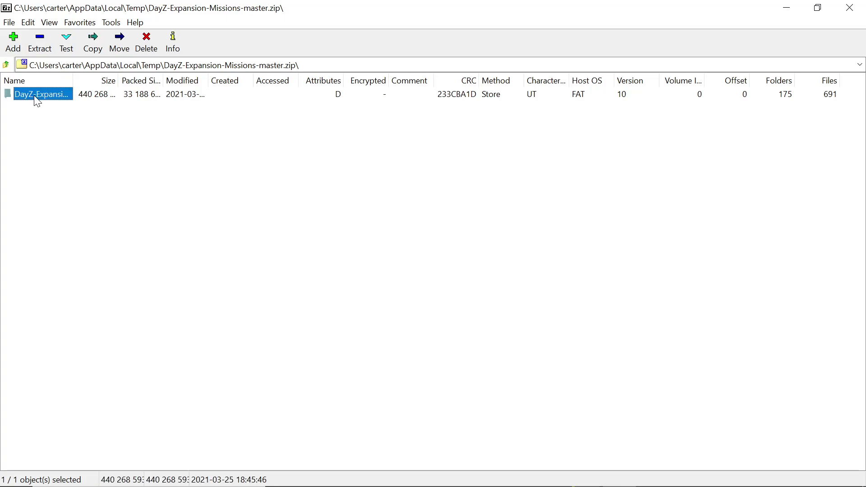
pyautogui.click(92, 40)
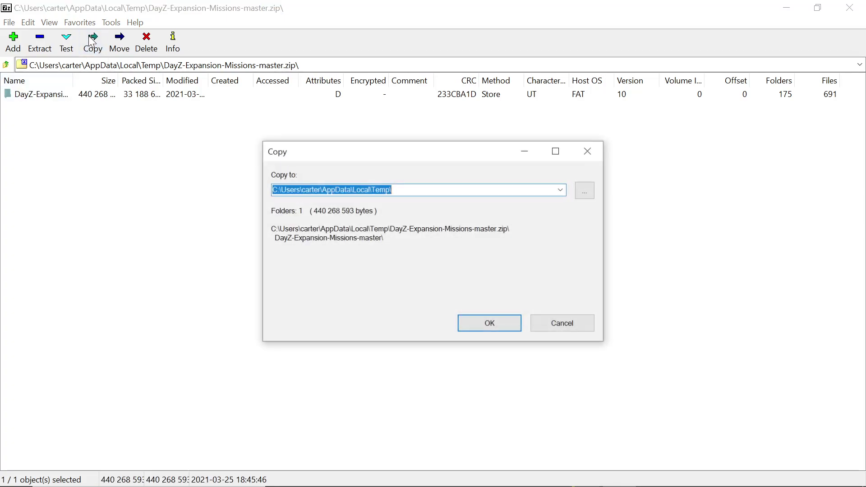
pyautogui.click(578, 191)
pyautogui.scroll(-15, 359, 271)
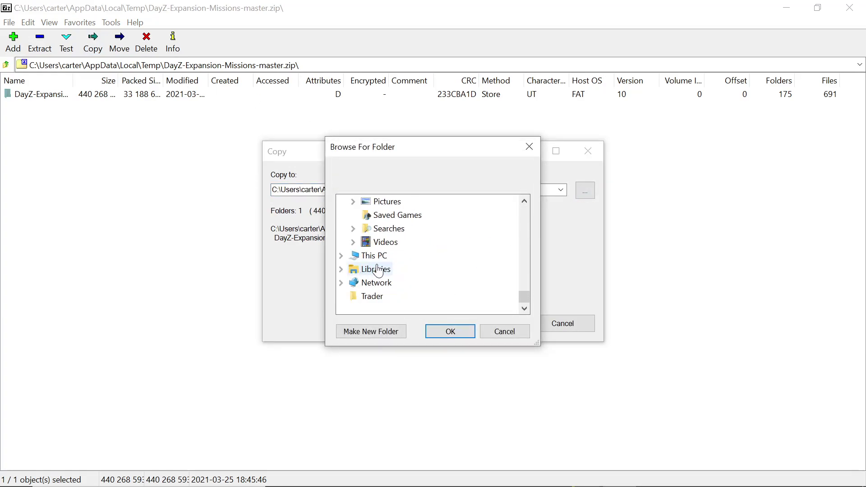
pyautogui.click(368, 255)
pyautogui.scroll(-3, 368, 256)
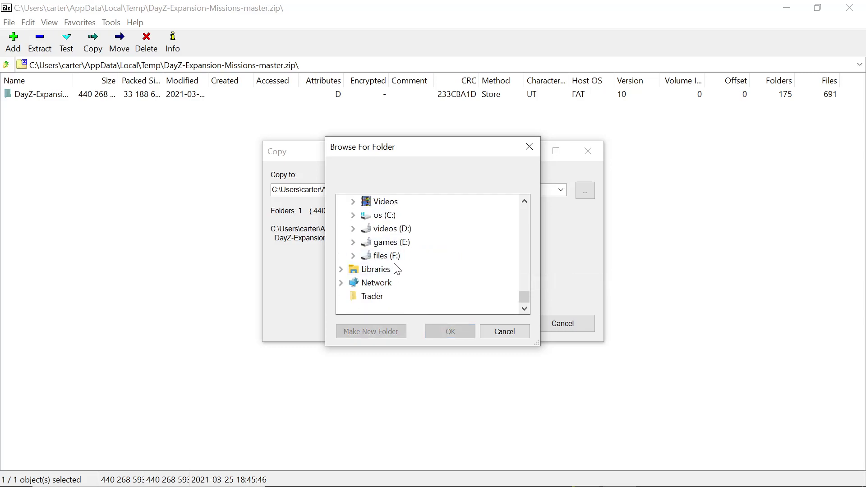
pyautogui.doubleClick(379, 257)
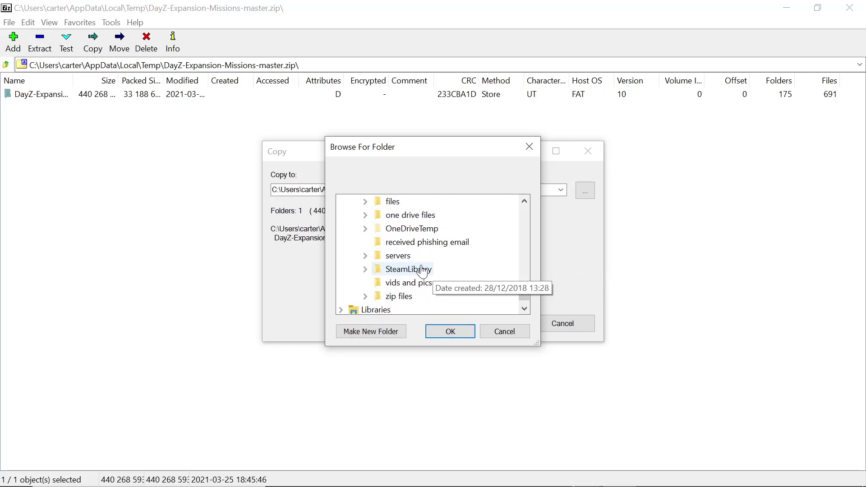
pyautogui.scroll(2, 430, 287)
pyautogui.scroll(2, 427, 287)
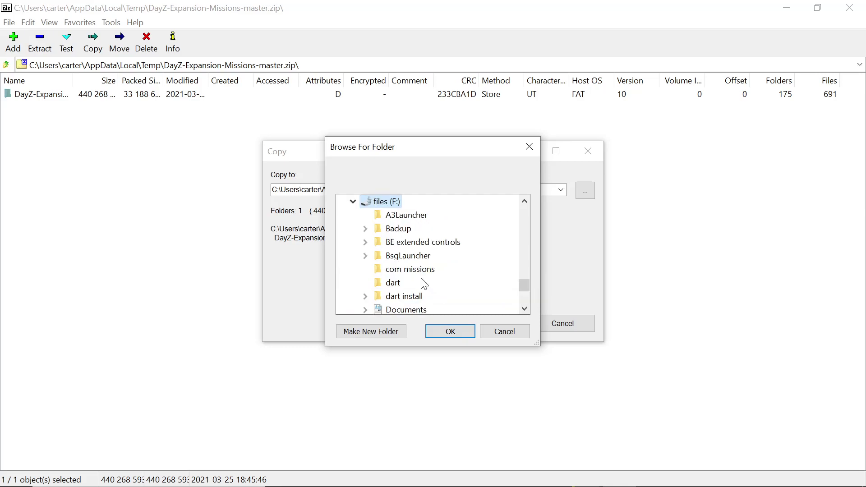
pyautogui.click(399, 270)
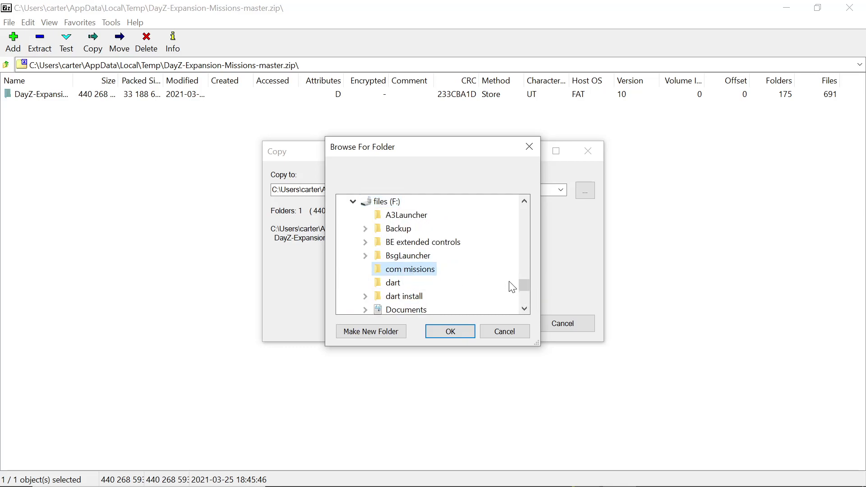
pyautogui.click(452, 332)
pyautogui.click(499, 320)
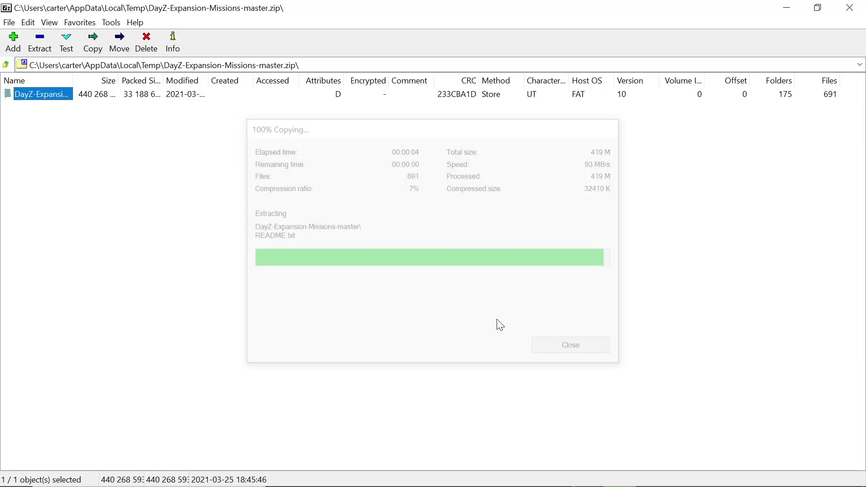
pyautogui.click(850, 7)
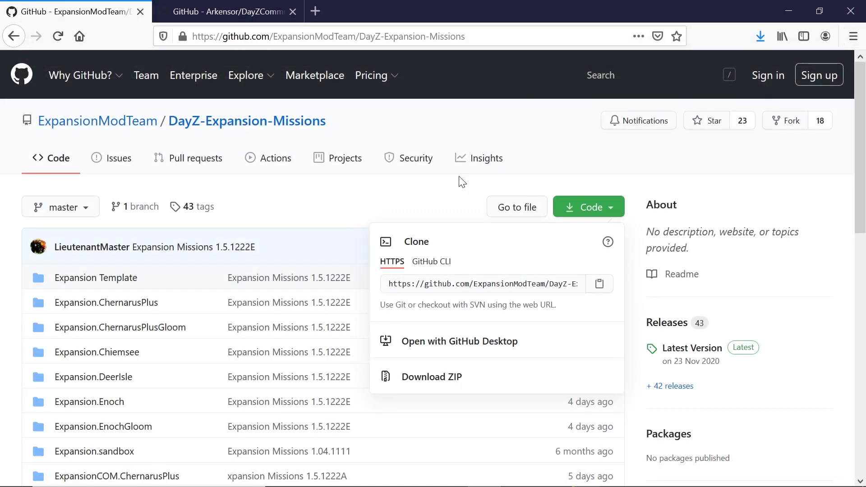
# Step: Switch to Arkensor's DayZCommunityOfflineMode repository, look through the mission folders inside Missions, and return to the repository's main page
pyautogui.click(218, 3)
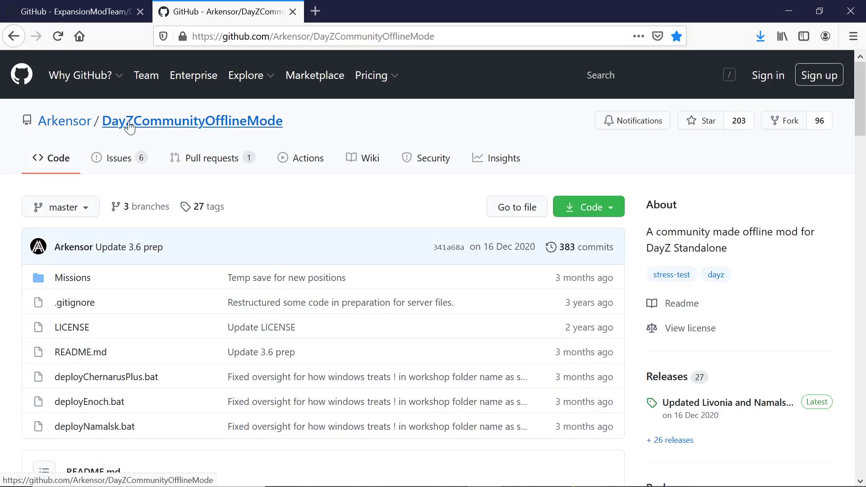
pyautogui.click(78, 280)
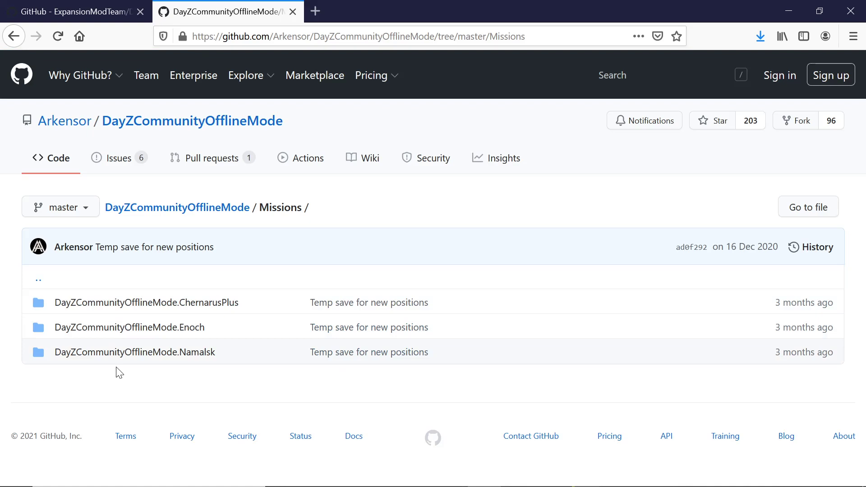
pyautogui.moveTo(110, 357); pyautogui.dragTo(98, 307)
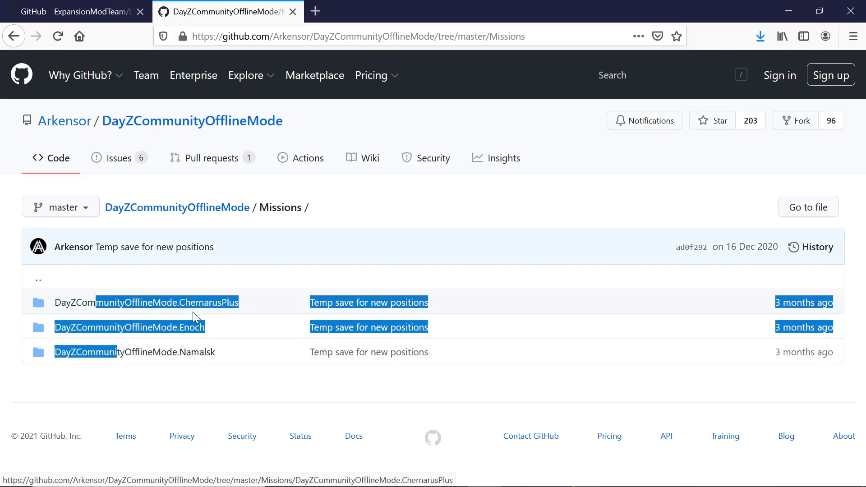
pyautogui.click(174, 378)
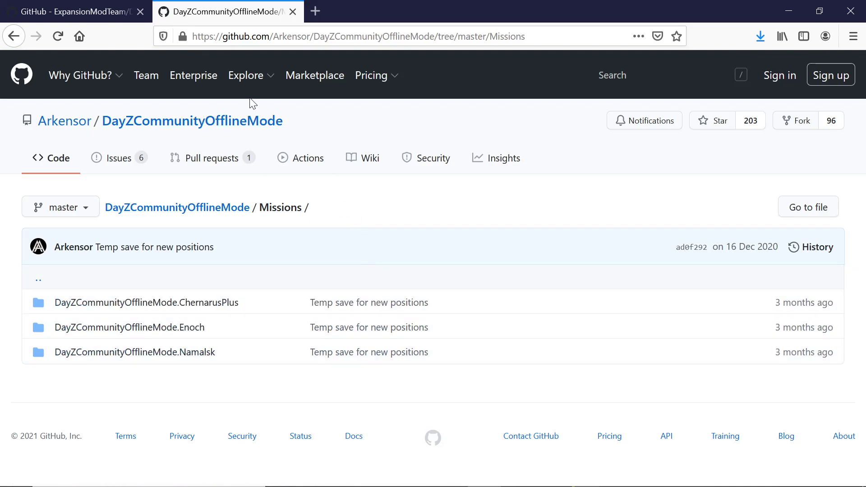
pyautogui.hotkey('alt', 'Left')
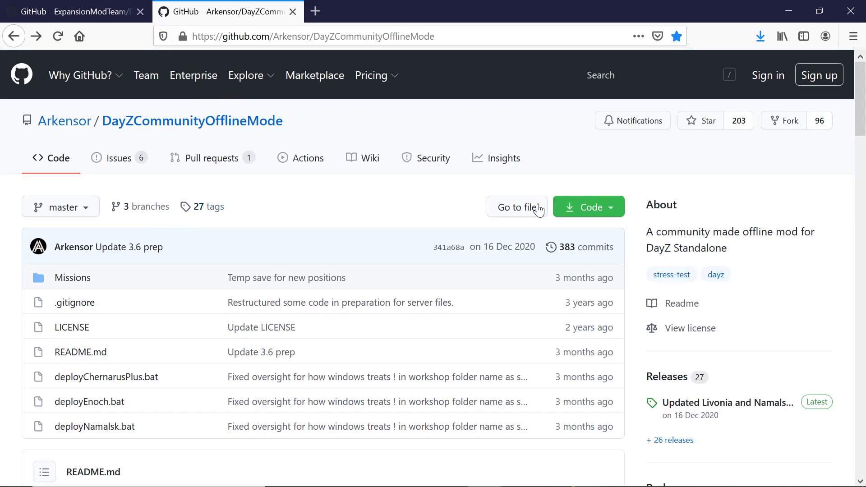
# Step: Download the DayZCommunityOfflineMode repository as a ZIP, opening it with 7-Zip File Manager
pyautogui.click(595, 209)
pyautogui.click(449, 376)
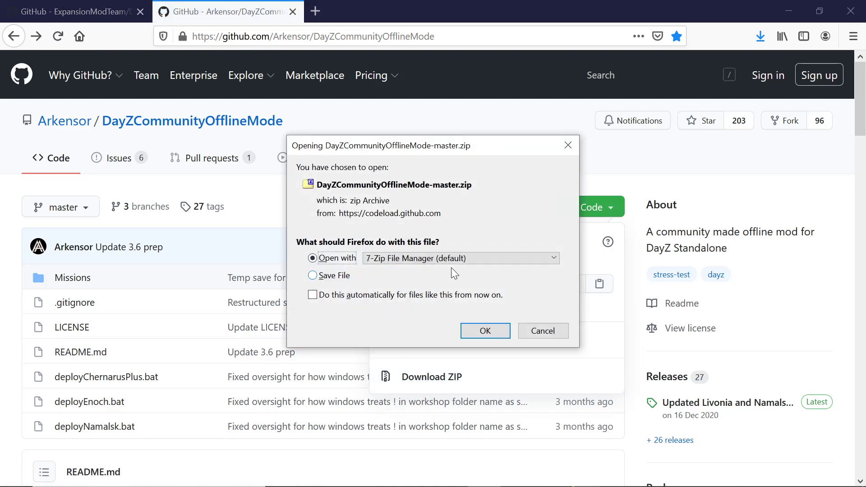
pyautogui.click(487, 330)
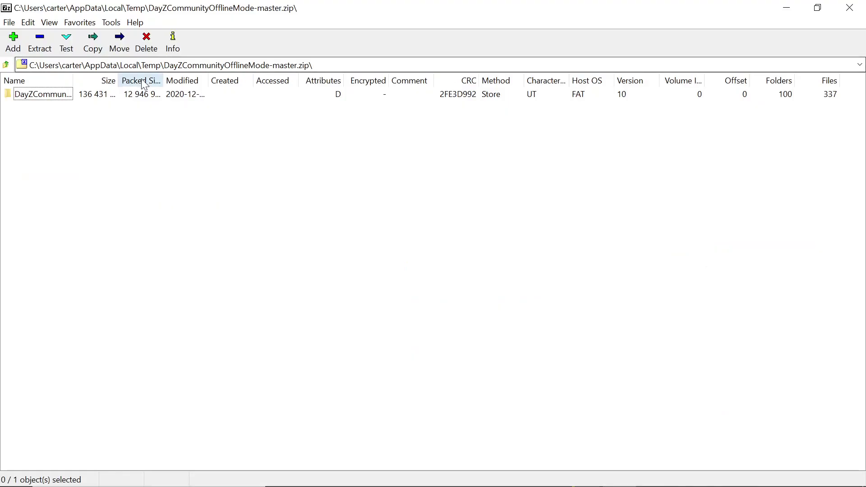
# Step: Copy the DayZCommunityOfflineMode-master folder from the archive into the "com missions" folder on drive F: and close the archive
pyautogui.click(51, 93)
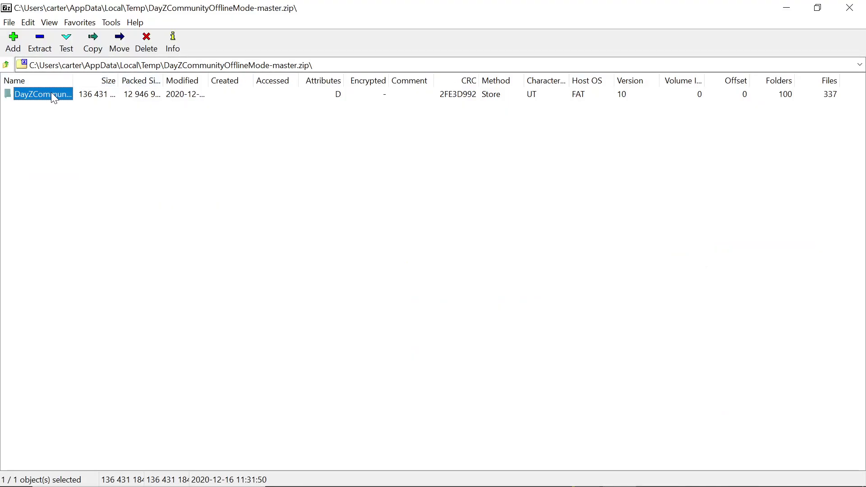
pyautogui.rightClick(53, 95)
pyautogui.click(17, 135)
pyautogui.click(47, 107)
pyautogui.click(45, 94)
pyautogui.click(94, 41)
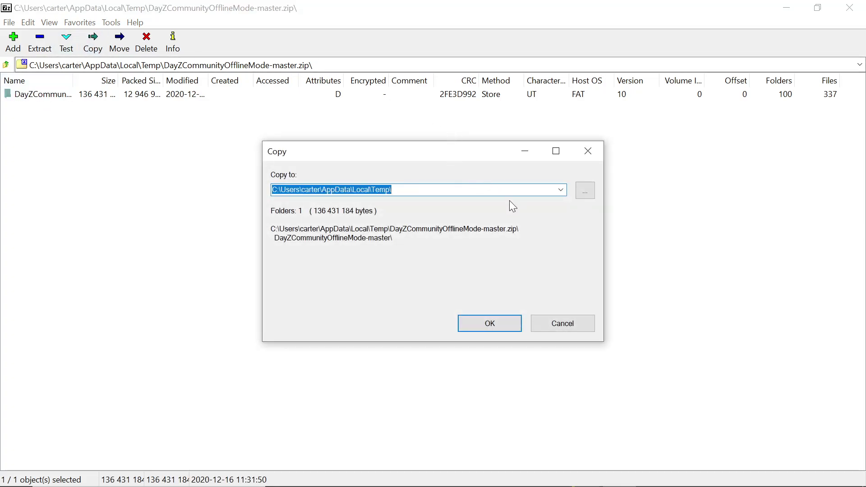
pyautogui.click(587, 190)
pyautogui.scroll(-13, 354, 269)
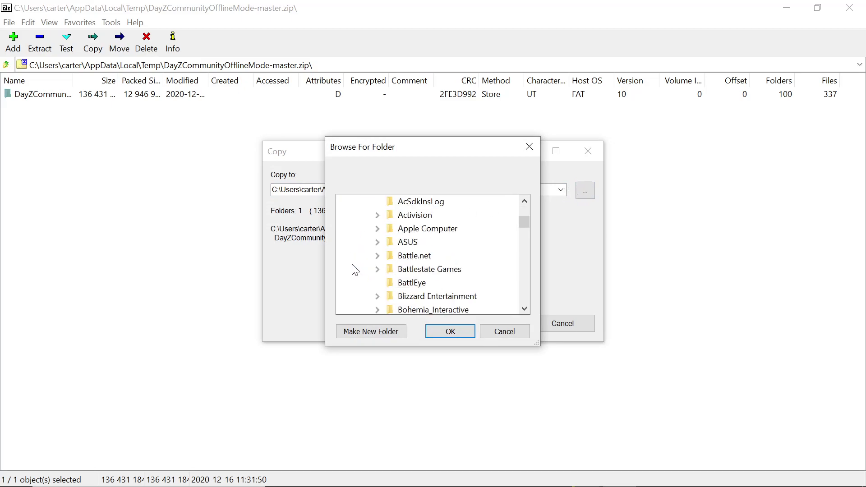
pyautogui.scroll(-15, 358, 268)
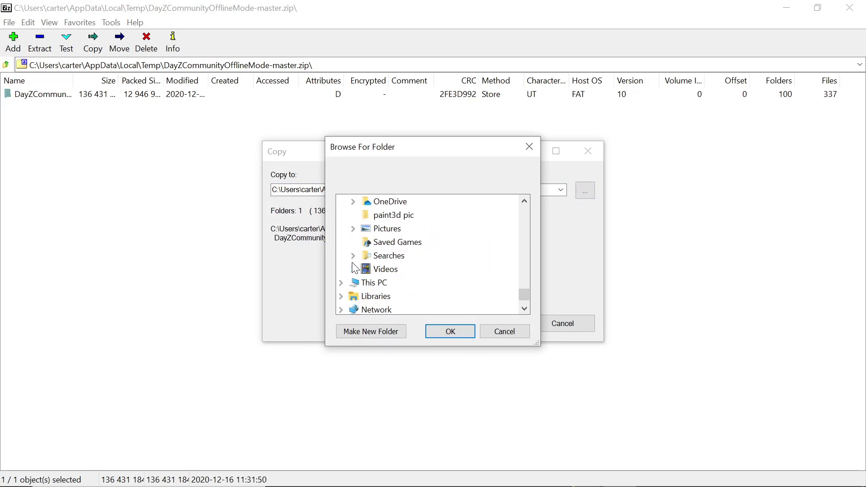
pyautogui.doubleClick(380, 264)
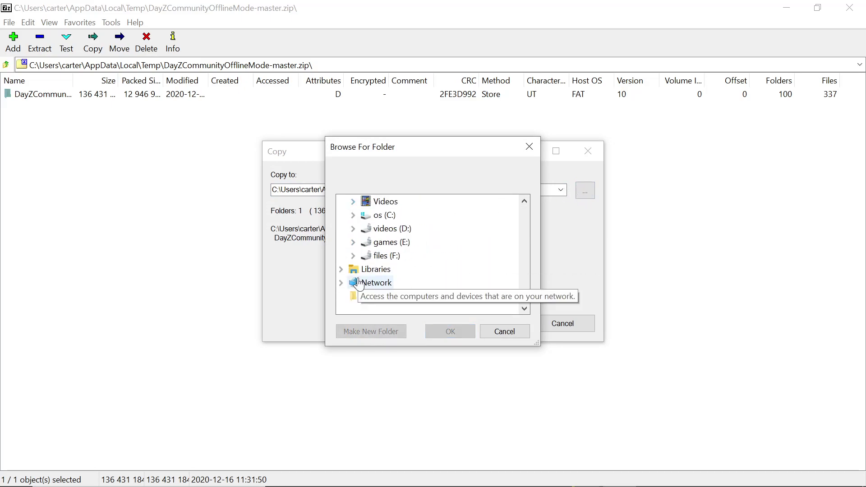
pyautogui.doubleClick(382, 264)
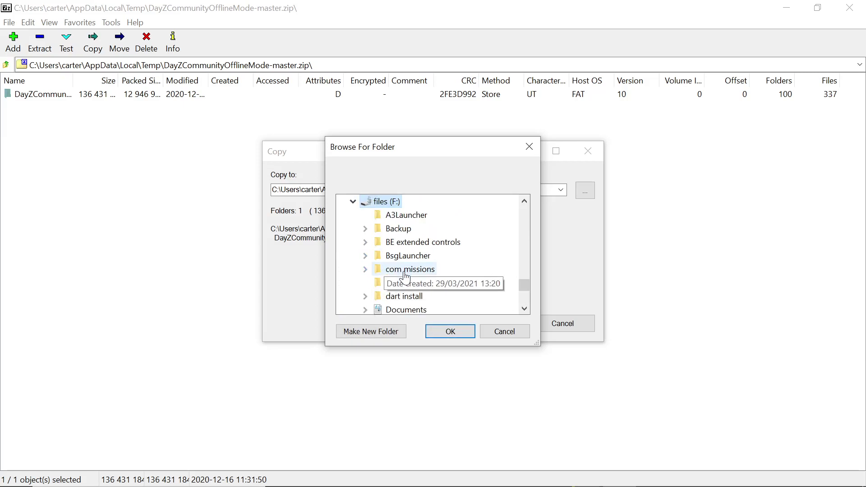
pyautogui.doubleClick(393, 269)
pyautogui.click(462, 333)
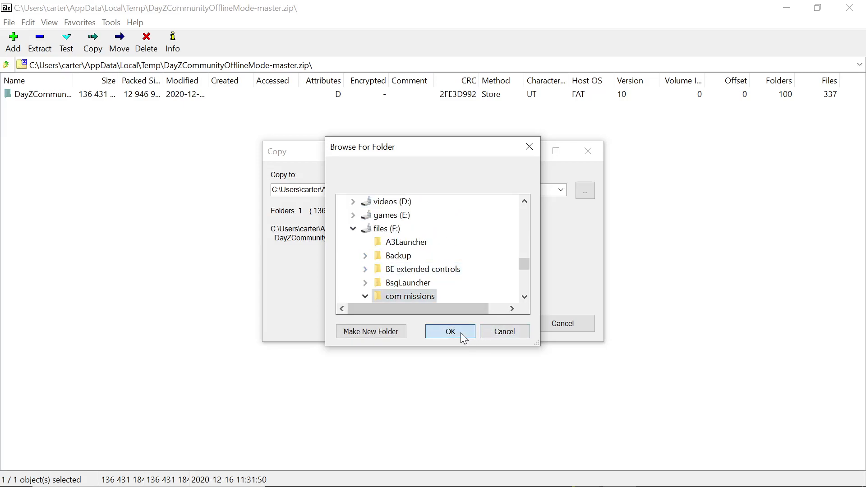
pyautogui.click(484, 323)
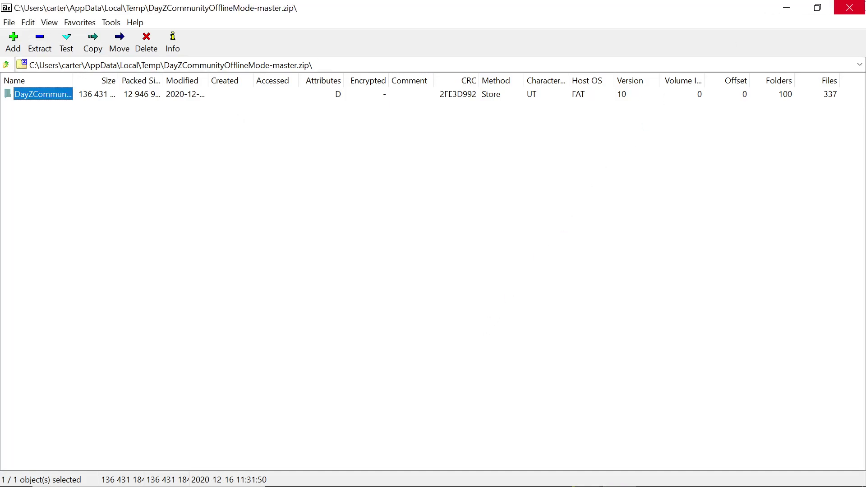
pyautogui.click(851, 8)
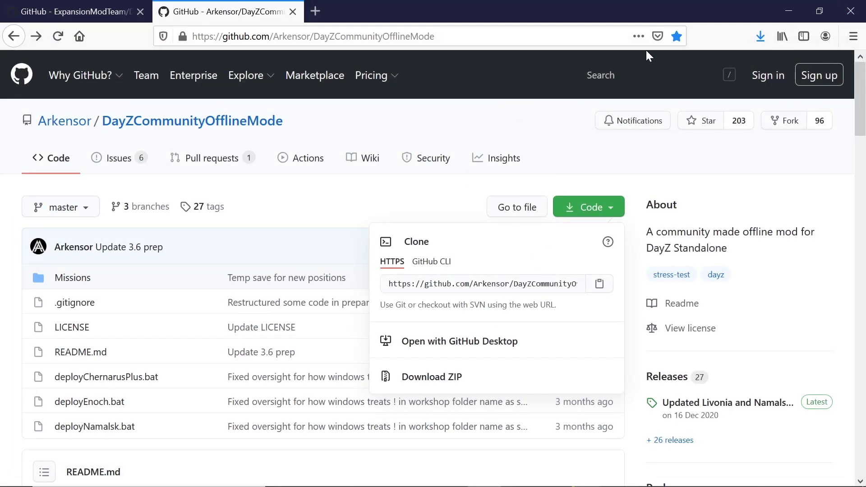
# Step: Dismiss the download options and read through the DayZCommunityOfflineMode README, including its installation, controls and contributors sections
pyautogui.click(341, 191)
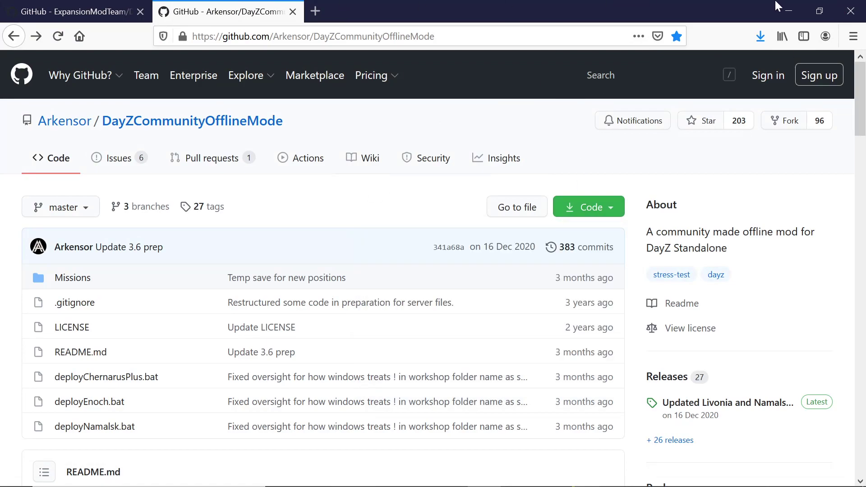
pyautogui.scroll(-8, 109, 303)
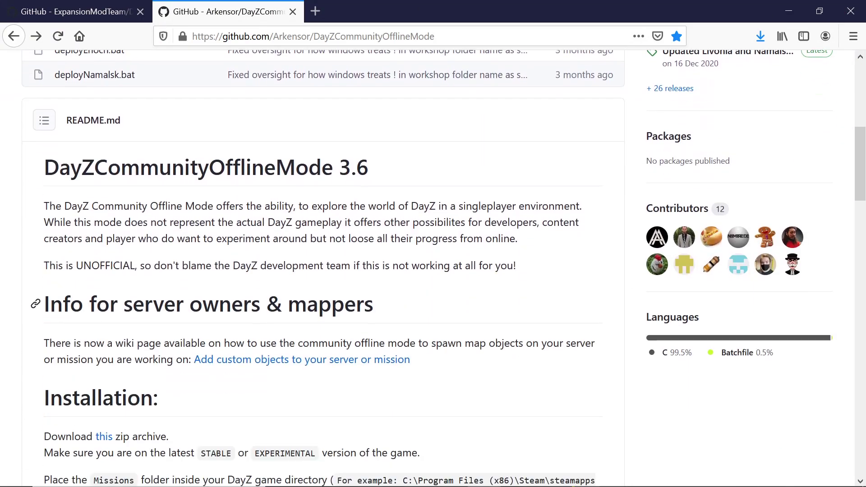
pyautogui.scroll(-6, 316, 271)
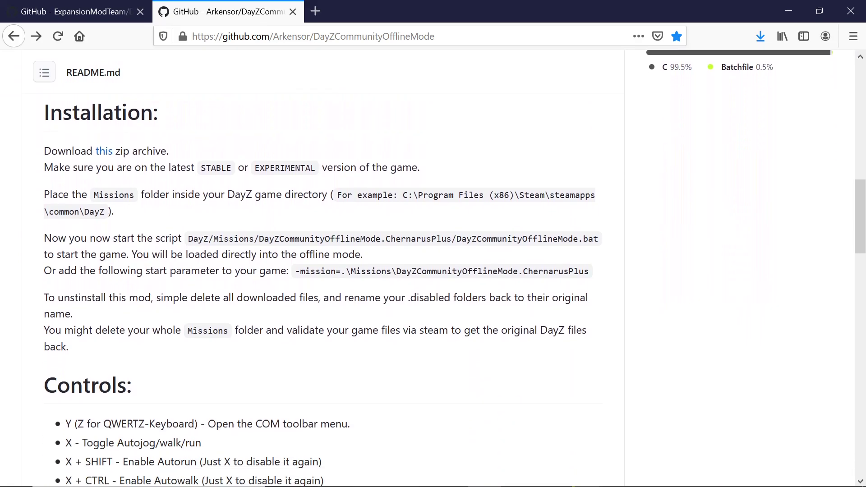
pyautogui.scroll(-5, 316, 271)
pyautogui.scroll(-12, 316, 271)
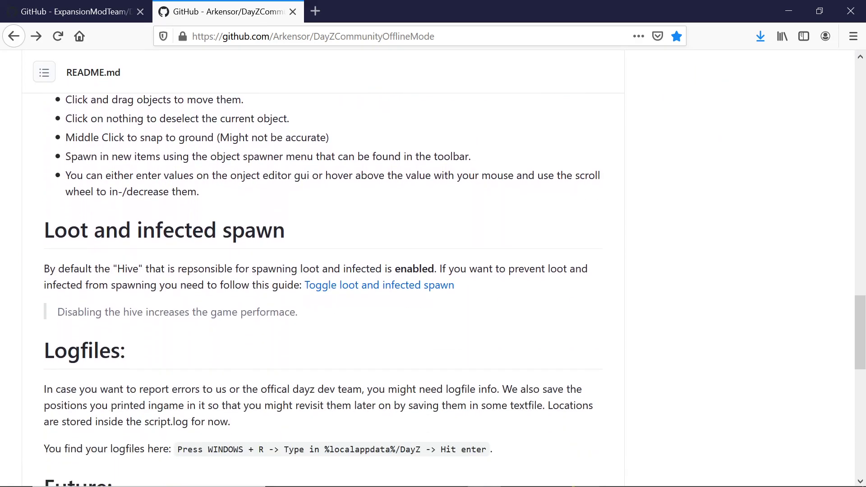
pyautogui.scroll(-8, 88, 287)
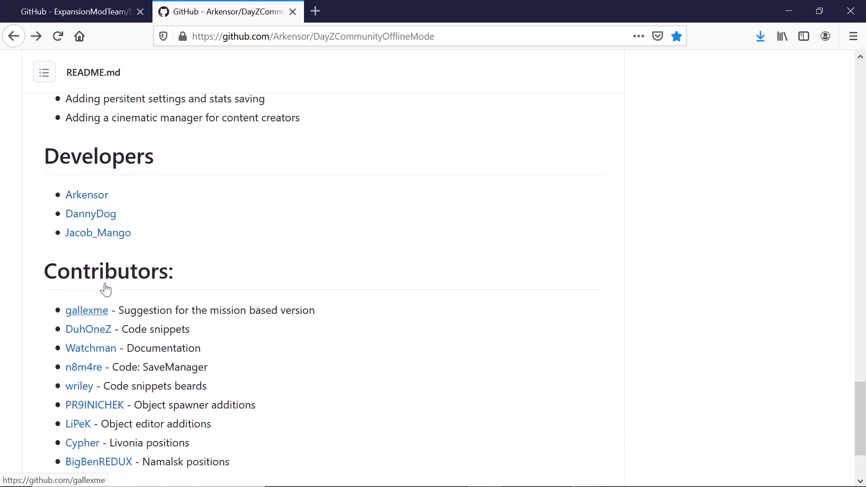
pyautogui.scroll(15, 87, 287)
pyautogui.scroll(10, 316, 270)
# Step: Review the file list and README of the DayZ-Expansion-Missions repository, then minimize the browser
pyautogui.click(100, 13)
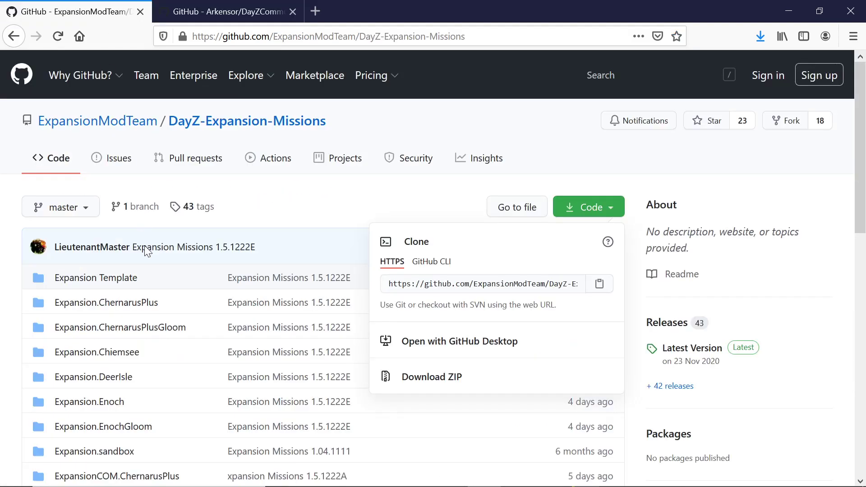
pyautogui.scroll(-12, 146, 249)
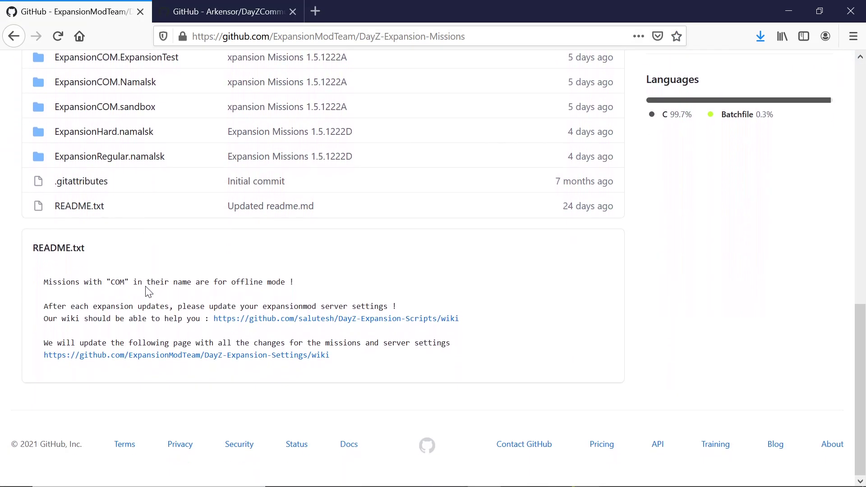
pyautogui.scroll(12, 143, 292)
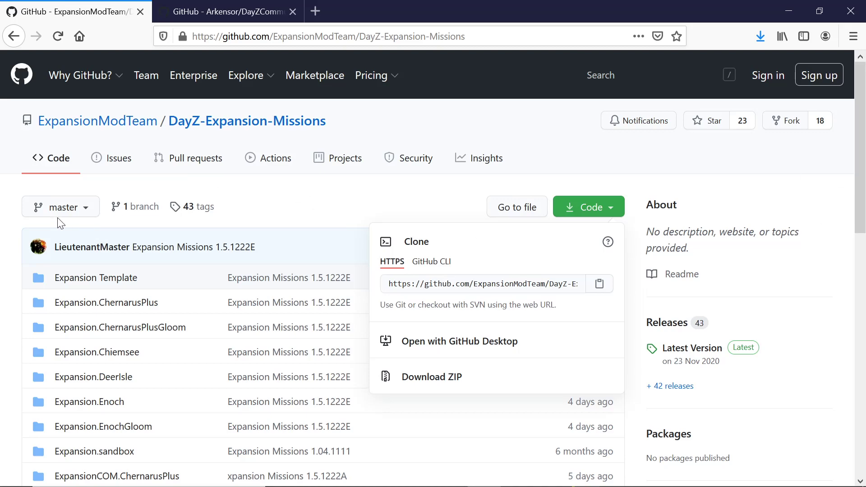
pyautogui.click(186, 8)
pyautogui.click(150, 9)
pyautogui.click(792, 7)
# Step: Open the DayZ game folder on the games (E:) drive, under SteamLibrary, steamapps and common
pyautogui.moveTo(522, 485)
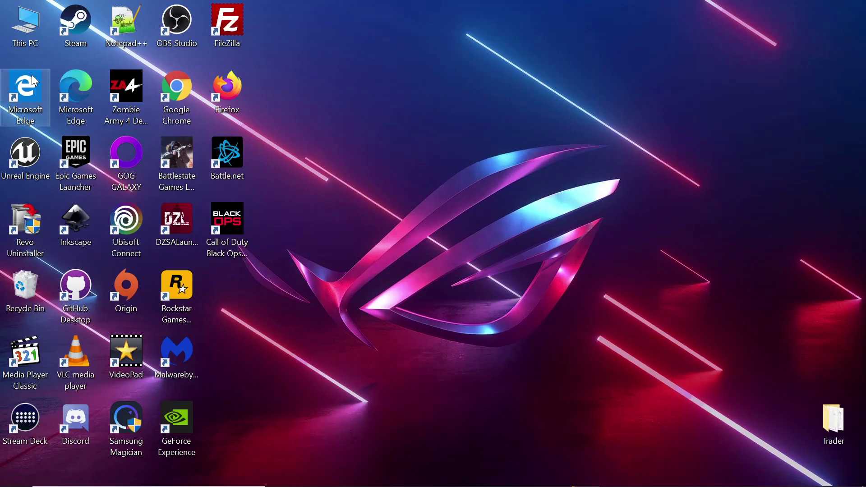
pyautogui.doubleClick(25, 31)
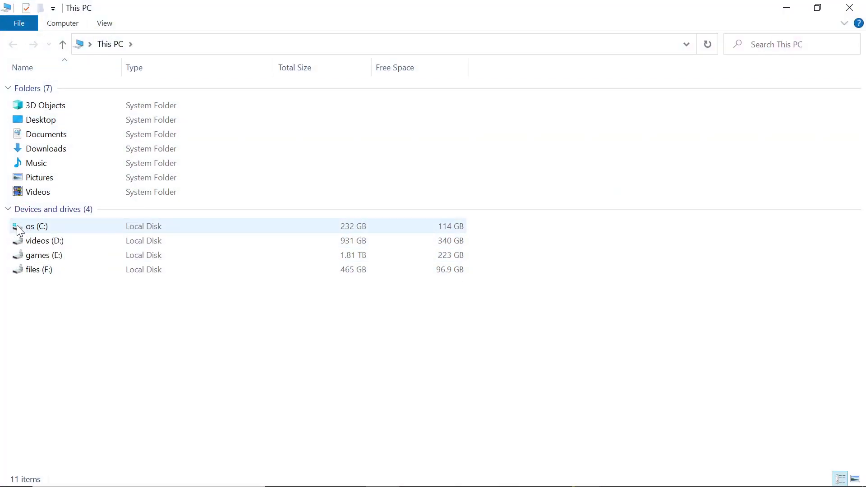
pyautogui.doubleClick(41, 257)
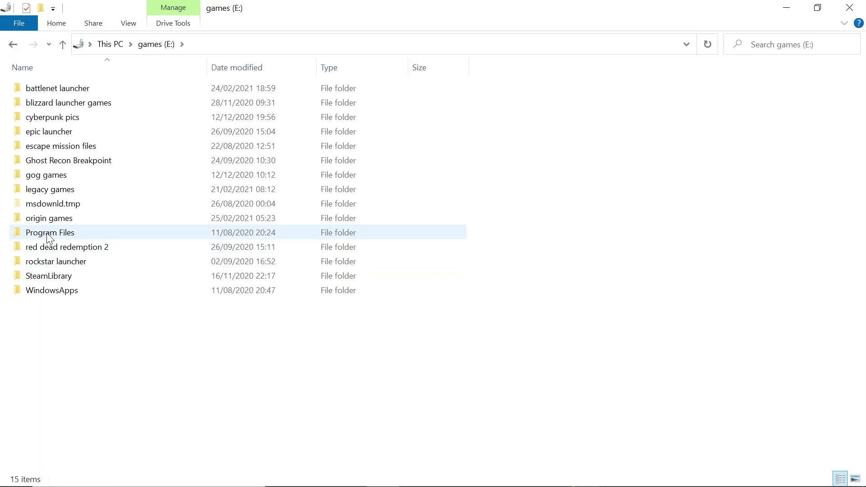
pyautogui.doubleClick(45, 276)
pyautogui.doubleClick(49, 146)
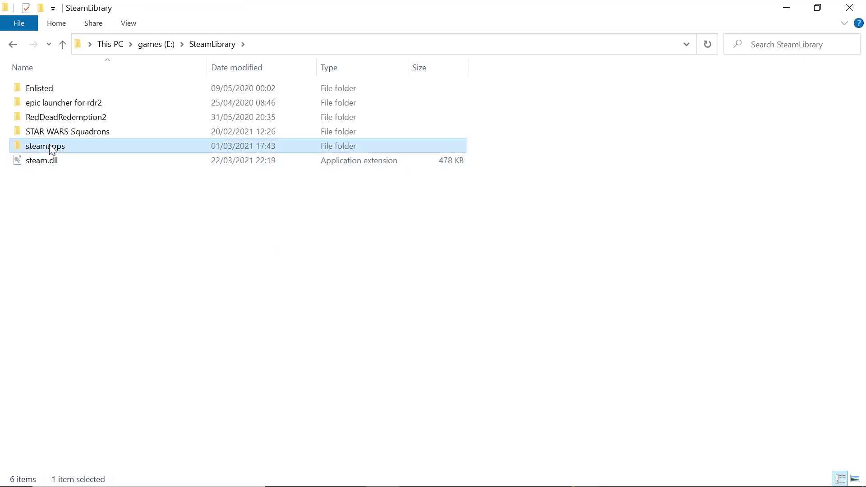
pyautogui.doubleClick(53, 103)
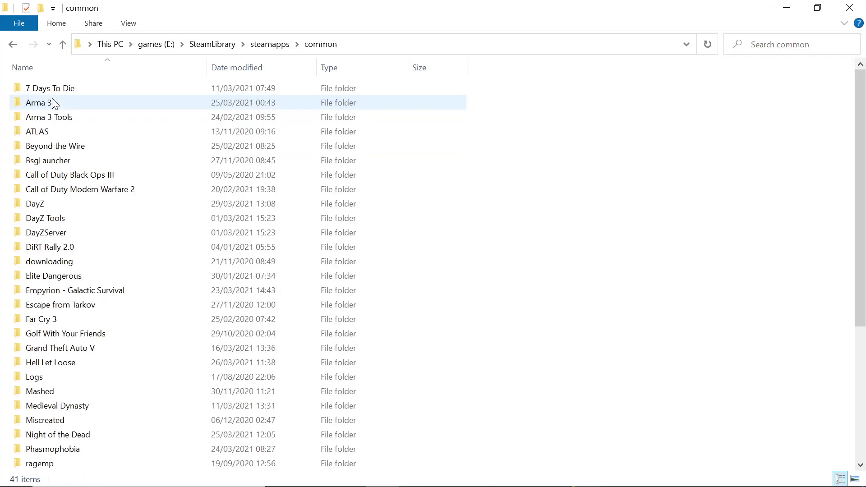
pyautogui.doubleClick(52, 209)
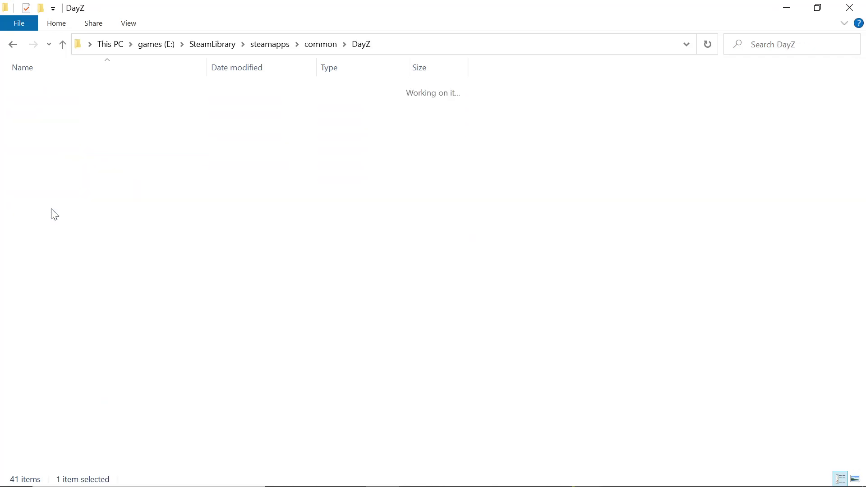
# Step: Check the mission folders inside the DayZ Missions folder and return to the DayZ folder
pyautogui.scroll(-2, 72, 343)
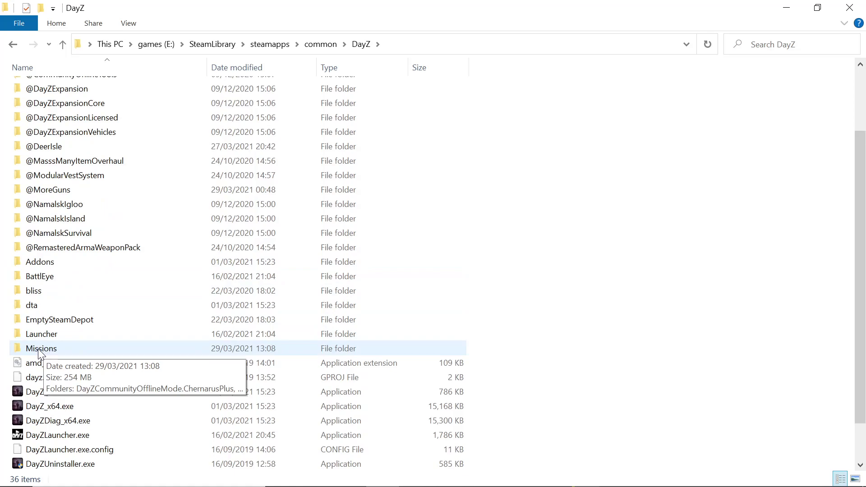
pyautogui.doubleClick(39, 350)
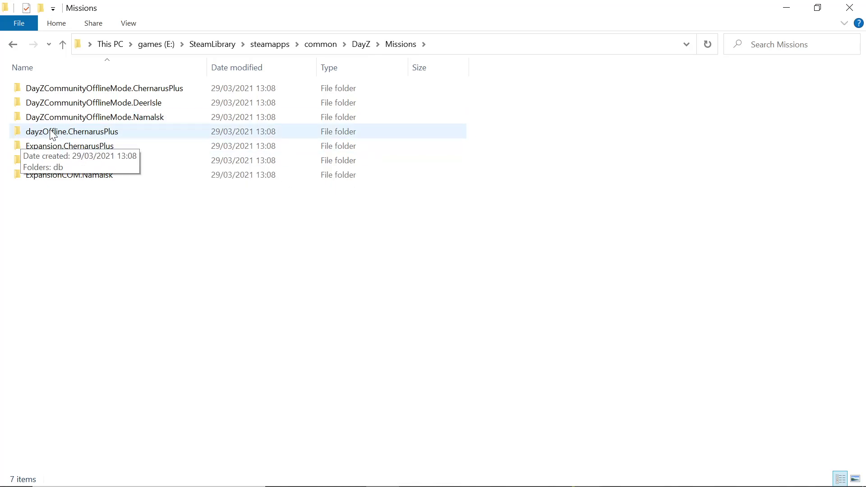
pyautogui.hotkey('alt', 'Left')
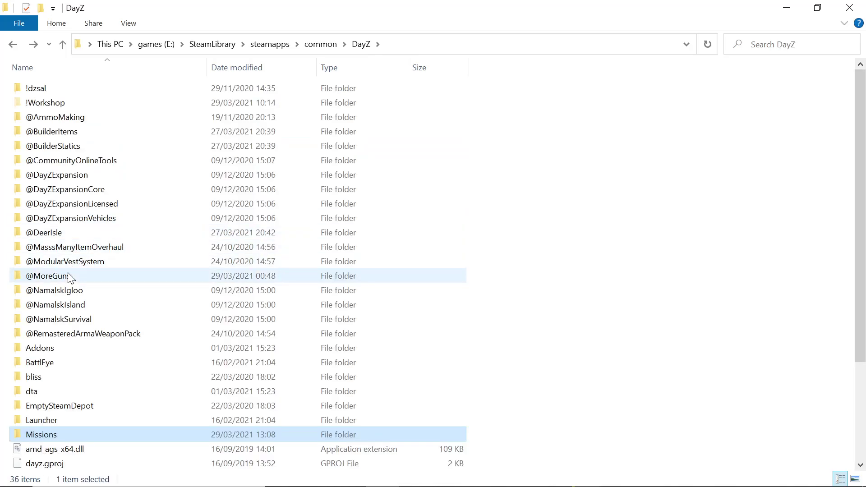
# Step: Restore the DayZ folder window to a smaller size and bring its Missions folder into view
pyautogui.scroll(-1, 86, 339)
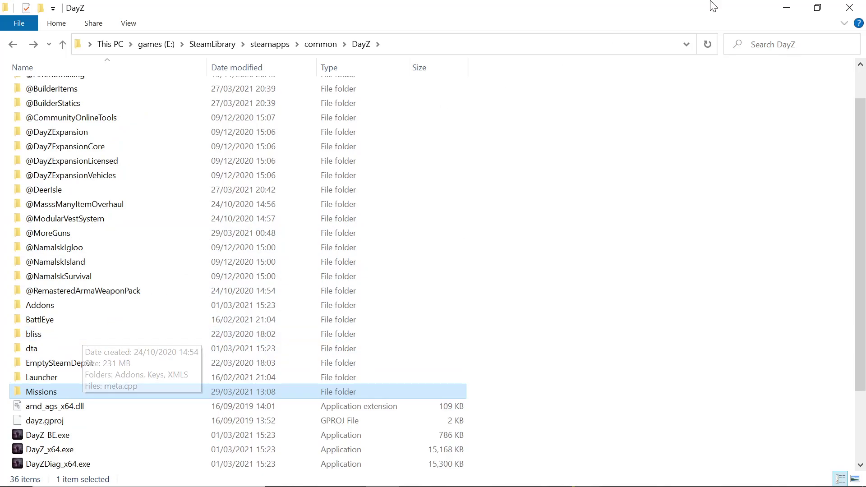
pyautogui.click(818, 8)
pyautogui.scroll(-3, 203, 273)
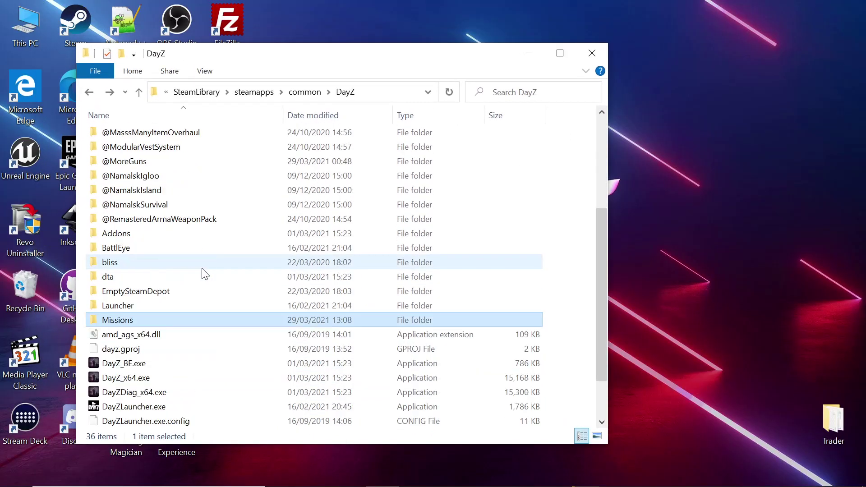
# Step: Copy the Missions folder from the DayZ folder to the desktop, delete the original, and minimize the window
pyautogui.moveTo(153, 314); pyautogui.dragTo(777, 433)
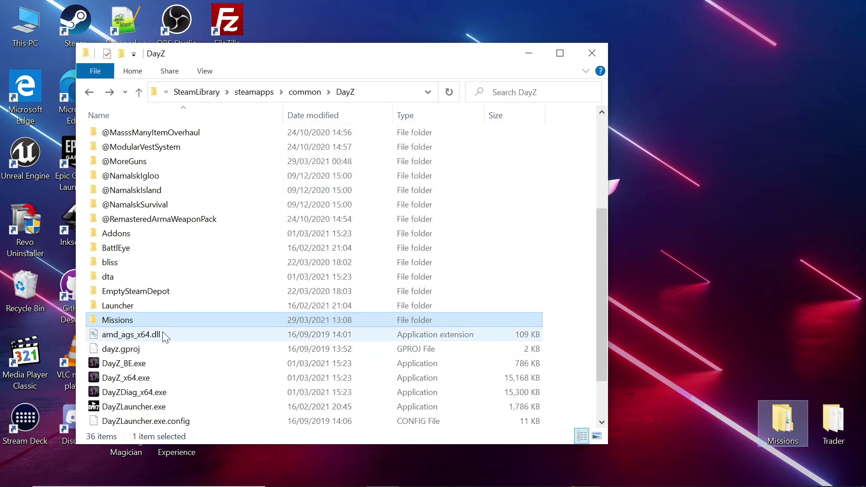
pyautogui.rightClick(125, 323)
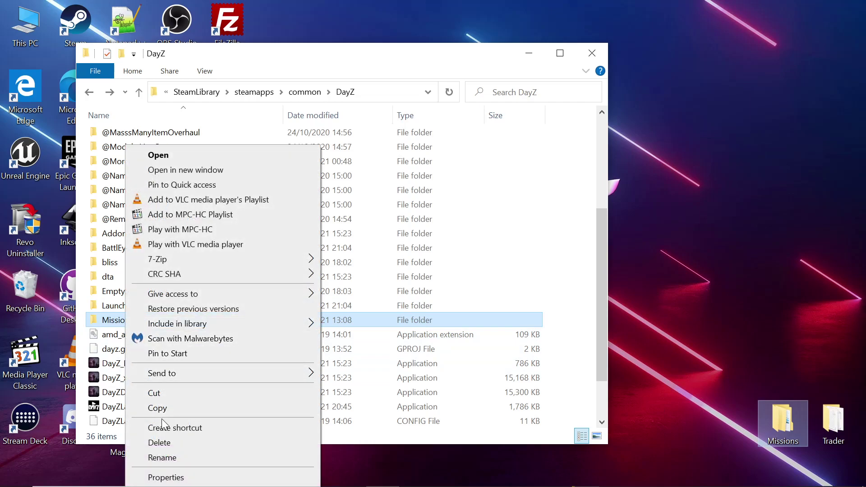
pyautogui.click(161, 443)
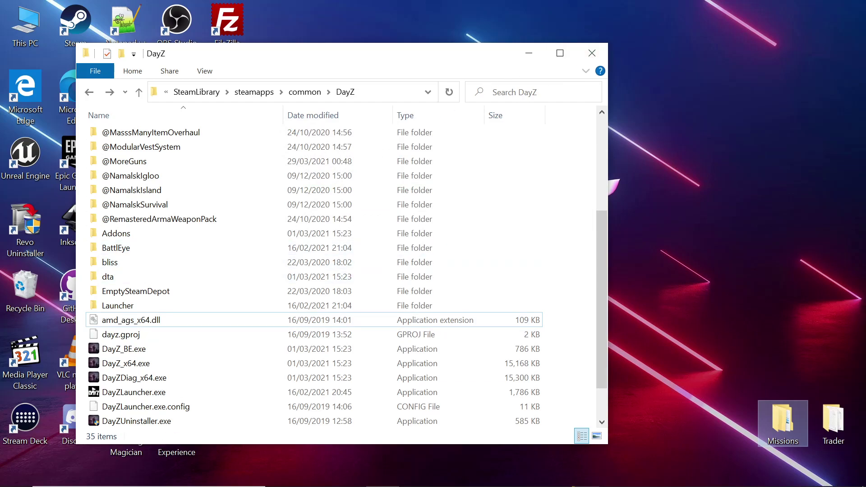
pyautogui.click(529, 54)
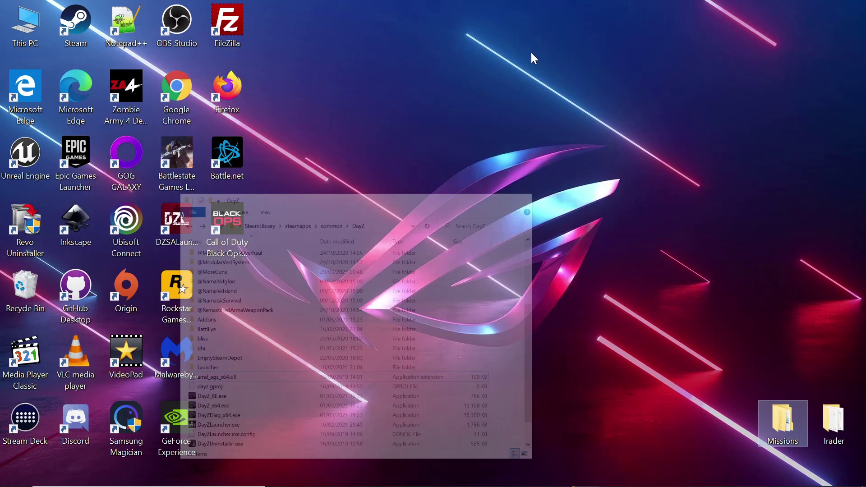
# Step: Open the DayZCommunityOfflineMode.ChernarusPlus folder inside com missions on the files (F:) drive, under DayZCommunityOfflineMode-master and Missions
pyautogui.moveTo(390, 479)
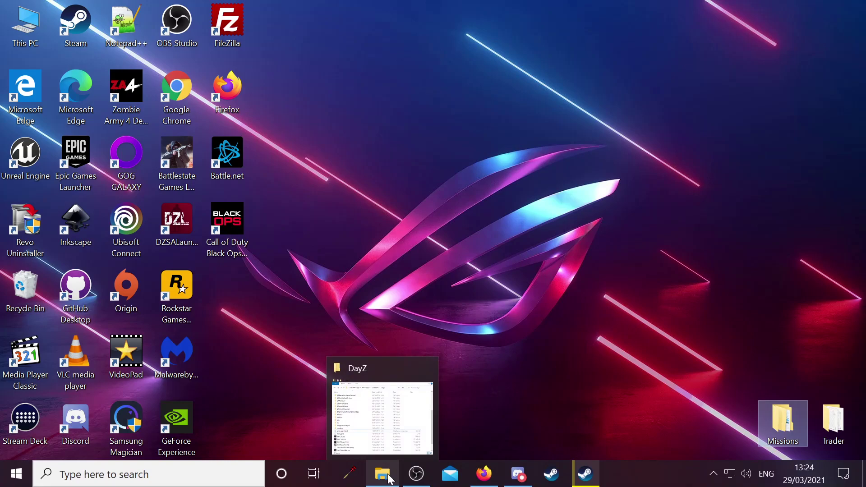
pyautogui.doubleClick(28, 22)
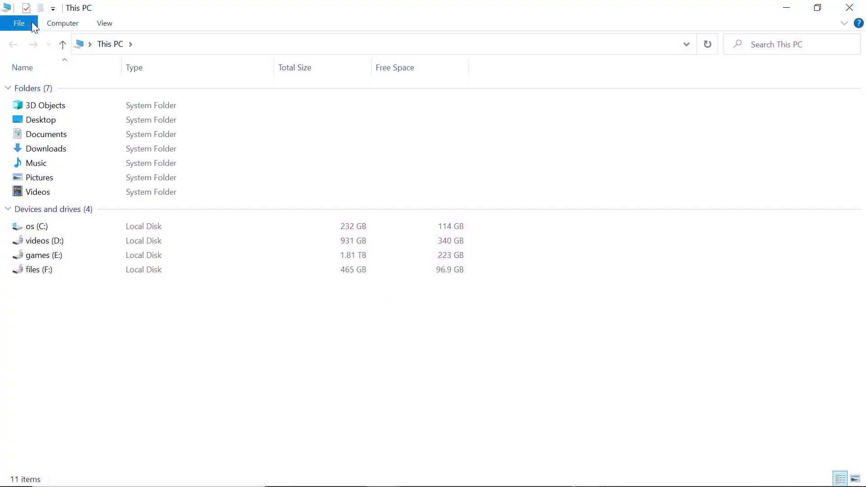
pyautogui.doubleClick(36, 270)
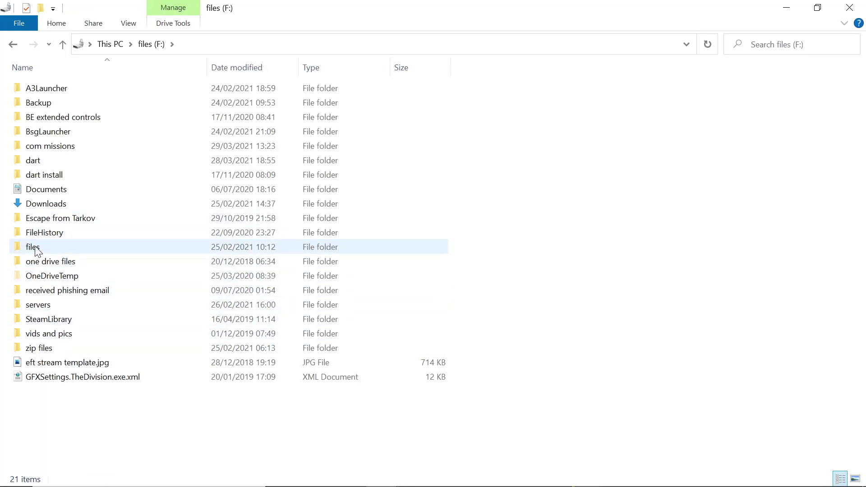
pyautogui.doubleClick(57, 148)
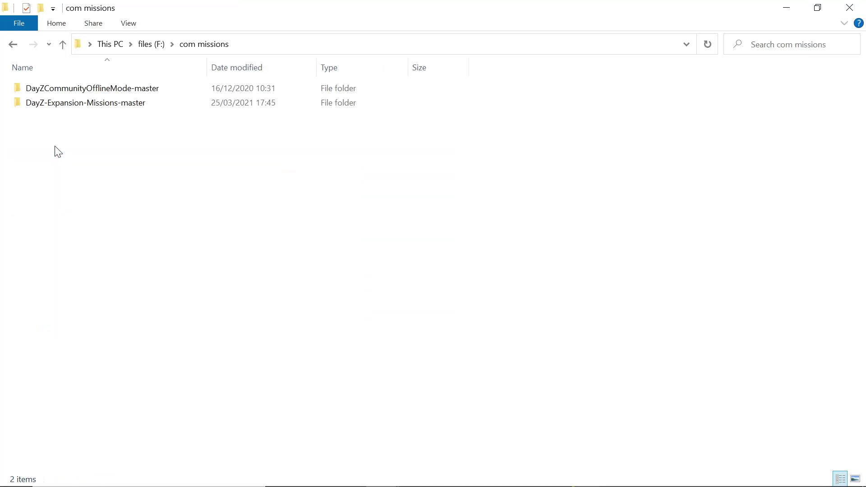
pyautogui.doubleClick(52, 90)
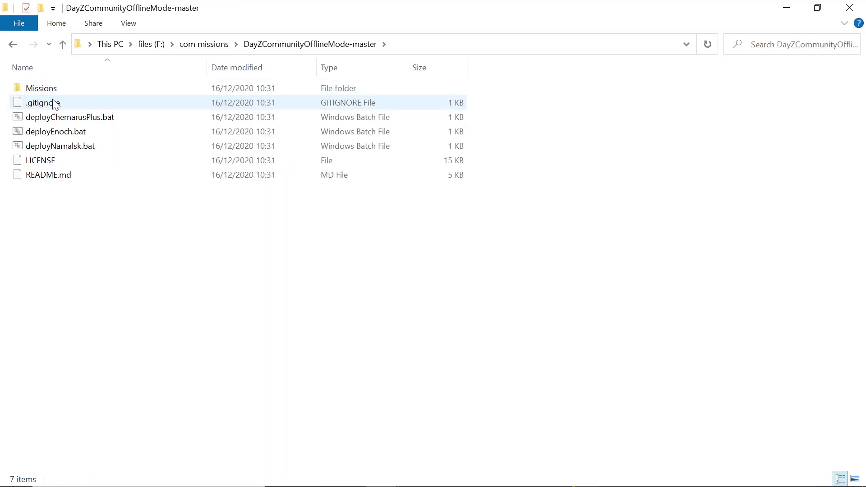
pyautogui.doubleClick(54, 93)
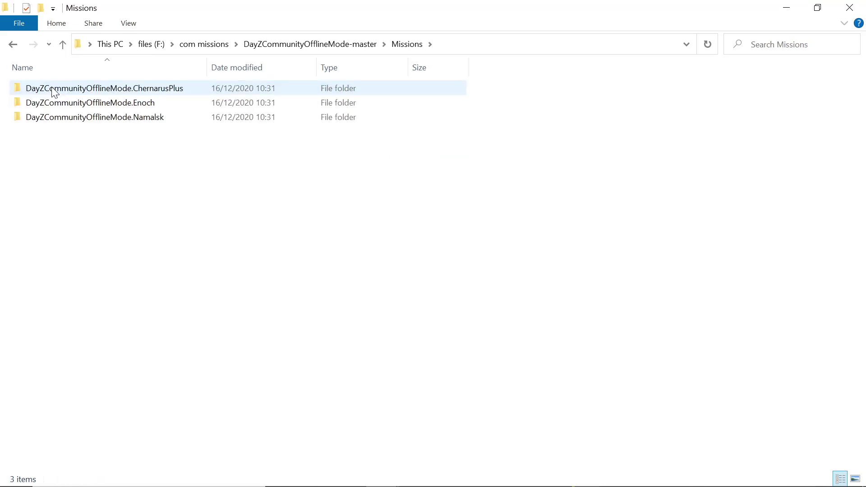
pyautogui.doubleClick(89, 88)
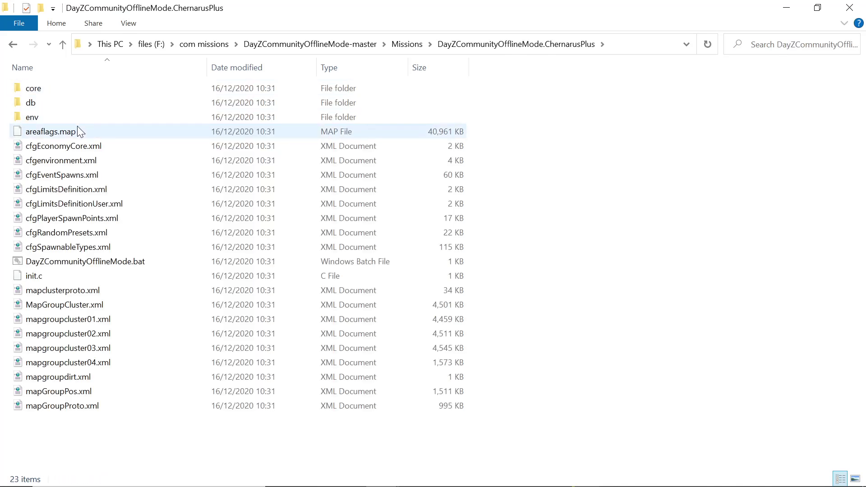
# Step: Open DayZCommunityOfflineMode.bat from the ChernarusPlus mission folder for editing in Notepad++
pyautogui.click(81, 271)
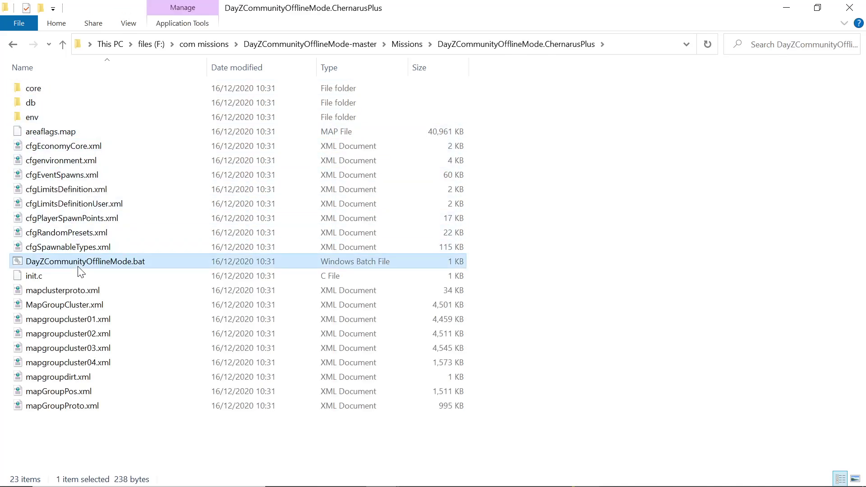
pyautogui.rightClick(79, 261)
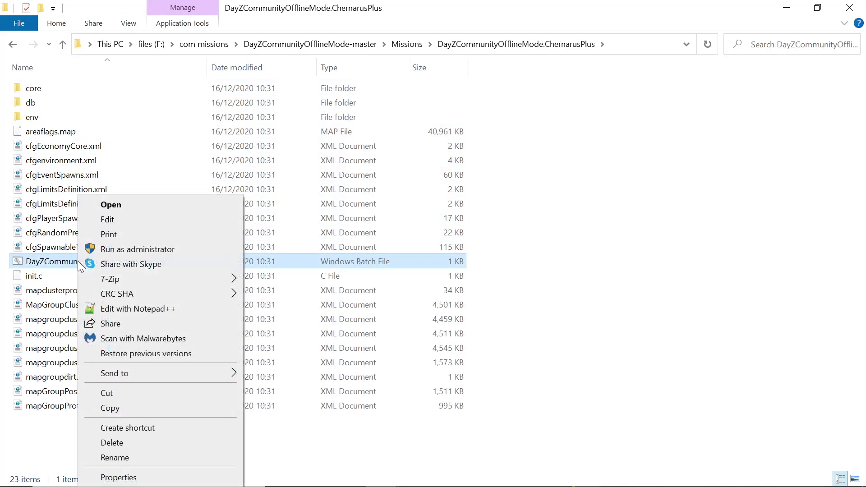
pyautogui.click(110, 310)
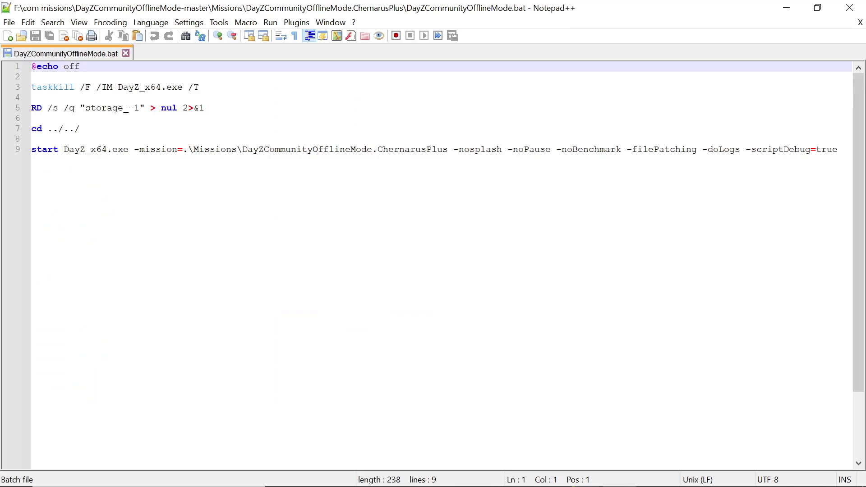
# Step: Highlight the mission folder name DayZCommunityOfflineMode.ChernarusPlus in the batch file's start line to examine the launch path
pyautogui.moveTo(194, 149); pyautogui.dragTo(237, 149)
pyautogui.click(247, 149)
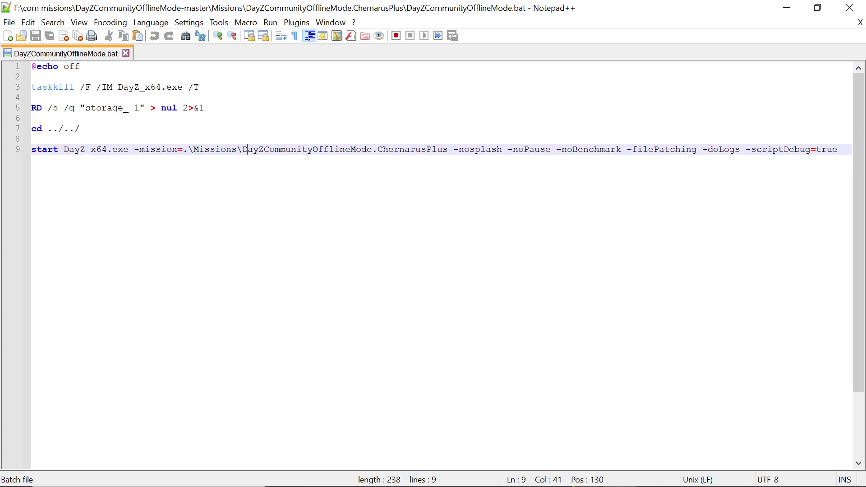
pyautogui.hotkey('shift', 'Right')
pyautogui.hotkey('shift', 'Right')
pyautogui.hotkey('shift', 'Right')
pyautogui.hotkey('shift', 'Right')
pyautogui.hotkey('shift', 'Right')
pyautogui.hotkey('shift', 'Right')
pyautogui.hotkey('shift', 'Right')
pyautogui.hotkey('shift', 'Right')
pyautogui.hotkey('shift', 'Right')
pyautogui.hotkey('shift', 'Right')
pyautogui.hotkey('shift', 'Right')
pyautogui.hotkey('shift', 'Right')
pyautogui.hotkey('shift', 'Right')
pyautogui.hotkey('shift', 'Right')
pyautogui.hotkey('shift', 'Right')
pyautogui.hotkey('shift', 'Right')
pyautogui.hotkey('shift', 'Right')
pyautogui.hotkey('shift', 'Right')
pyautogui.hotkey('shift', 'Right')
pyautogui.hotkey('shift', 'Right')
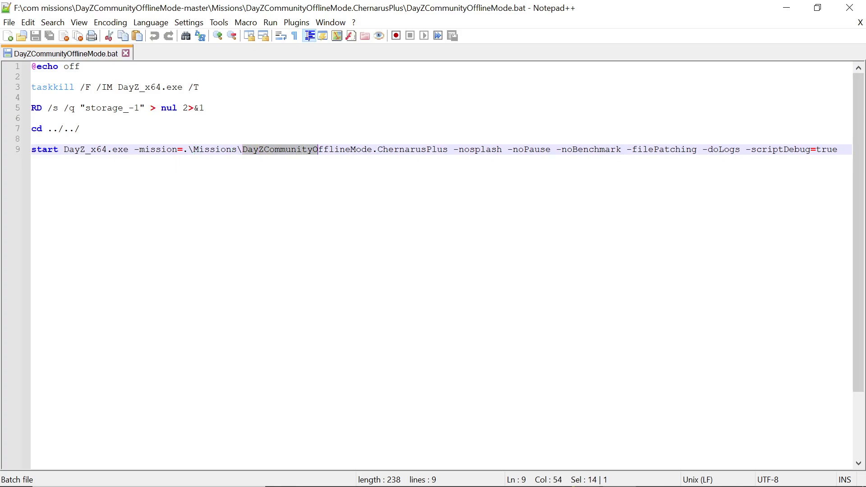
pyautogui.hotkey('shift', 'Right')
pyautogui.hotkey('shift', 'Right')
pyautogui.hotkey('shift', 'Right')
pyautogui.hotkey('shift', 'Right')
pyautogui.hotkey('shift', 'Right')
pyautogui.hotkey('shift', 'Right')
pyautogui.hotkey('shift', 'Right')
pyautogui.hotkey('shift', 'Right')
pyautogui.hotkey('shift', 'Right')
pyautogui.hotkey('shift', 'Right')
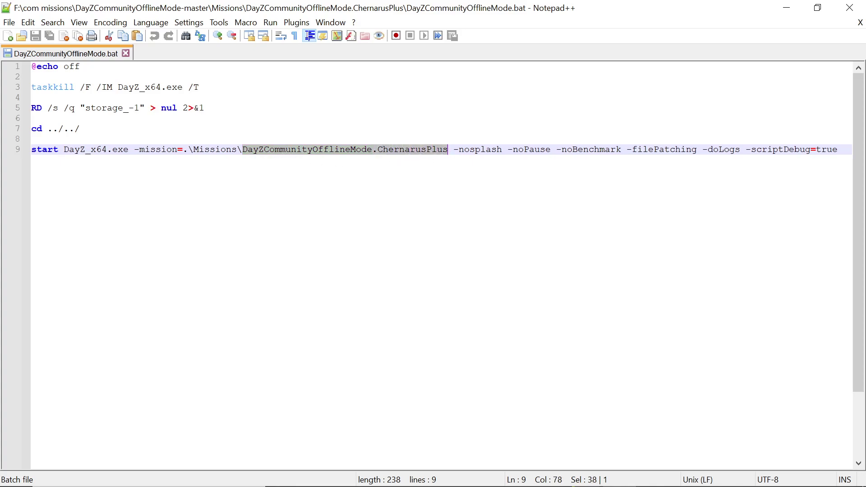
# Step: Copy the folder name Missions from the mission path in the batch file's start line
pyautogui.click(193, 149)
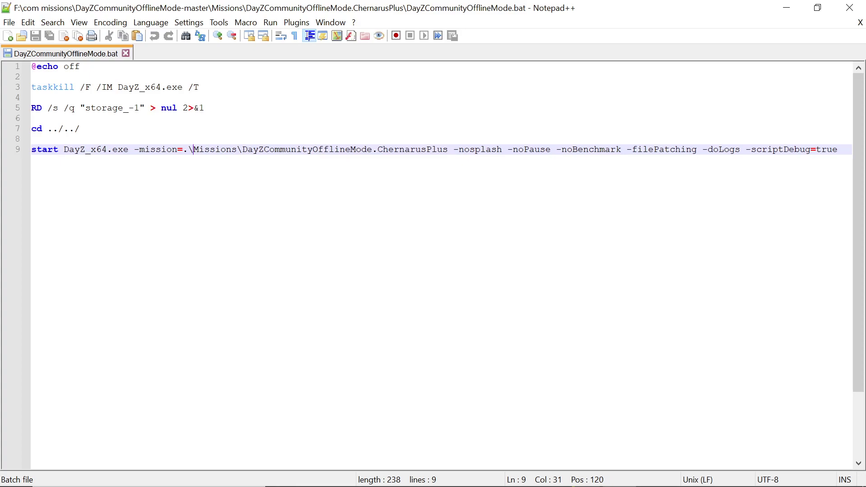
pyautogui.hotkey('shift', 'Right')
pyautogui.hotkey('shift', 'Right')
pyautogui.hotkey('shift', 'Right')
pyautogui.hotkey('shift', 'Right')
pyautogui.hotkey('shift', 'Right')
pyautogui.hotkey('shift', 'Right')
pyautogui.hotkey('shift', 'Right')
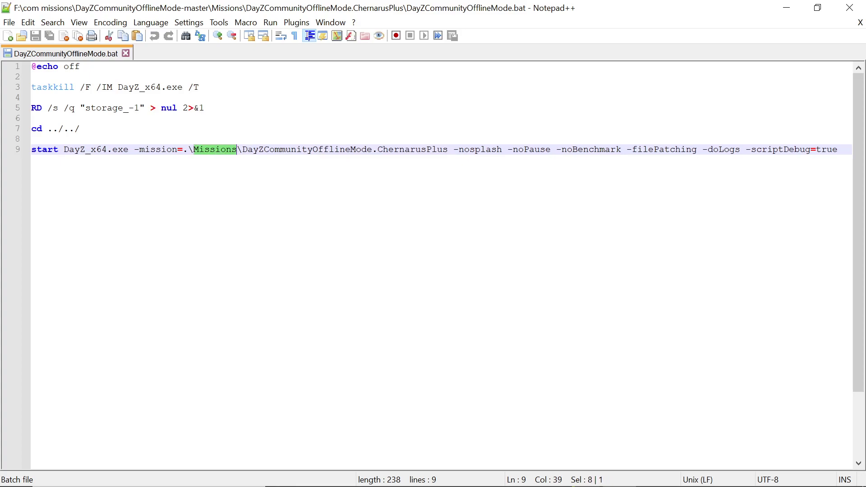
pyautogui.rightClick(210, 148)
pyautogui.click(235, 174)
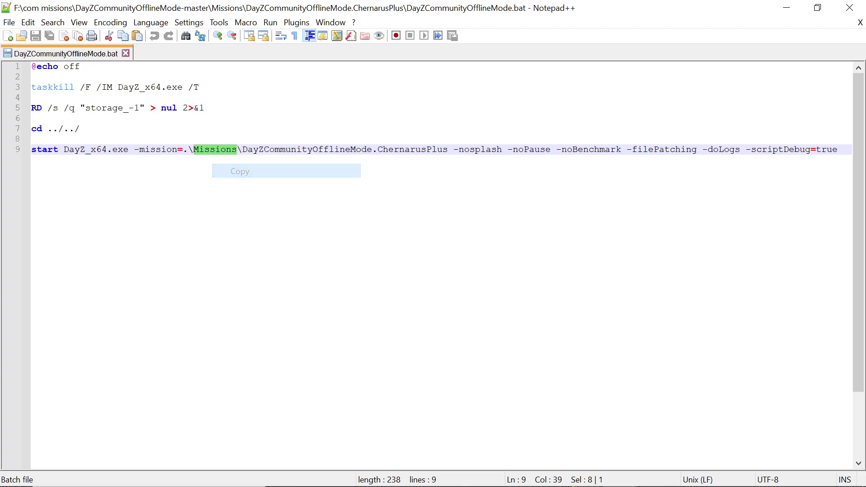
# Step: Close the batch file and Notepad++, and minimize the ChernarusPlus mission folder window
pyautogui.press('Right')
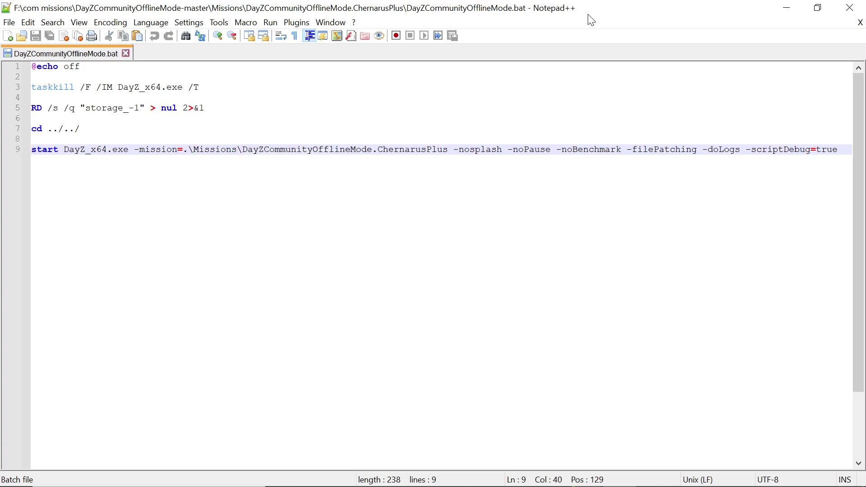
pyautogui.click(126, 53)
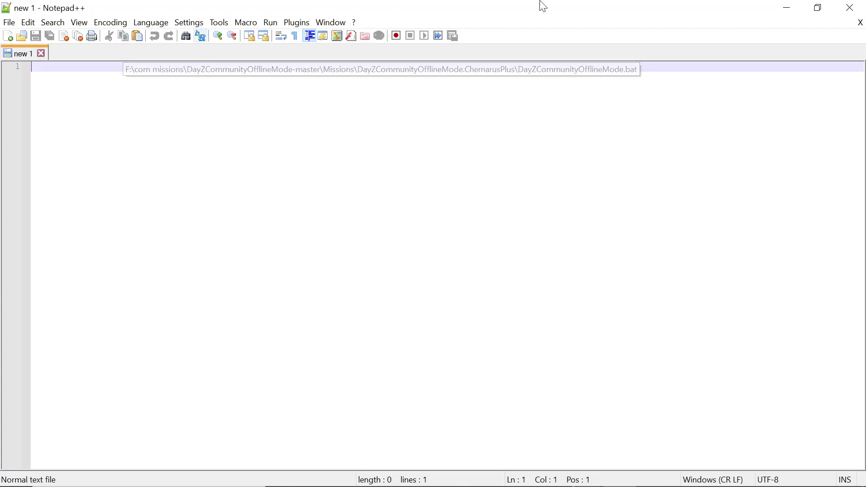
pyautogui.click(851, 7)
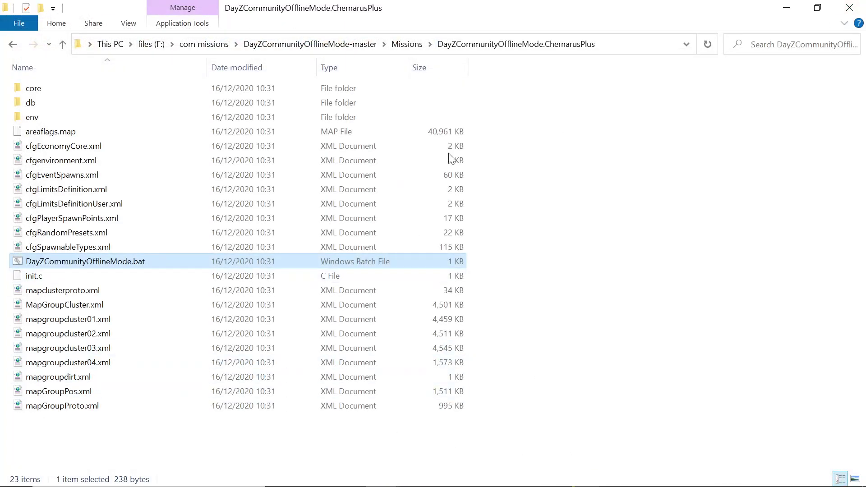
pyautogui.click(786, 8)
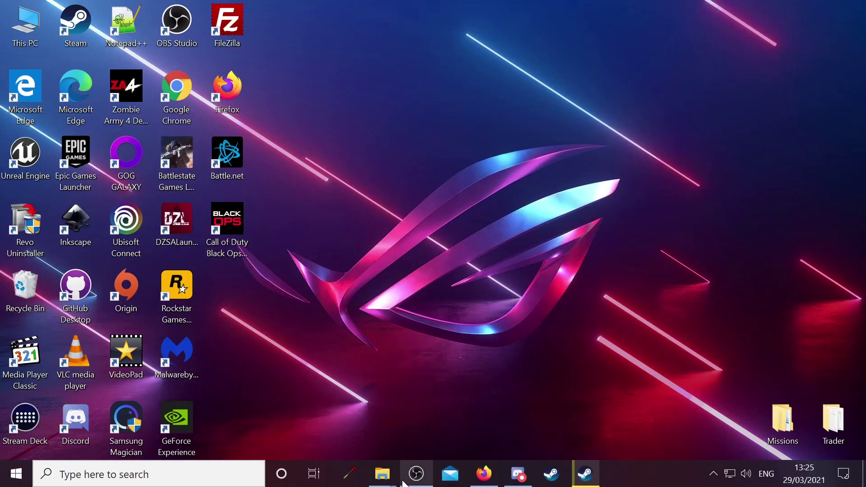
# Step: Switch back to the DayZ game folder window and maximize it
pyautogui.moveTo(382, 473)
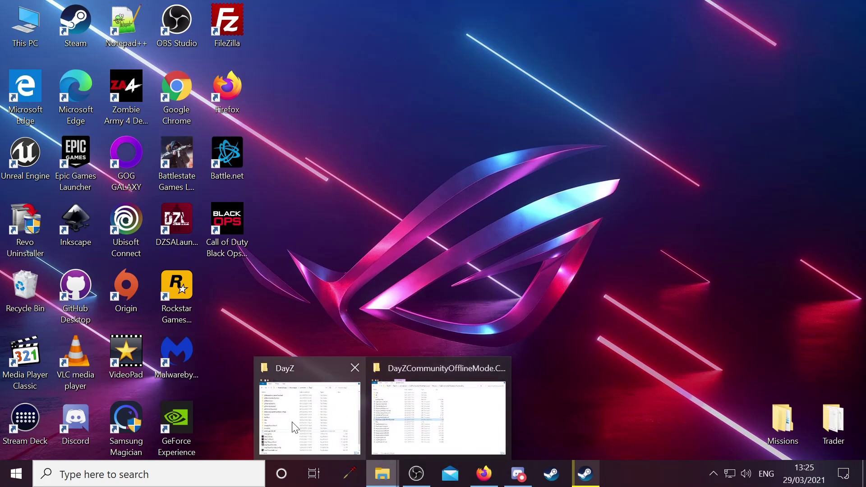
pyautogui.moveTo(295, 431)
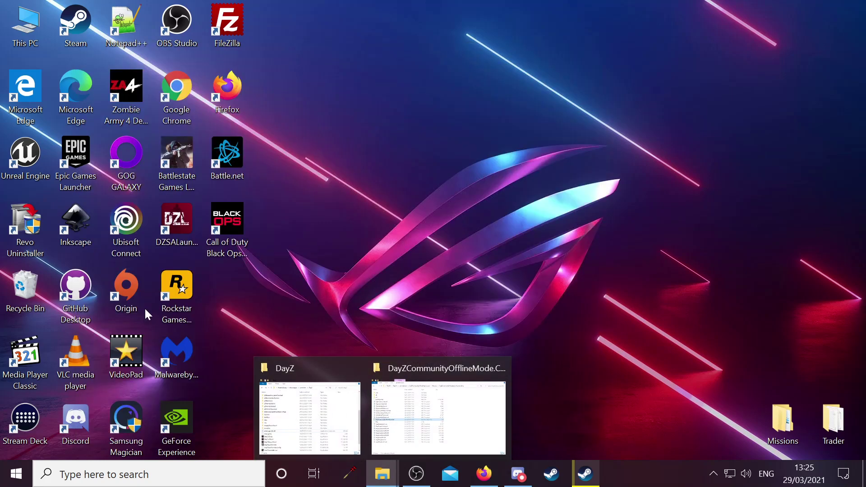
pyautogui.click(300, 439)
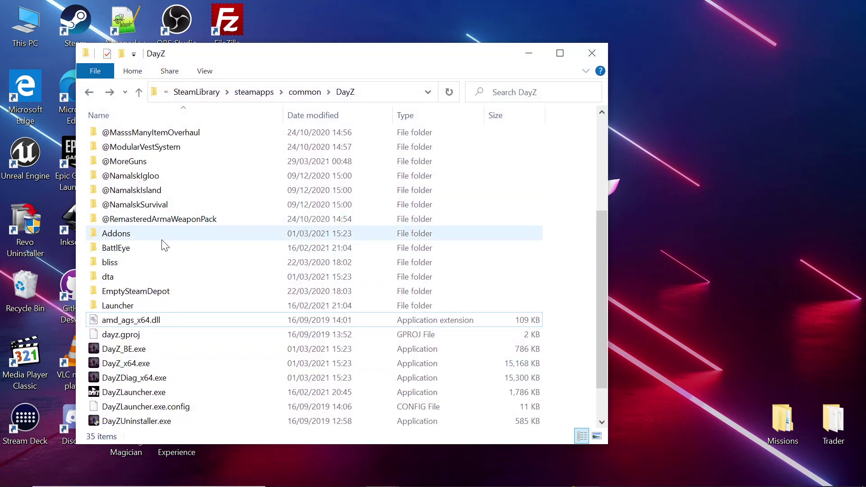
pyautogui.scroll(4, 167, 235)
pyautogui.scroll(-5, 163, 244)
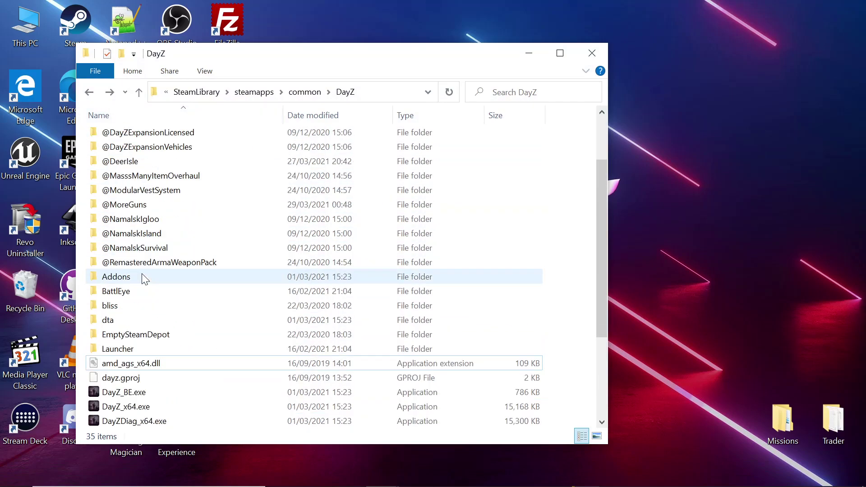
pyautogui.click(559, 54)
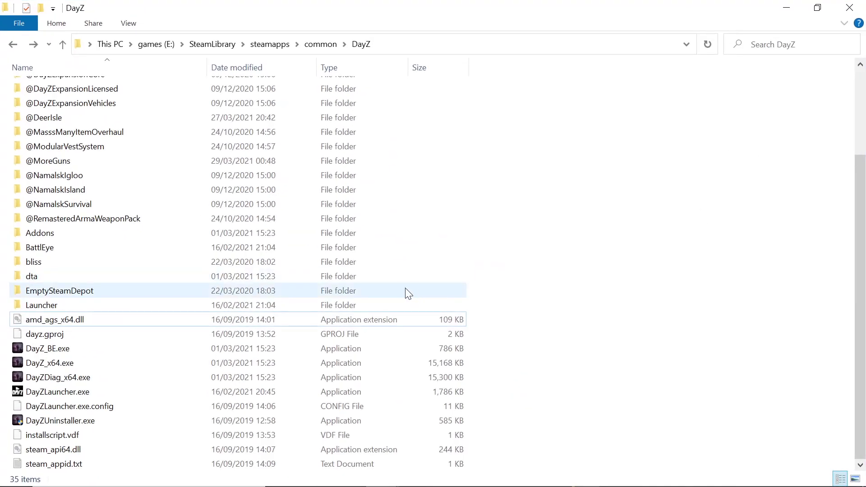
# Step: Create a new folder in the DayZ folder, name it with the copied text Missions, and open it
pyautogui.rightClick(776, 269)
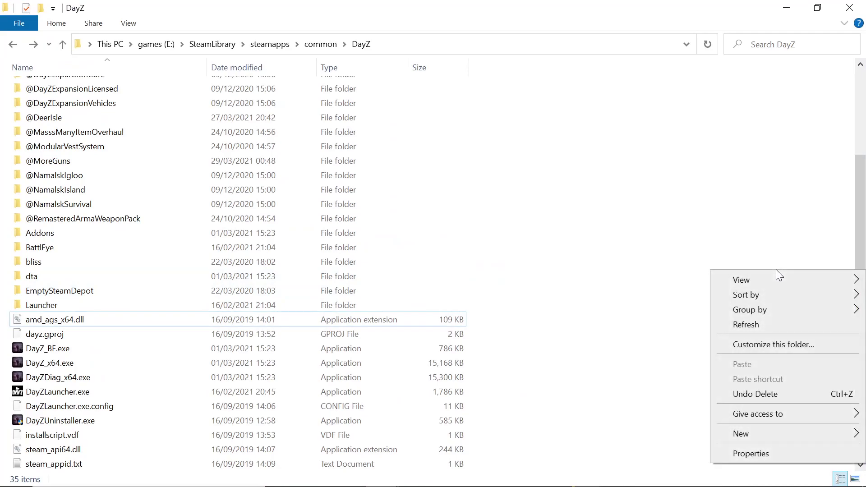
pyautogui.moveTo(747, 435)
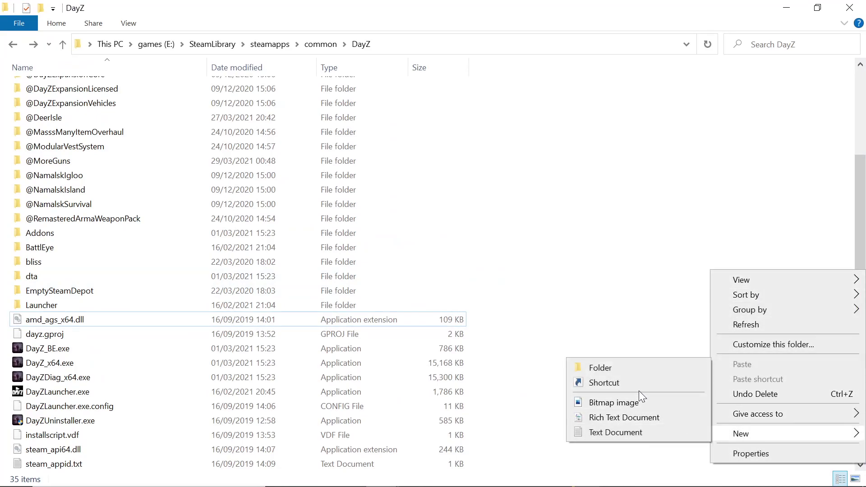
pyautogui.click(611, 368)
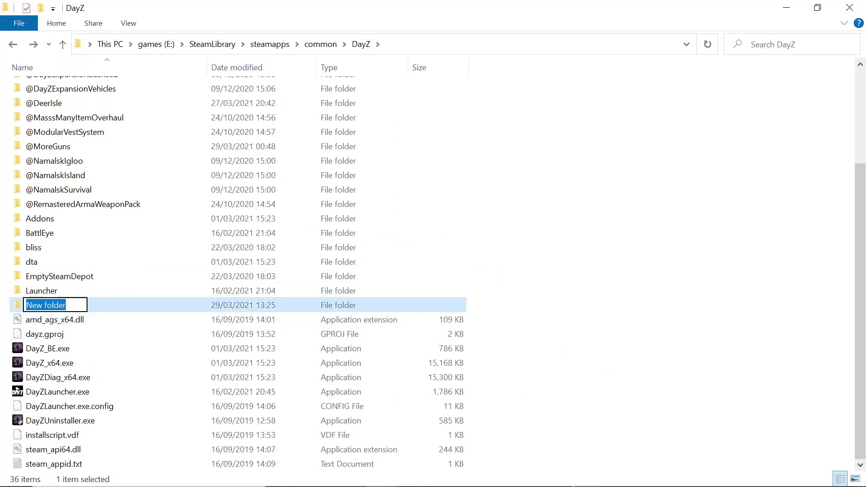
pyautogui.rightClick(51, 302)
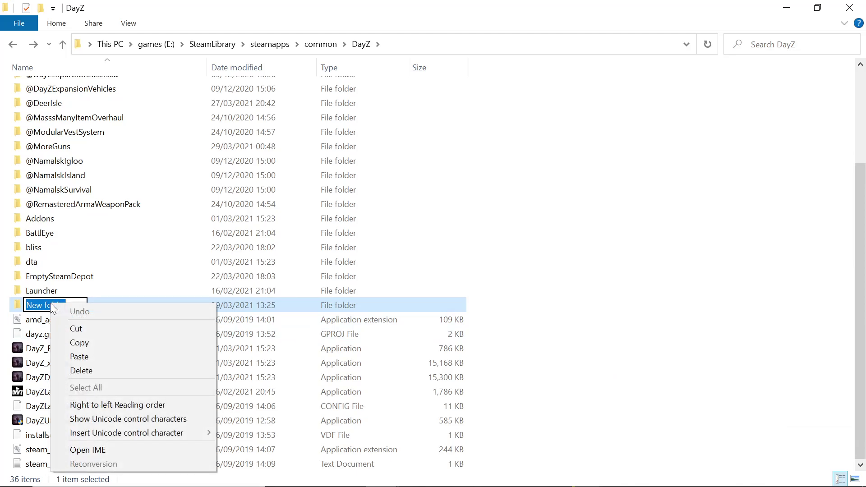
pyautogui.click(79, 357)
pyautogui.click(669, 362)
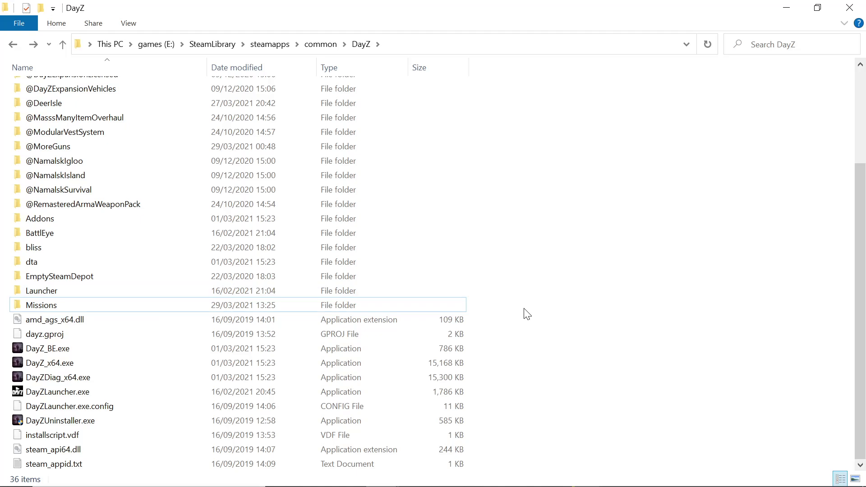
pyautogui.doubleClick(51, 305)
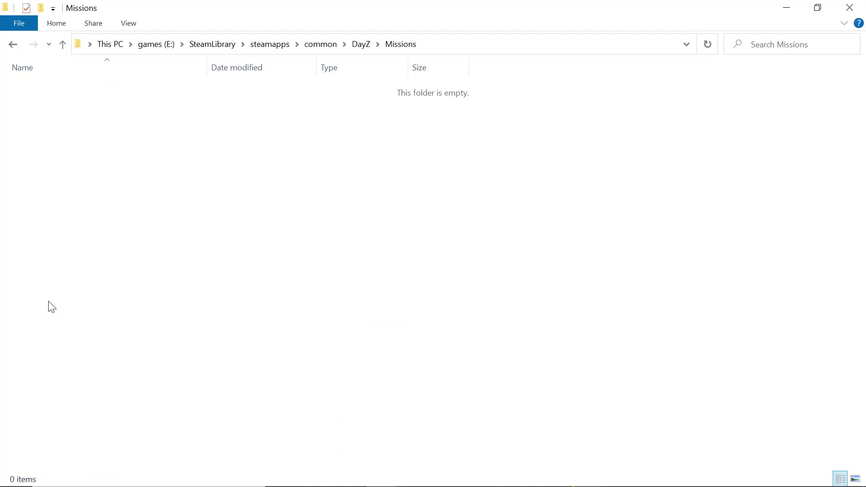
# Step: Go back up to the com missions folder in the other Explorer window and arrange it side by side with the DayZ Missions window
pyautogui.click(816, 8)
pyautogui.moveTo(424, 57); pyautogui.dragTo(639, 67)
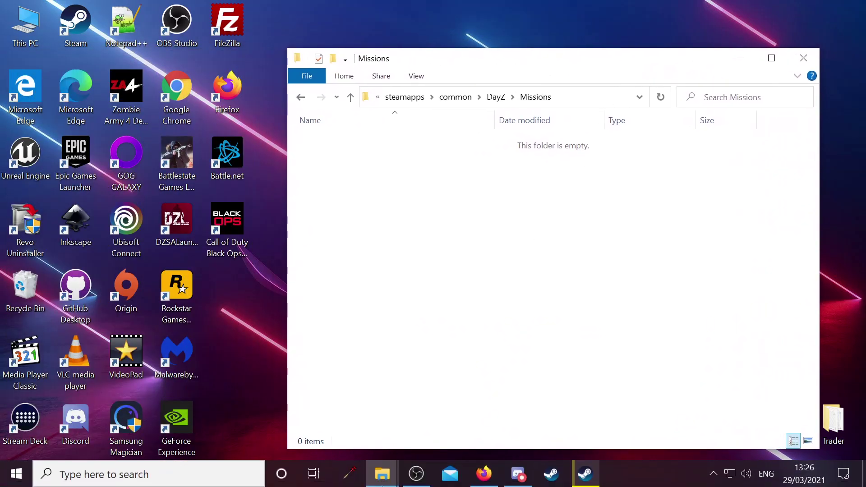
pyautogui.moveTo(378, 454)
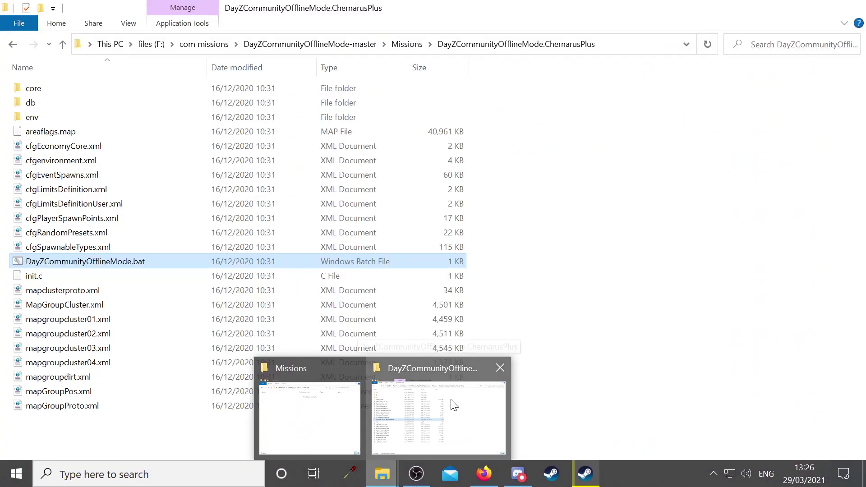
pyautogui.click(451, 402)
pyautogui.press('BackSpace')
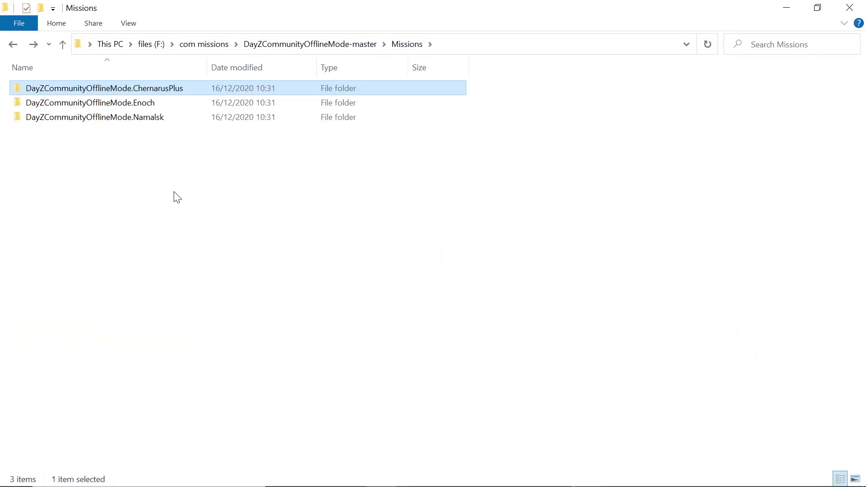
pyautogui.press('BackSpace')
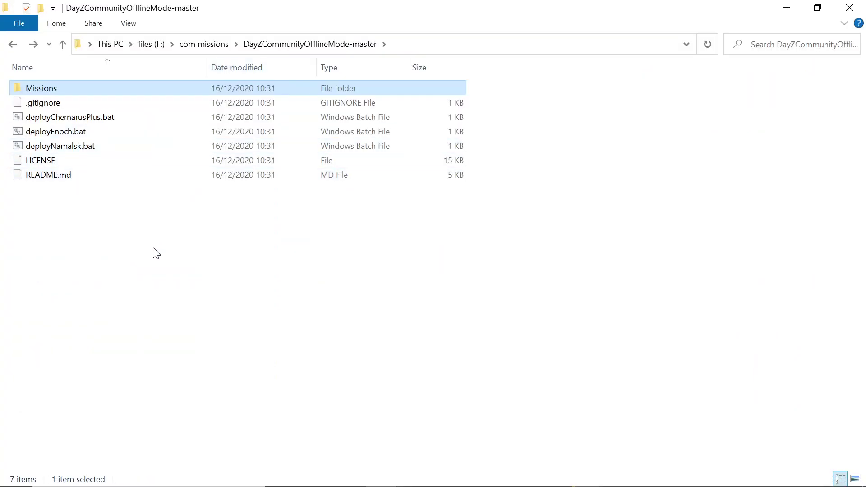
pyautogui.press('BackSpace')
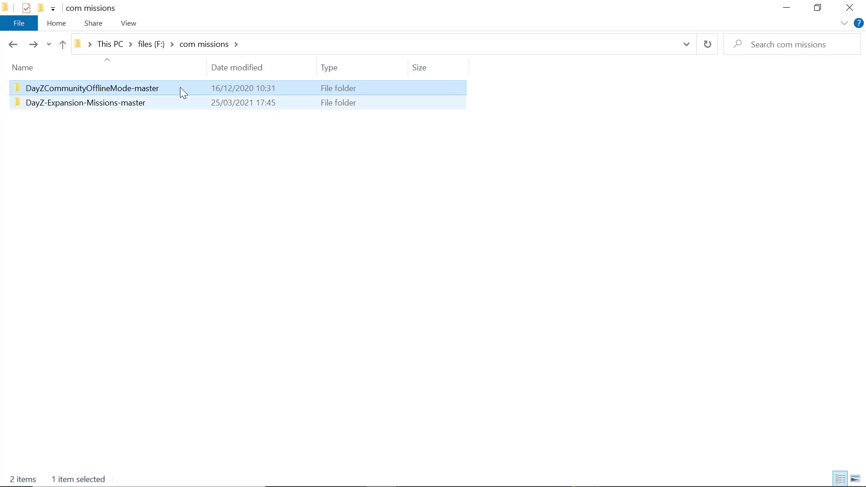
pyautogui.click(818, 7)
pyautogui.moveTo(281, 79); pyautogui.dragTo(173, 56)
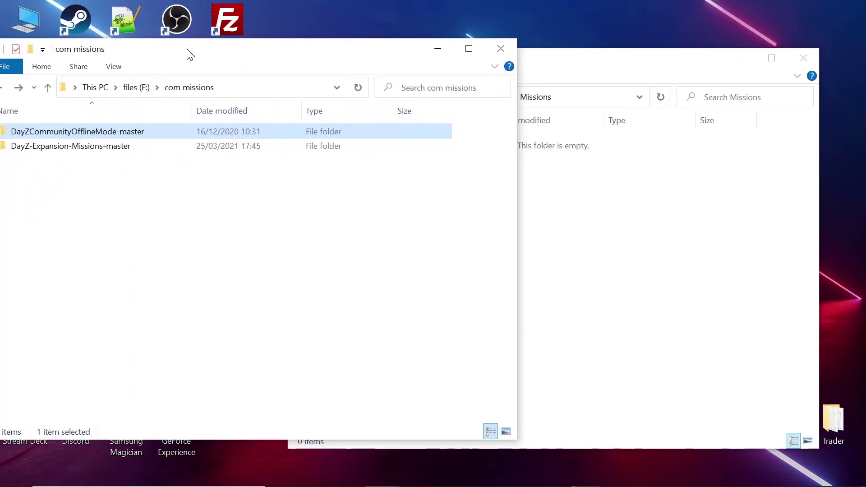
pyautogui.moveTo(550, 66); pyautogui.dragTo(626, 56)
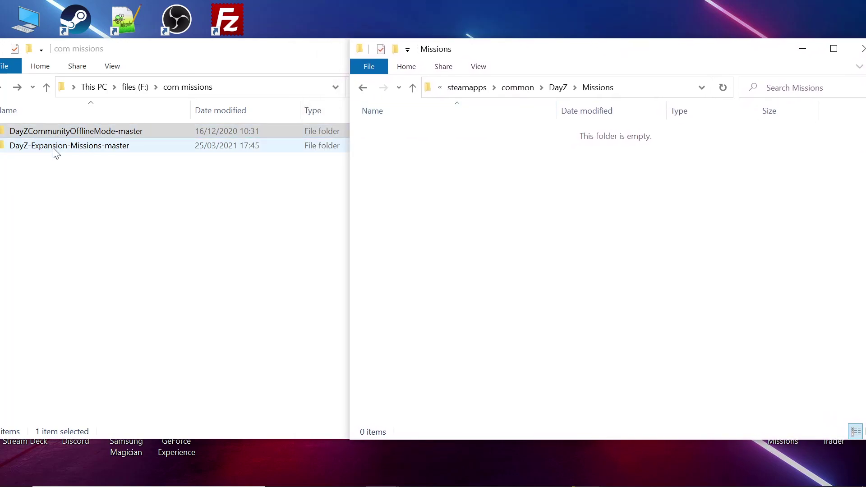
# Step: Copy the ChernarusPlus, Enoch and Namalsk mission folders from the Missions folder inside DayZCommunityOfflineMode-master
pyautogui.doubleClick(52, 130)
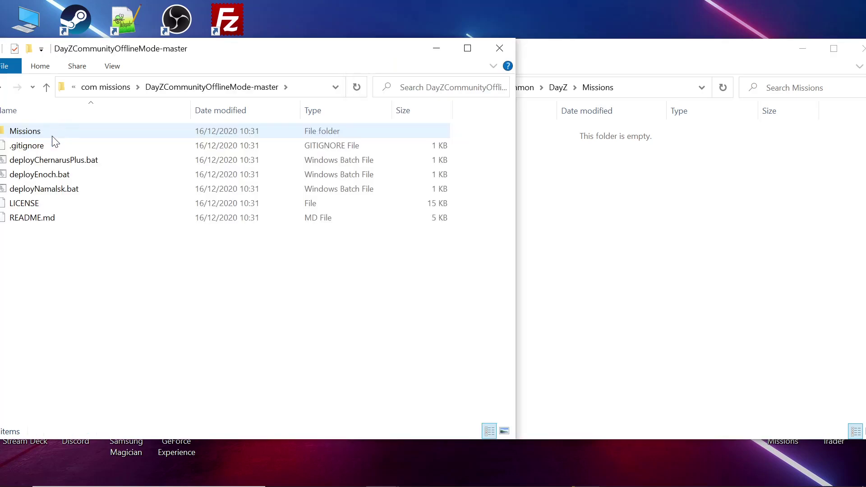
pyautogui.doubleClick(54, 135)
pyautogui.moveTo(203, 58); pyautogui.dragTo(247, 44)
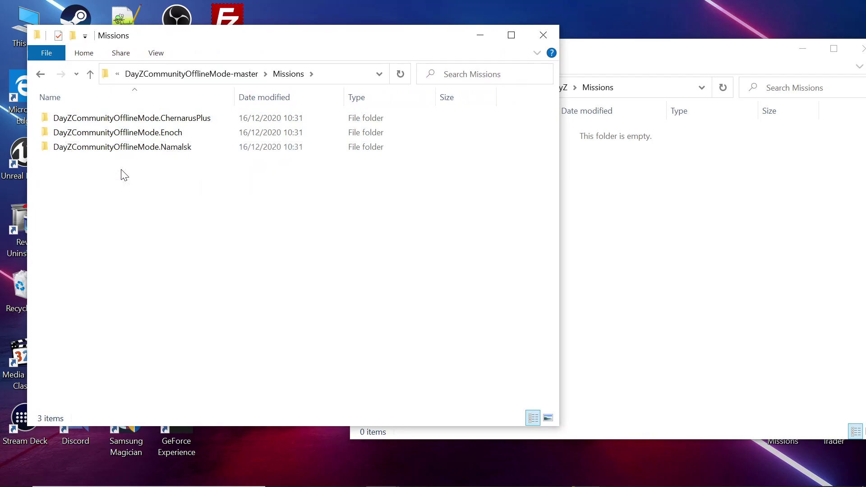
pyautogui.moveTo(119, 162); pyautogui.dragTo(72, 118)
pyautogui.rightClick(71, 133)
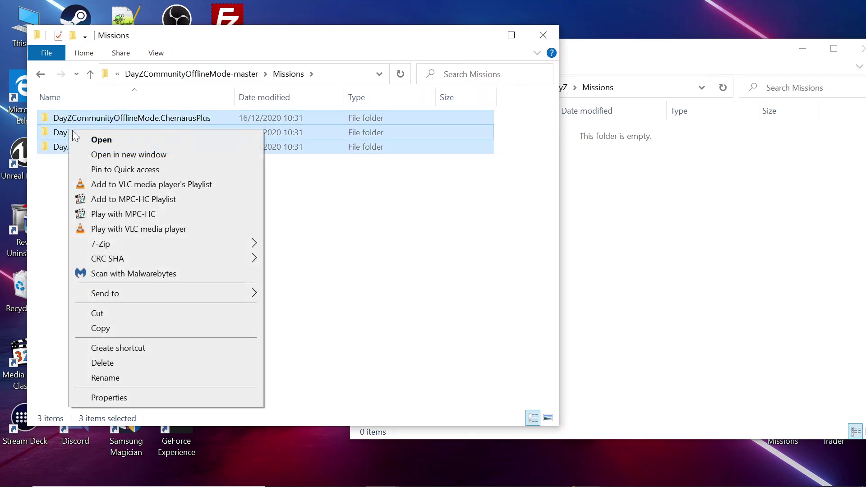
pyautogui.click(107, 329)
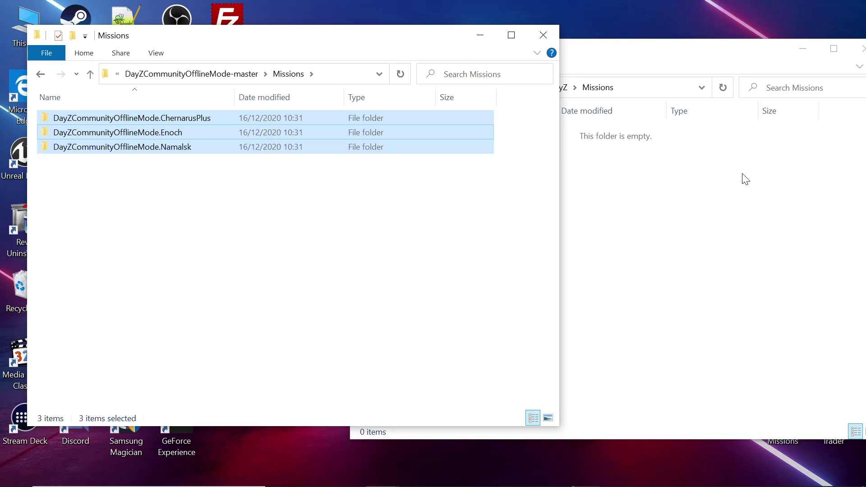
# Step: Paste the three copied DayZCommunityOfflineMode folders into the empty Missions folder of DayZ
pyautogui.click(651, 193)
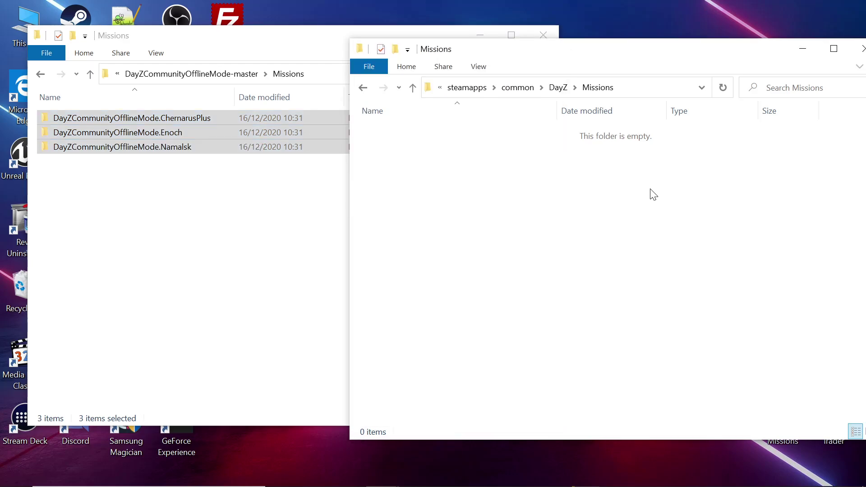
pyautogui.rightClick(516, 193)
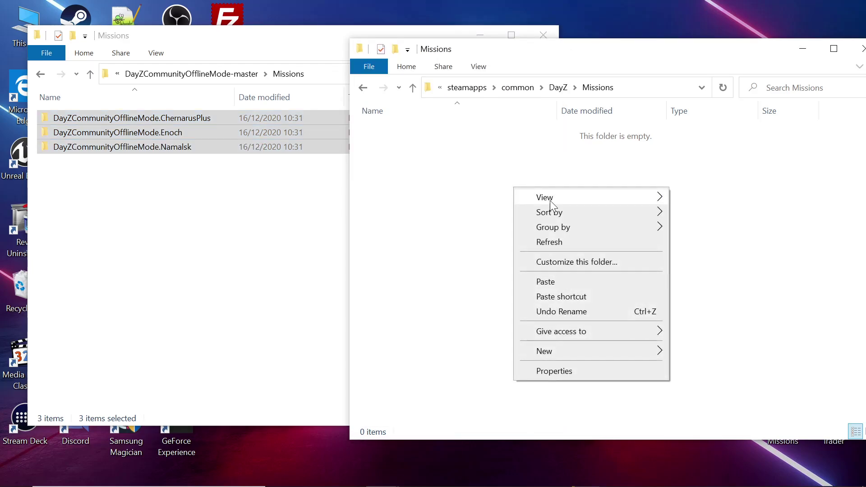
pyautogui.click(547, 283)
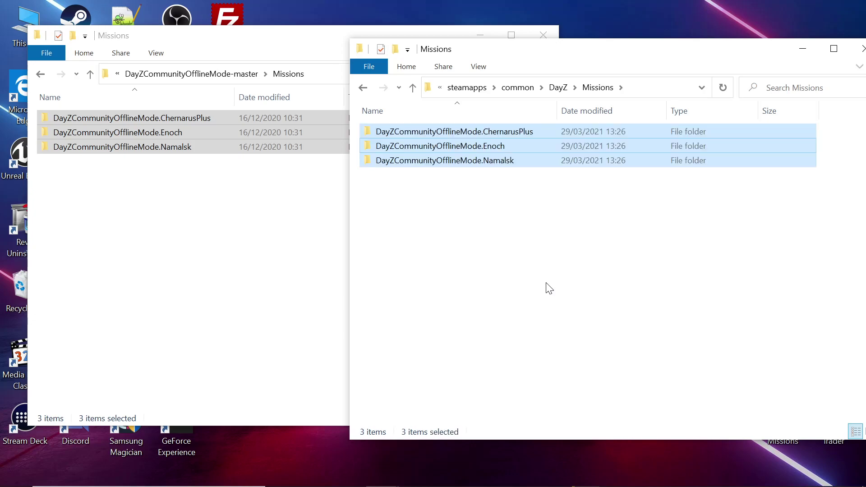
pyautogui.click(440, 210)
# Step: Open DayZ-Expansion-Missions-master in com missions and copy all folders from Expansion.ChernarusPlus through ExpansionRegular.namalsk, leaving out Expansion Template
pyautogui.click(86, 199)
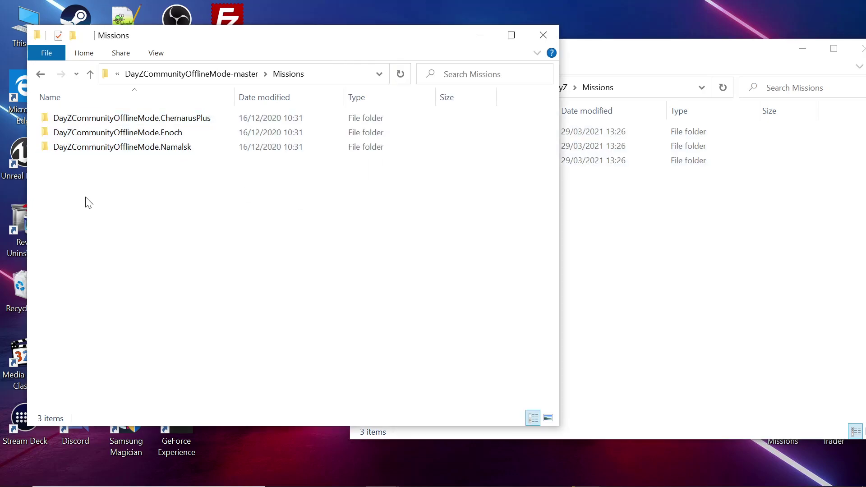
pyautogui.hotkey('alt', 'Up')
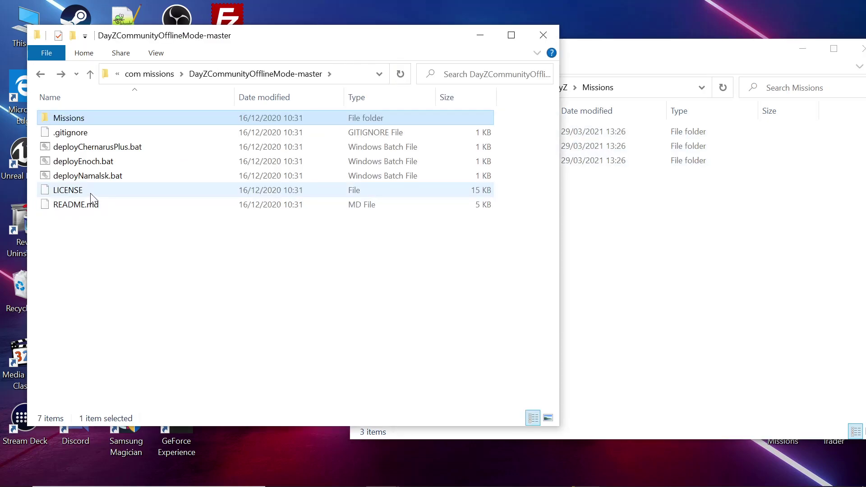
pyautogui.hotkey('alt', 'Up')
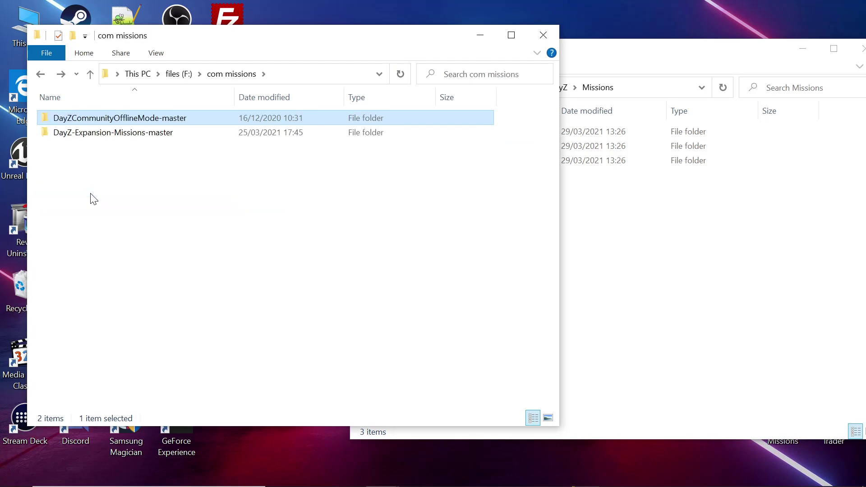
pyautogui.doubleClick(82, 133)
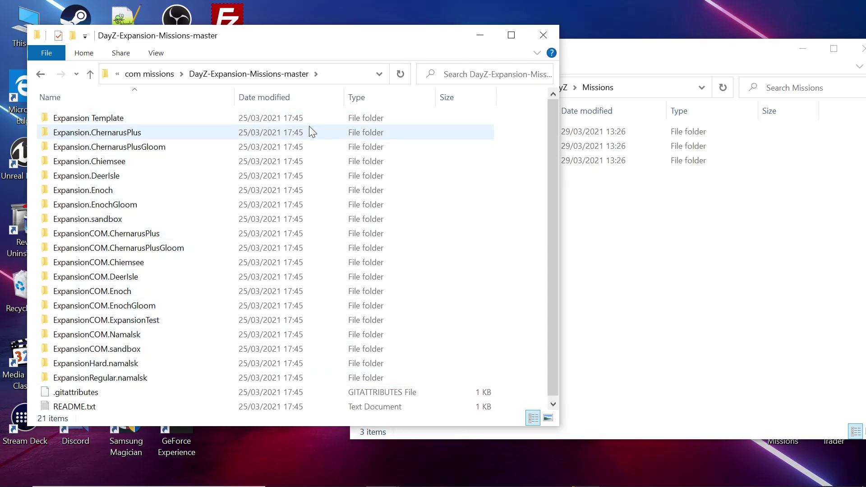
pyautogui.click(515, 38)
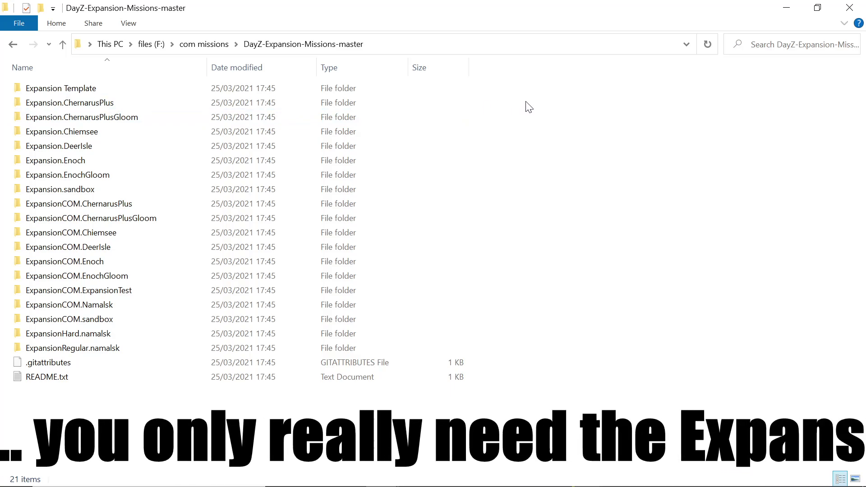
pyautogui.moveTo(535, 100); pyautogui.dragTo(275, 343)
pyautogui.rightClick(199, 297)
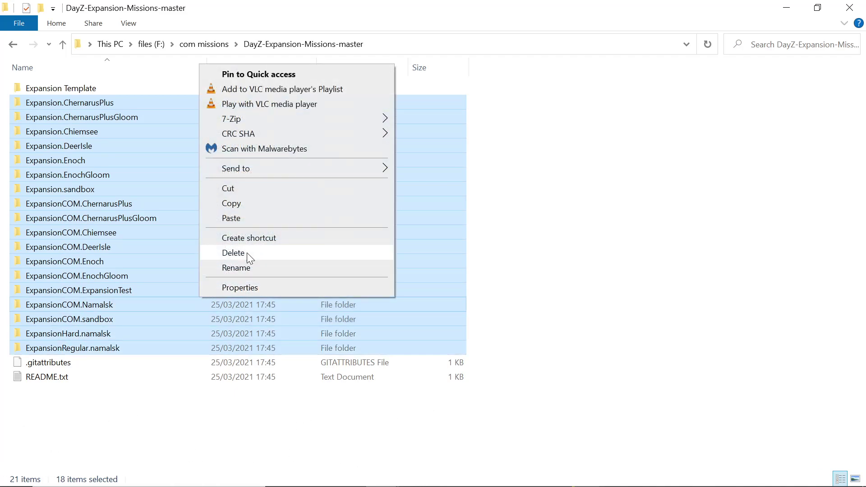
pyautogui.click(239, 203)
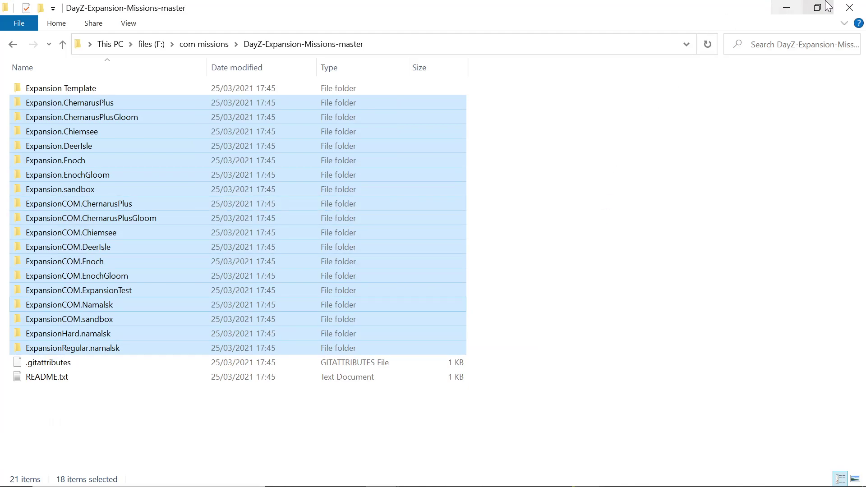
# Step: Paste the copied Expansion mission folders into DayZ's Missions folder and maximize its window
pyautogui.click(787, 8)
pyautogui.rightClick(394, 208)
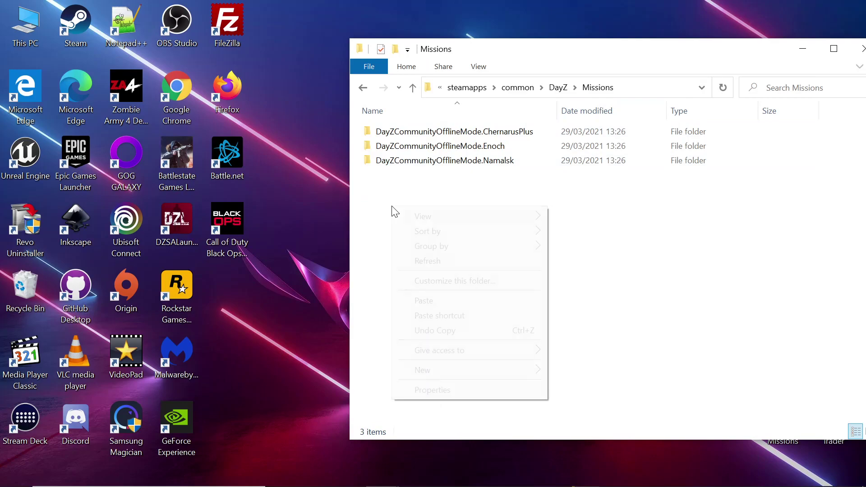
pyautogui.click(425, 301)
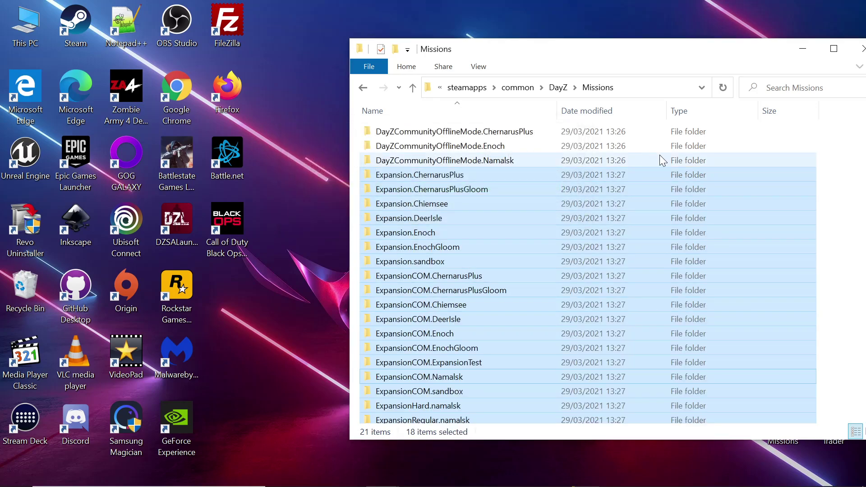
pyautogui.click(855, 194)
pyautogui.click(834, 50)
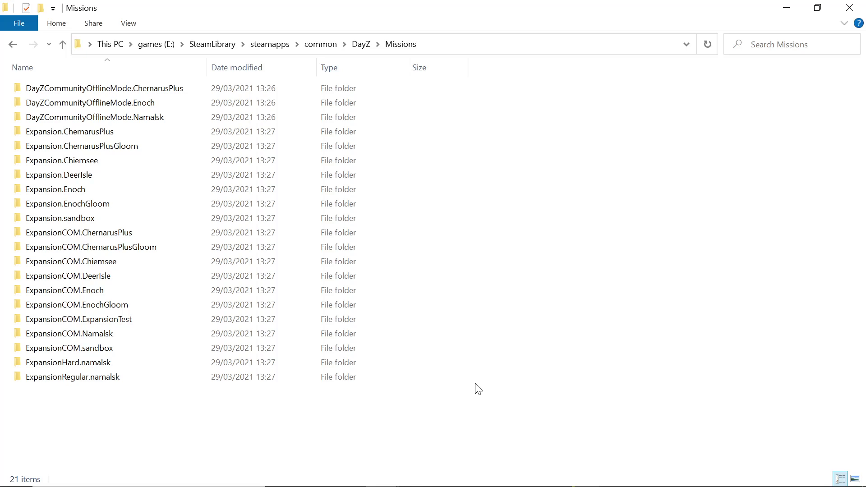
# Step: Close the DayZ-Expansion-Missions-master window and bring the DayZ Missions folder window back up
pyautogui.click(786, 8)
pyautogui.moveTo(383, 474)
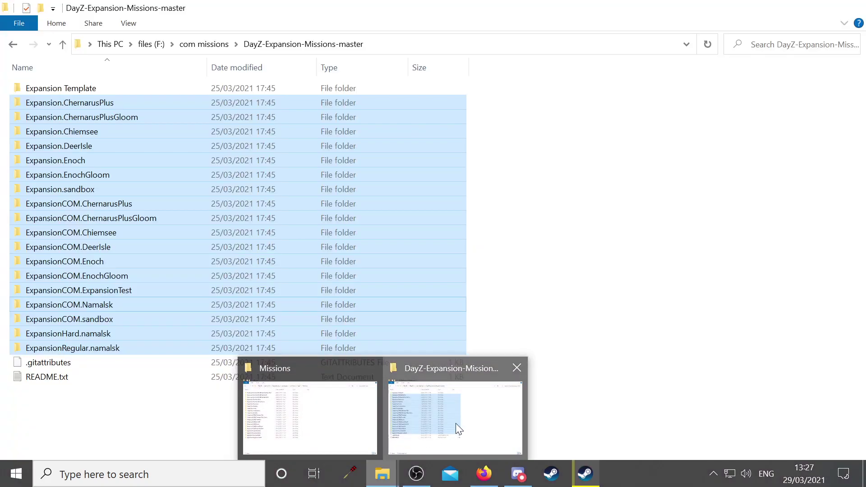
pyautogui.click(456, 426)
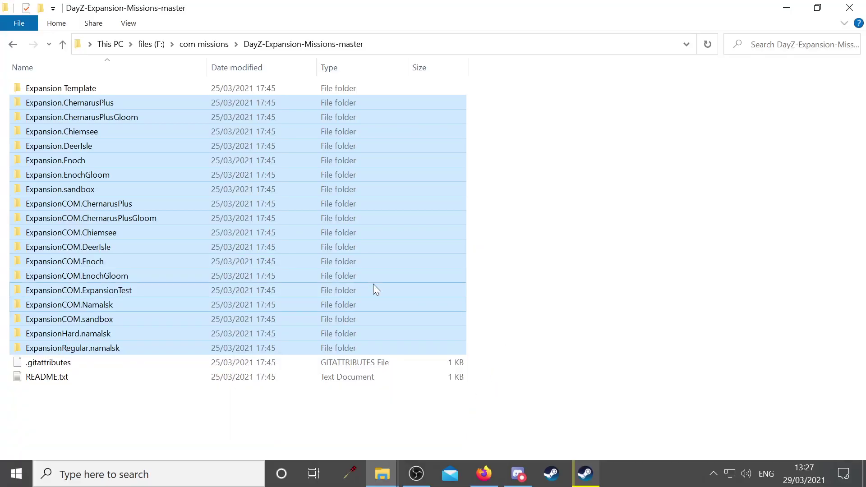
pyautogui.click(680, 268)
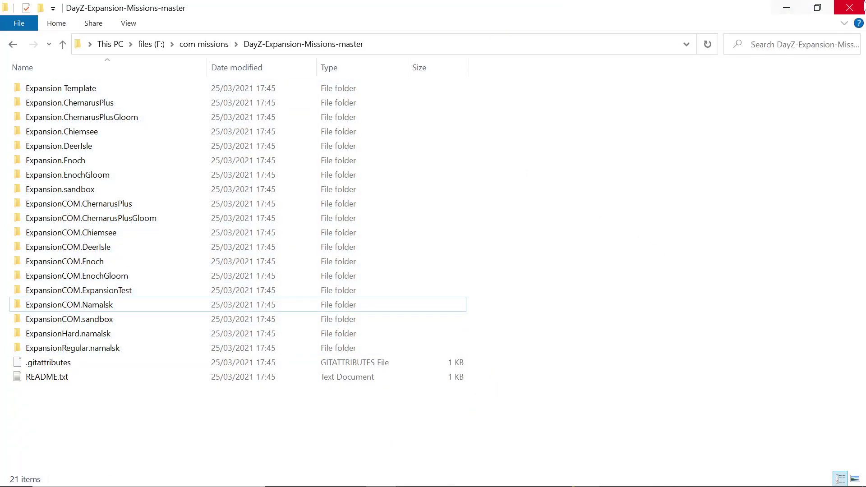
pyautogui.click(860, 8)
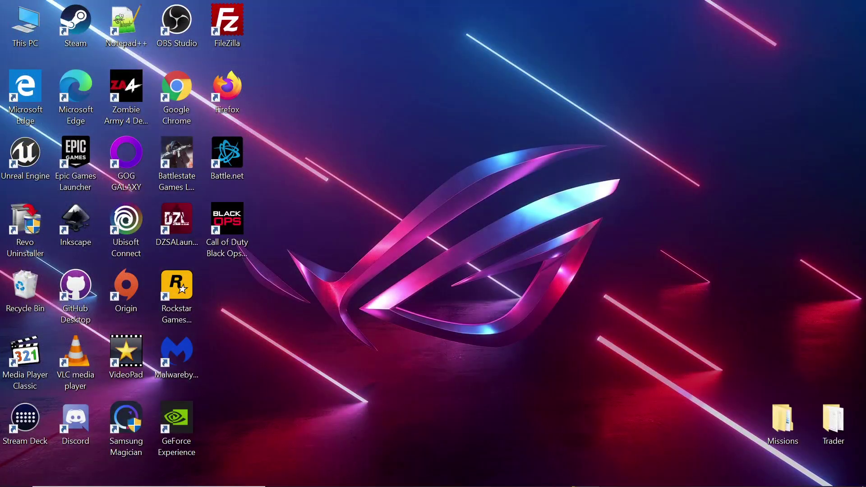
pyautogui.click(391, 474)
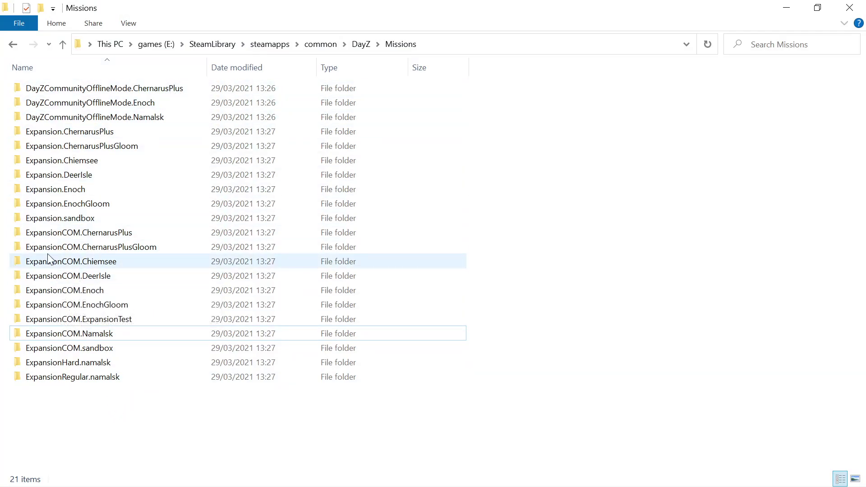
# Step: Reopen the Missions folder from the DayZ folder and examine the DayZCommunityOfflineMode mission folders in it
pyautogui.moveTo(43, 235)
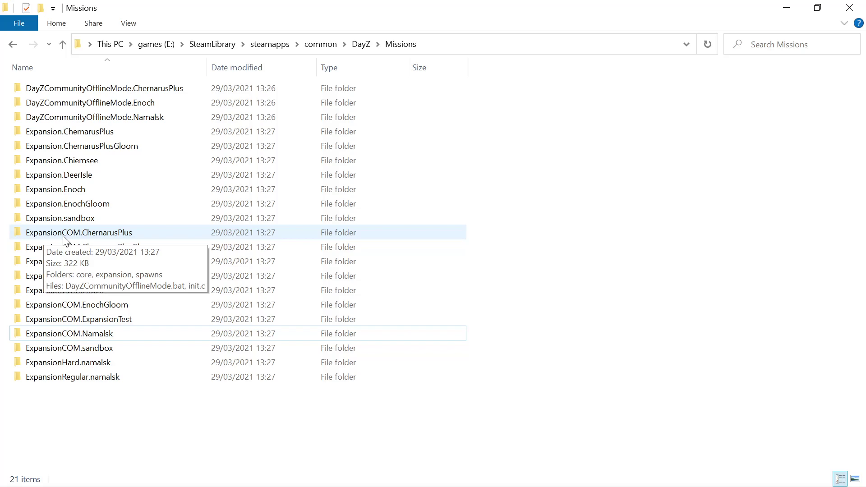
pyautogui.hotkey('alt', 'Left')
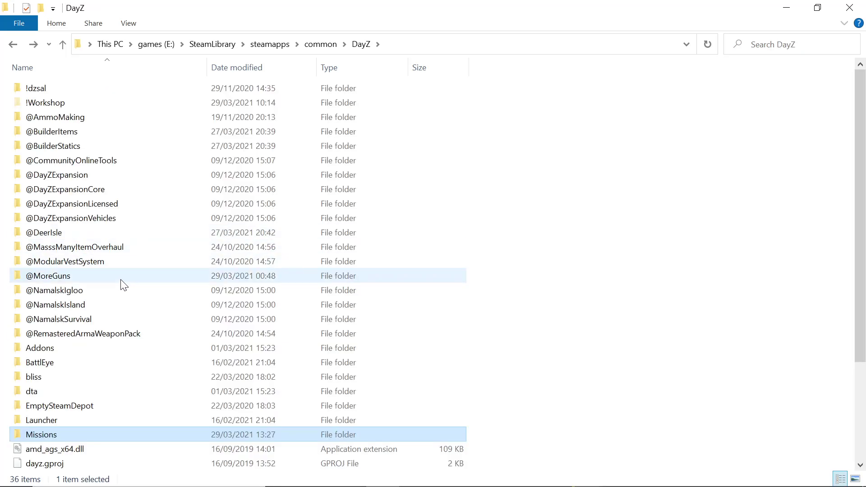
pyautogui.doubleClick(63, 434)
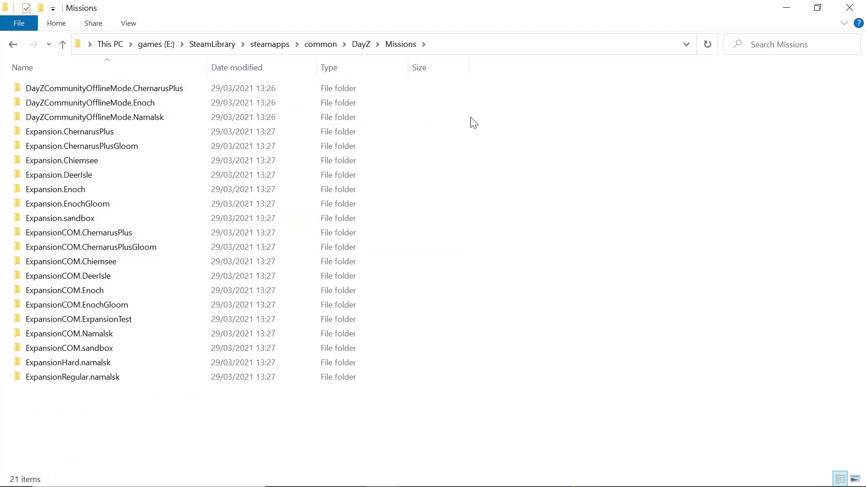
pyautogui.moveTo(493, 119); pyautogui.dragTo(408, 85)
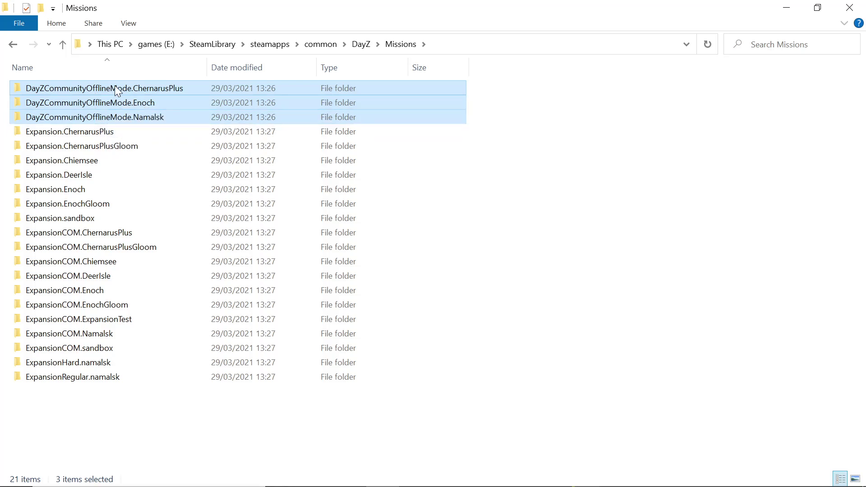
pyautogui.click(576, 110)
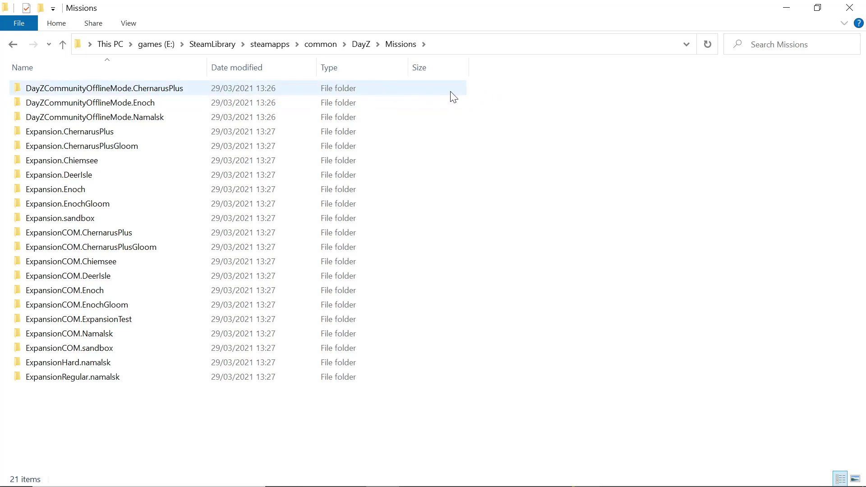
pyautogui.click(67, 90)
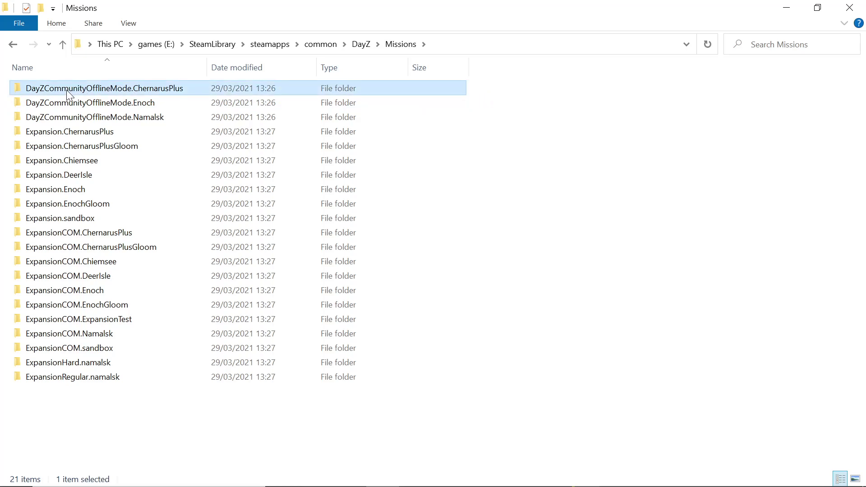
# Step: Duplicate the DayZCommunityOfflineMode.ChernarusPlus folder within the Missions folder and select the copy
pyautogui.moveTo(138, 89)
pyautogui.rightClick(98, 90)
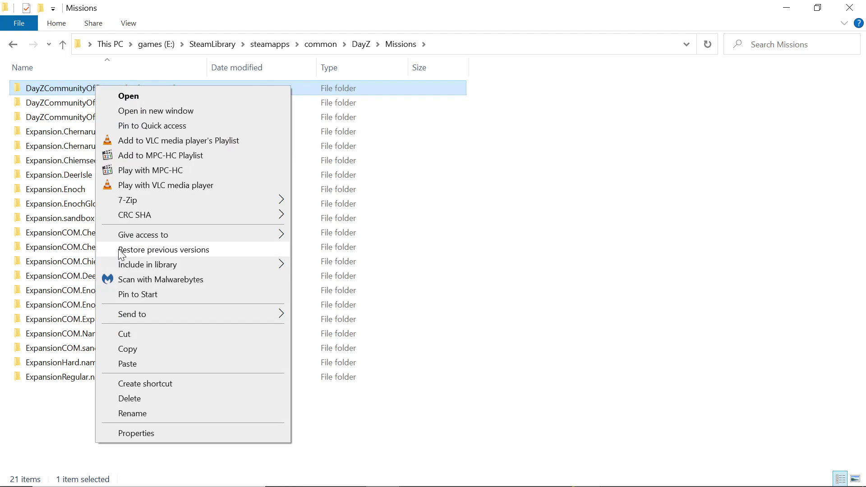
pyautogui.click(131, 350)
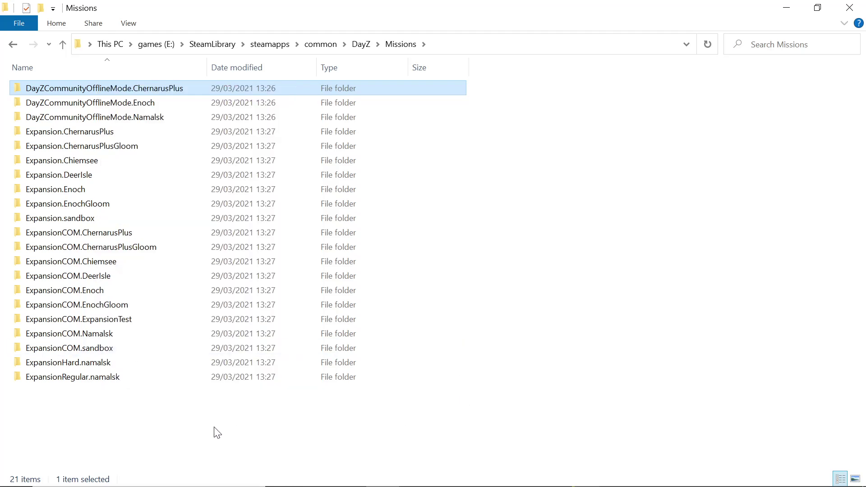
pyautogui.click(115, 428)
pyautogui.rightClick(106, 422)
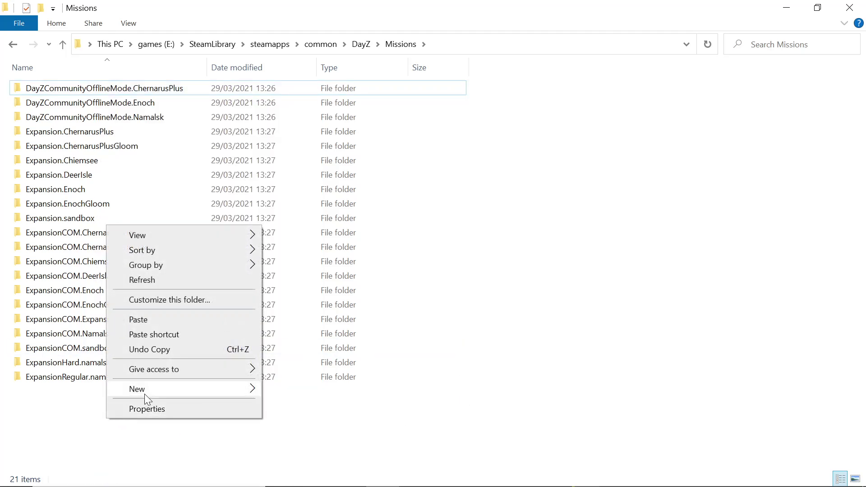
pyautogui.click(140, 320)
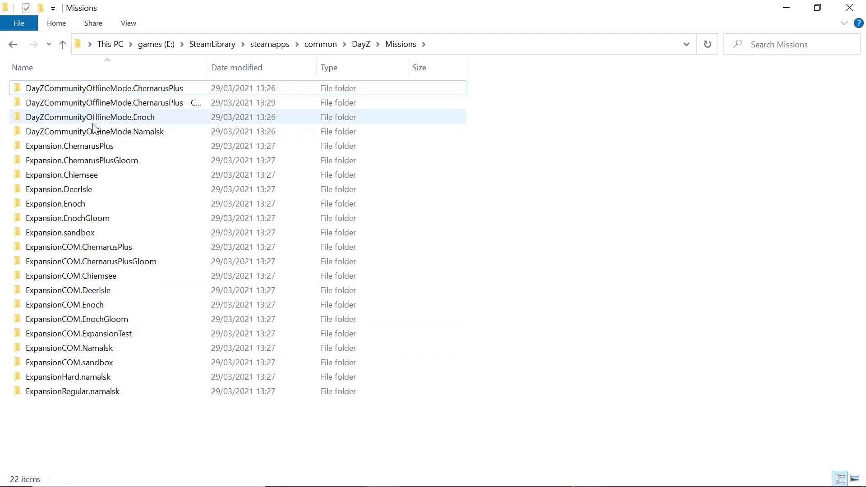
pyautogui.click(121, 106)
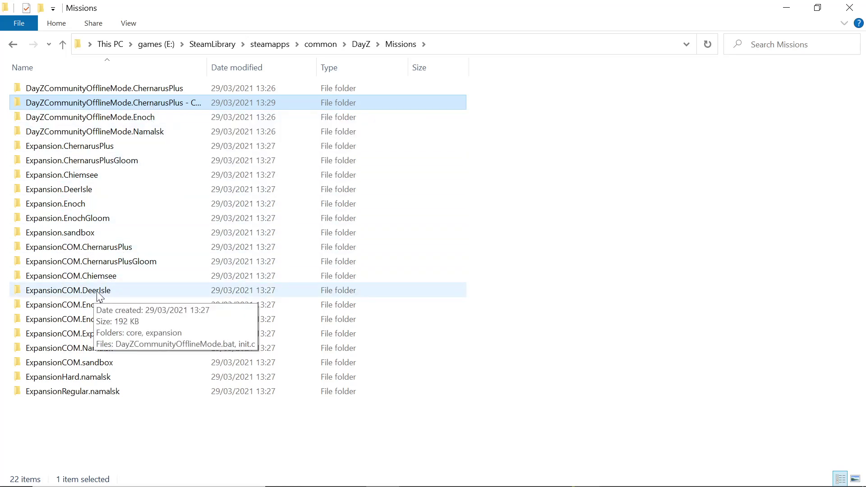
pyautogui.click(786, 7)
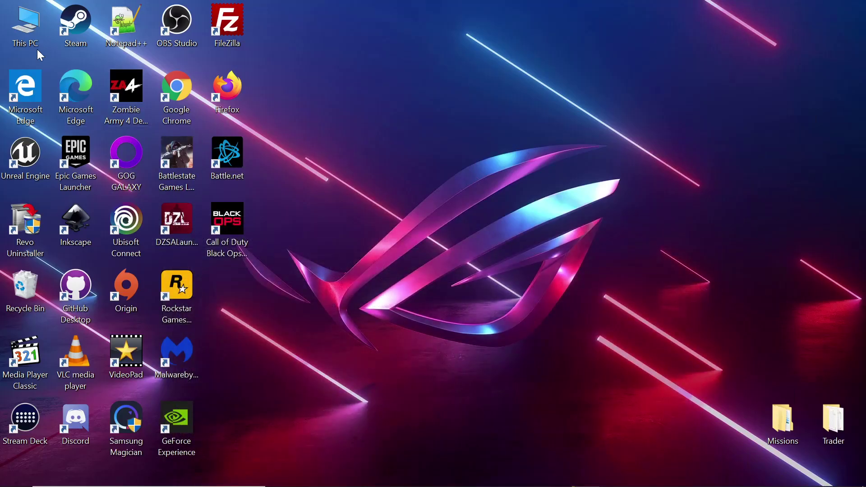
pyautogui.doubleClick(12, 22)
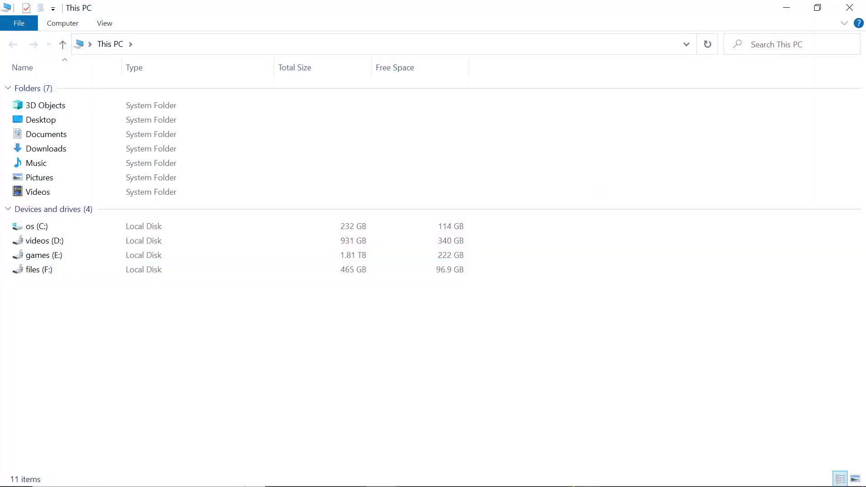
pyautogui.moveTo(268, 477)
pyautogui.moveTo(395, 481)
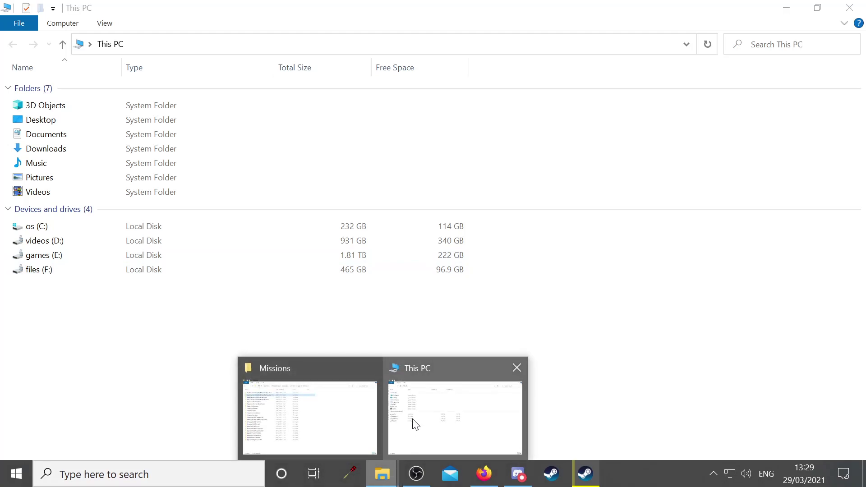
pyautogui.click(442, 415)
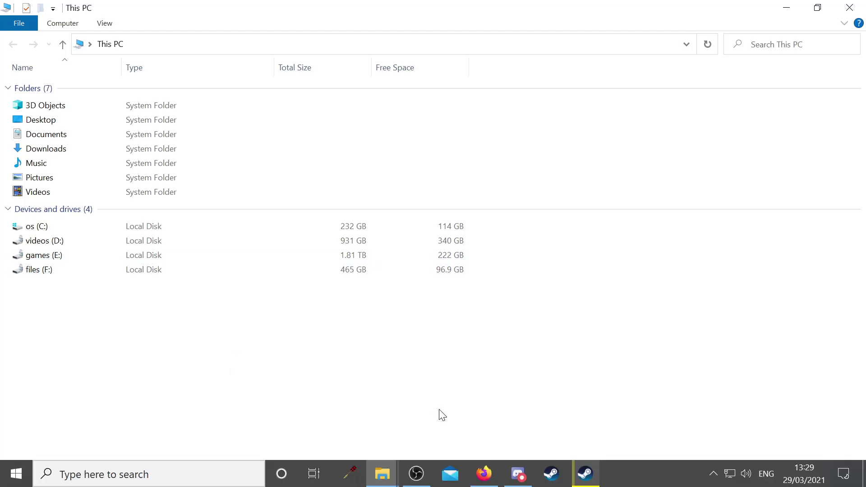
pyautogui.moveTo(378, 480)
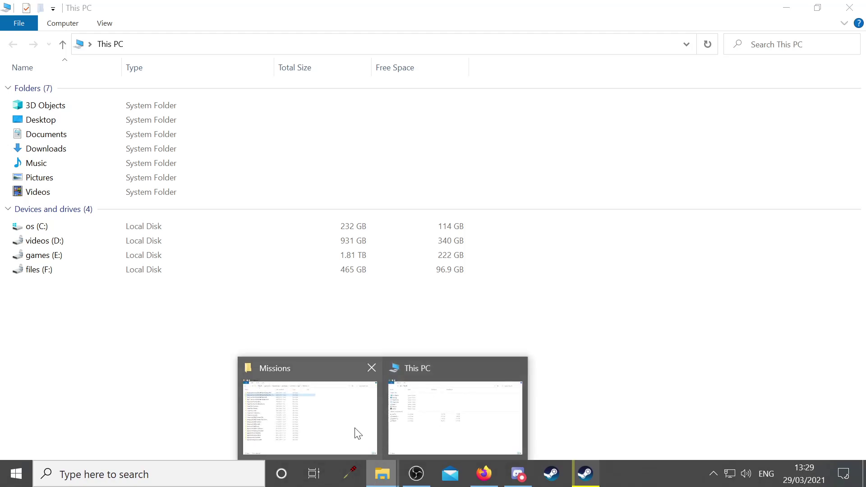
pyautogui.click(359, 435)
pyautogui.hotkey('alt', 'Up')
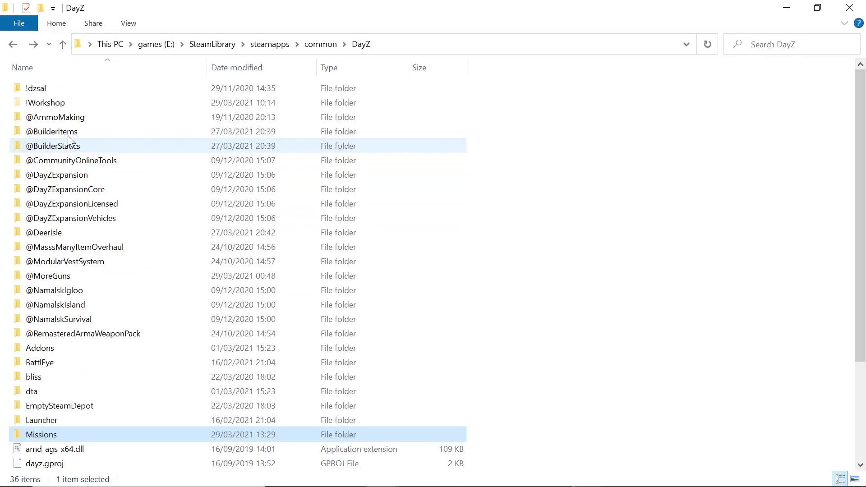
pyautogui.doubleClick(53, 108)
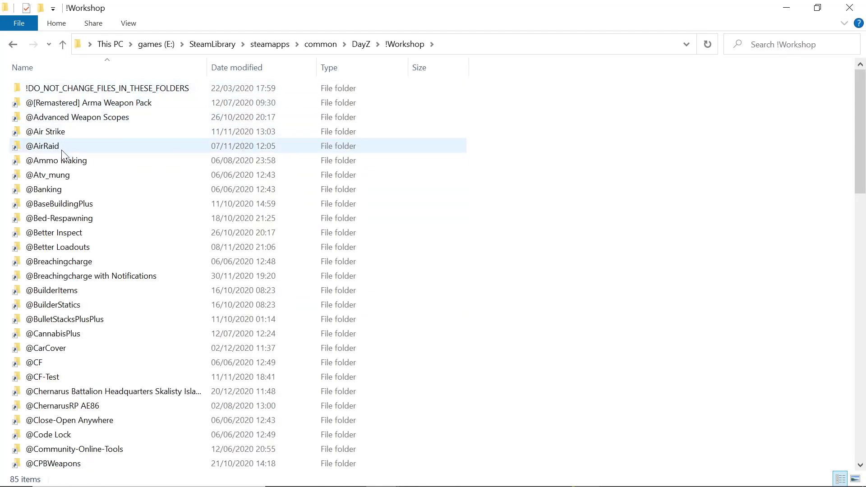
pyautogui.scroll(-4, 63, 149)
pyautogui.scroll(-5, 59, 221)
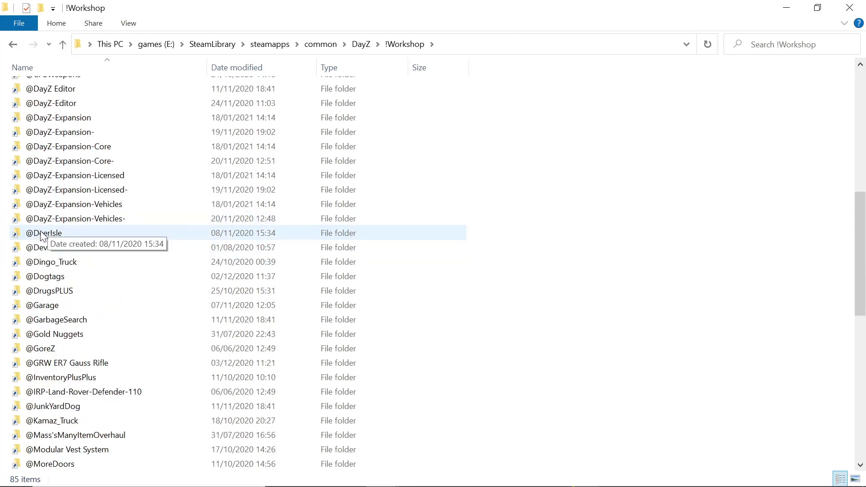
pyautogui.click(44, 236)
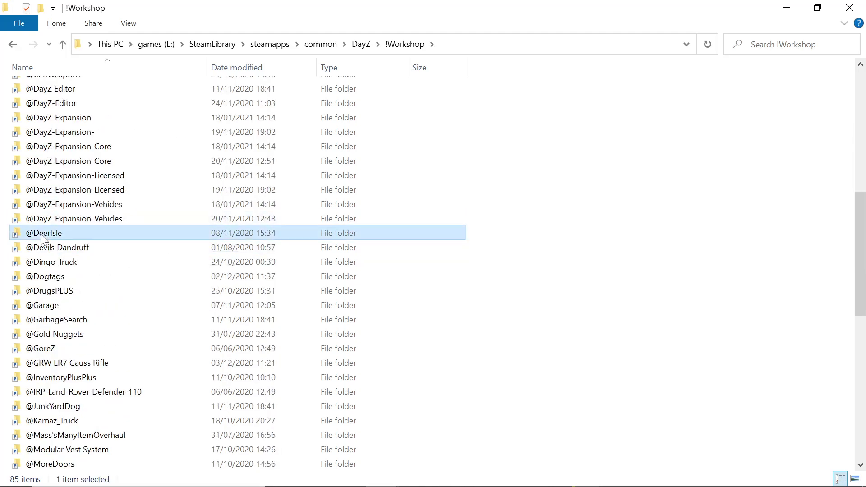
pyautogui.click(41, 235)
pyautogui.rightClick(41, 234)
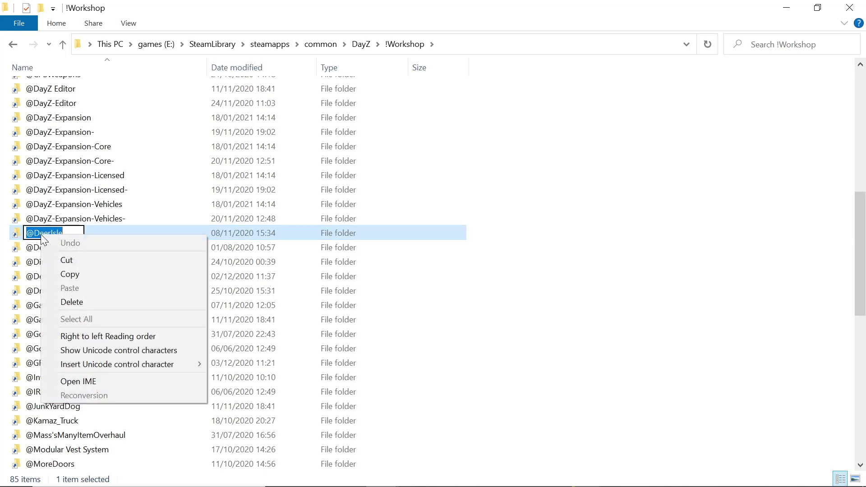
pyautogui.click(79, 273)
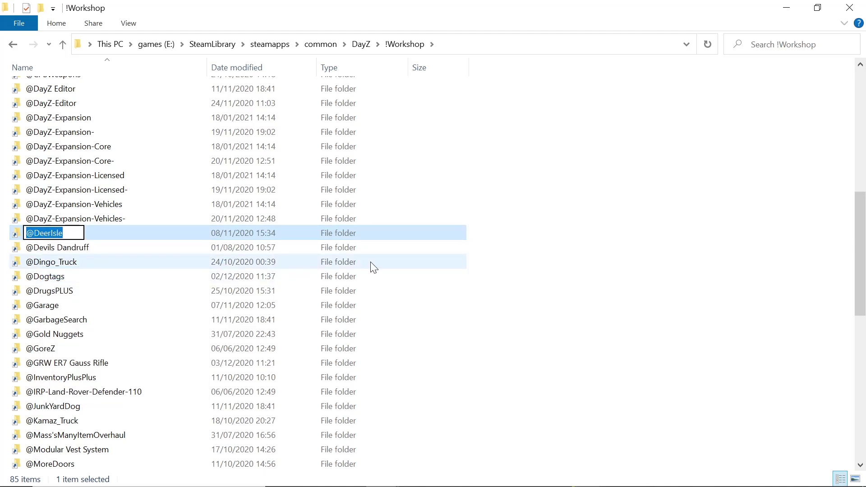
pyautogui.click(548, 238)
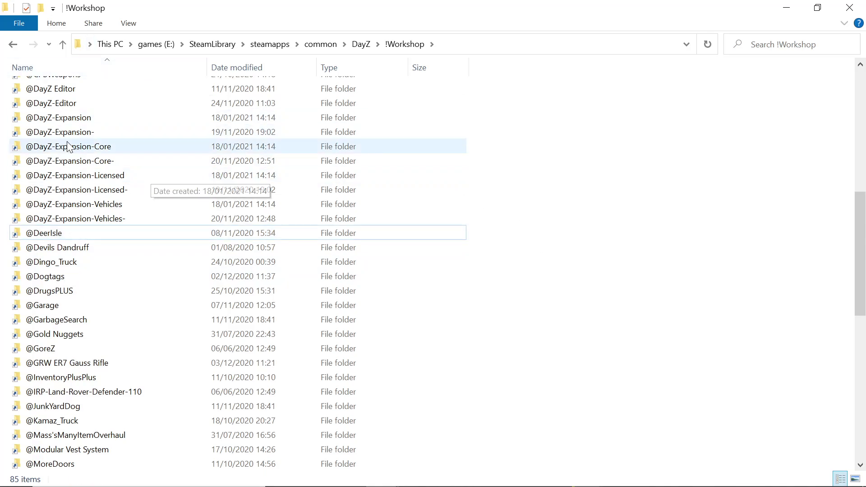
# Step: Return to the Missions folder and rename the ChernarusPlus copy as DayZCommunityOfflineMode.DeerIsle, using the copied mod name without its @
pyautogui.press('BackSpace')
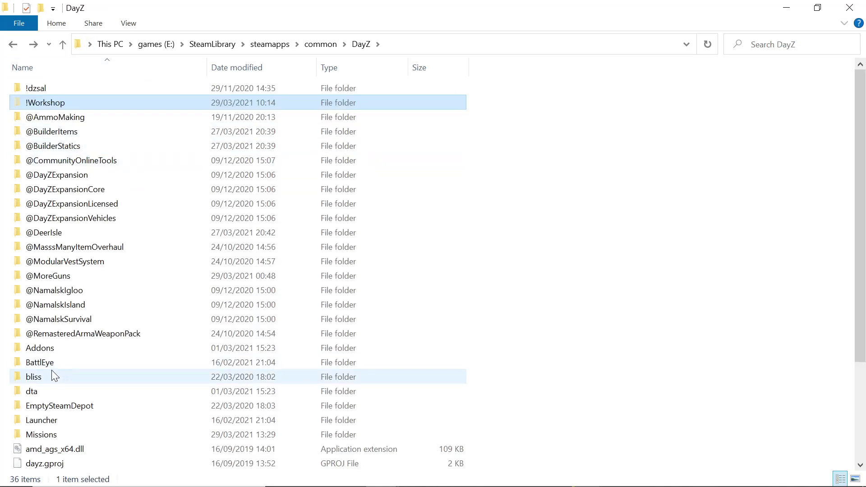
pyautogui.doubleClick(43, 435)
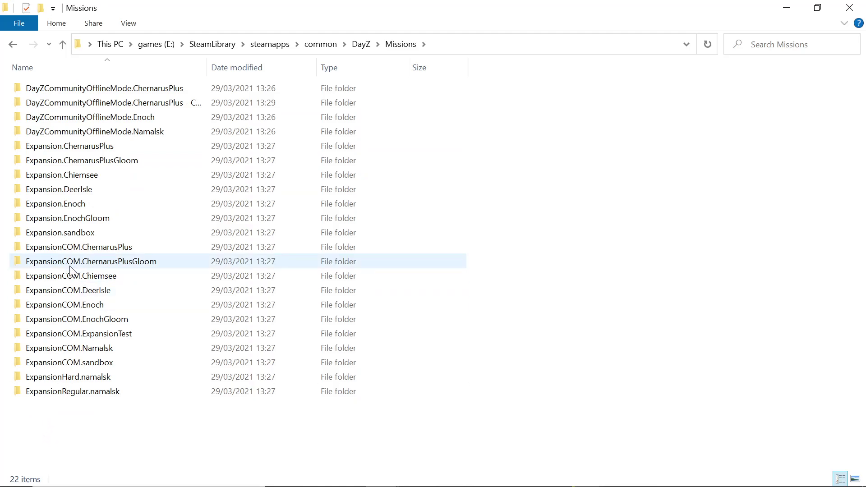
pyautogui.click(180, 107)
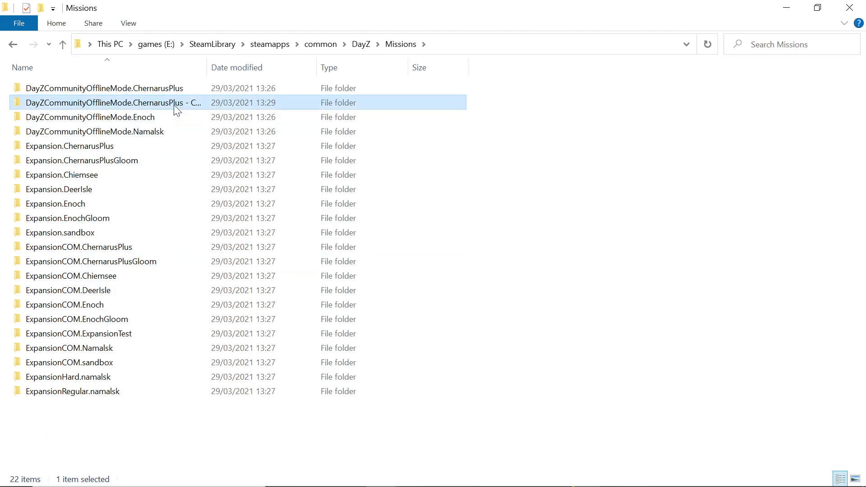
pyautogui.click(56, 104)
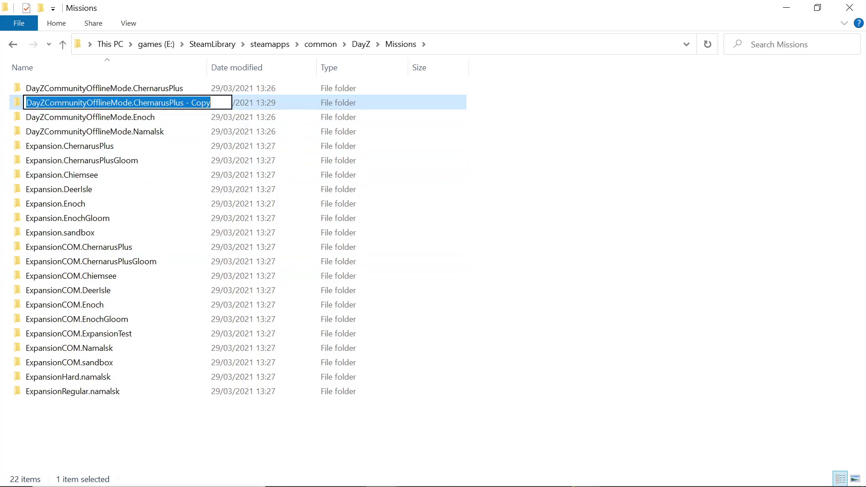
pyautogui.click(208, 103)
pyautogui.moveTo(211, 102); pyautogui.dragTo(134, 103)
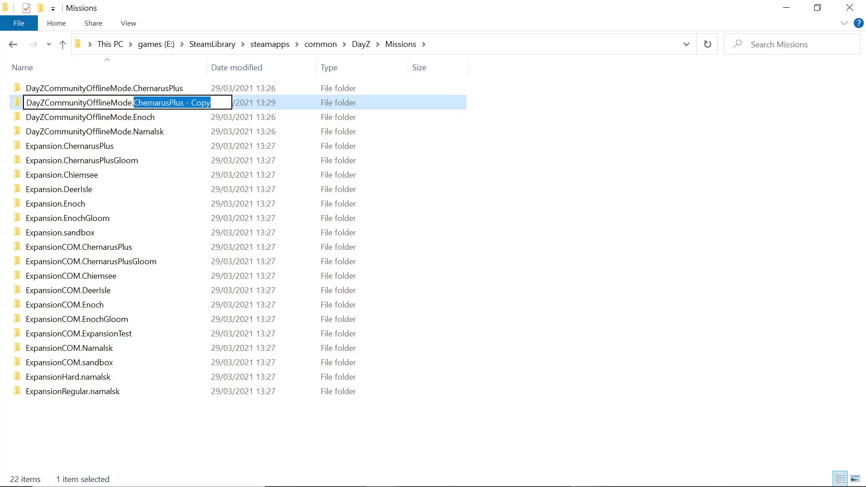
pyautogui.rightClick(147, 101)
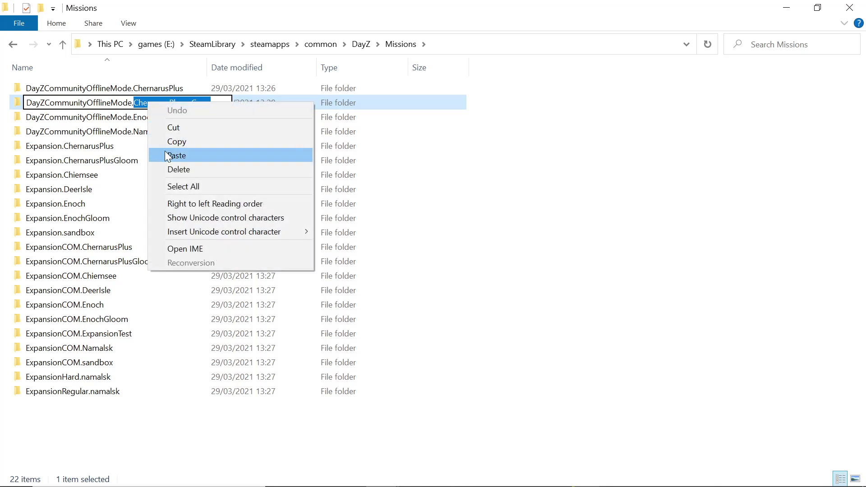
pyautogui.click(177, 156)
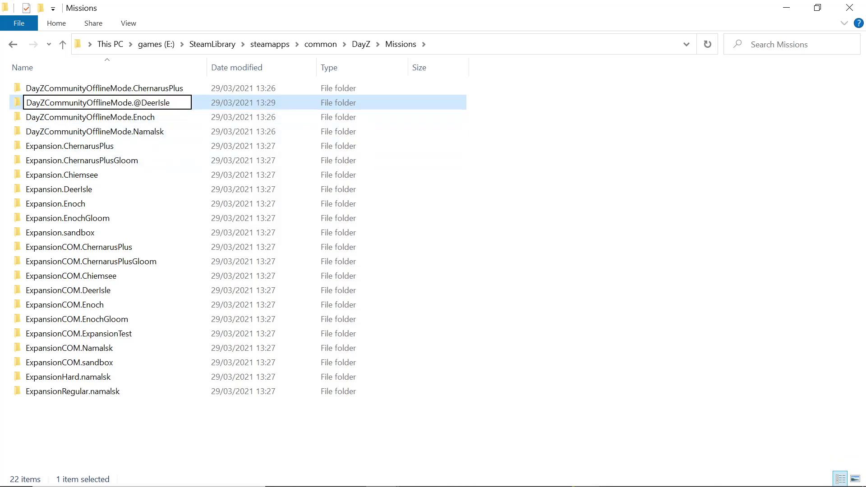
pyautogui.press('BackSpace')
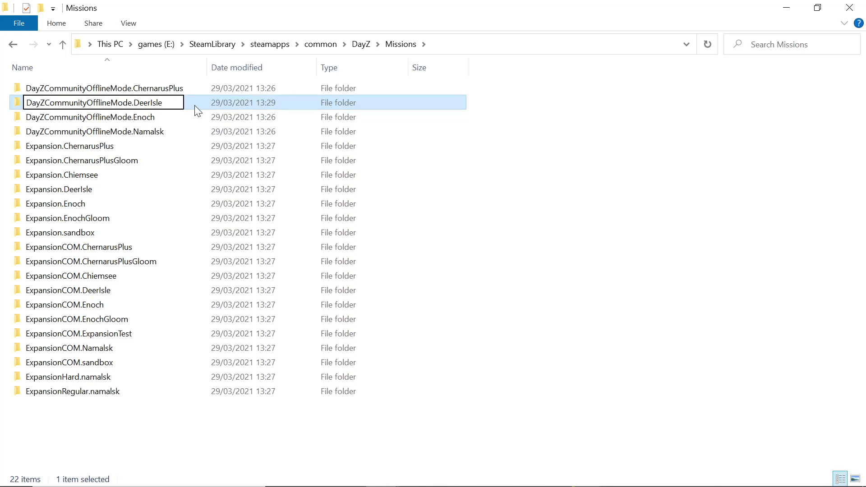
pyautogui.click(519, 106)
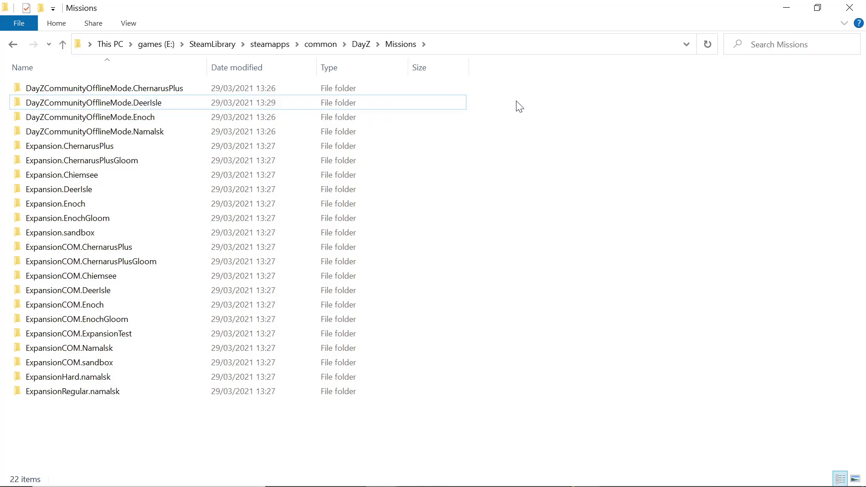
# Step: Open DayZCommunityOfflineMode.bat from the DayZCommunityOfflineMode.DeerIsle folder in Notepad++
pyautogui.doubleClick(68, 108)
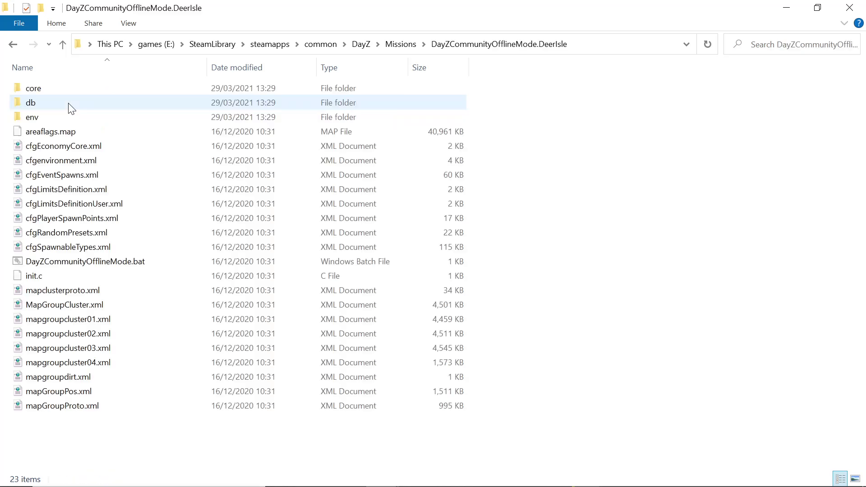
pyautogui.click(74, 261)
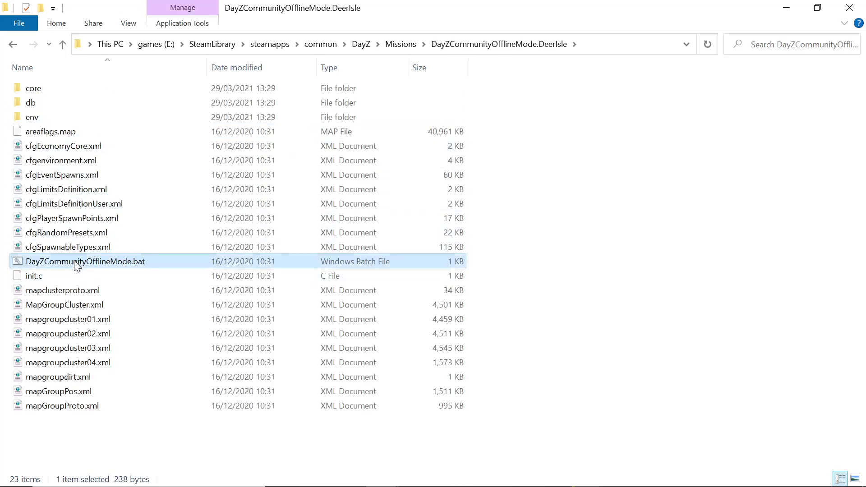
pyautogui.rightClick(74, 261)
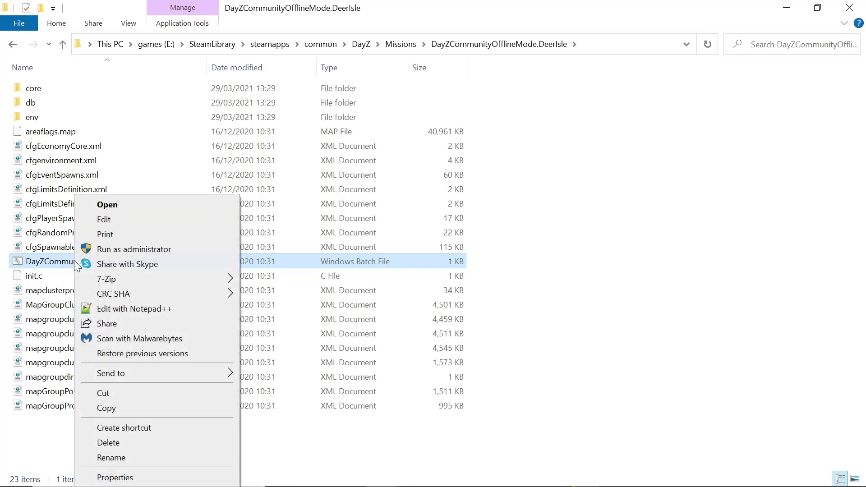
pyautogui.click(116, 310)
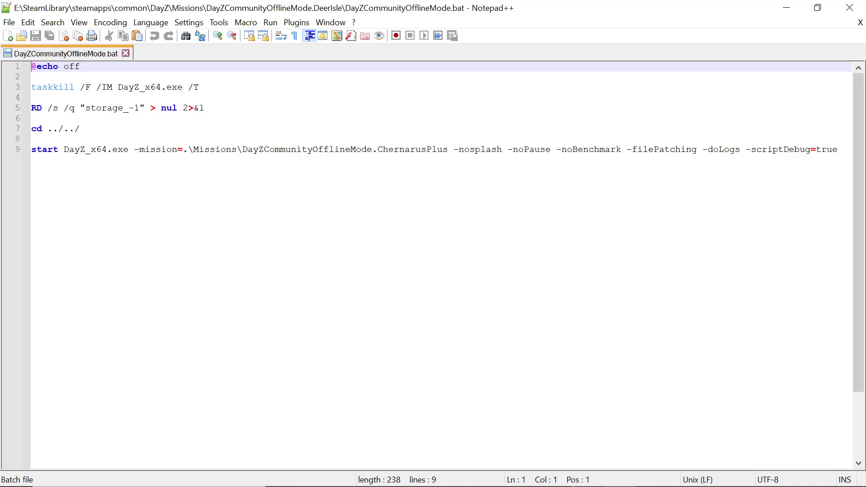
# Step: Replace ChernarusPlus with DeerIsle in the mission path of the start line, using the copied name without its @
pyautogui.click(448, 150)
pyautogui.hotkey('shift', 'Left')
pyautogui.hotkey('shift', 'End')
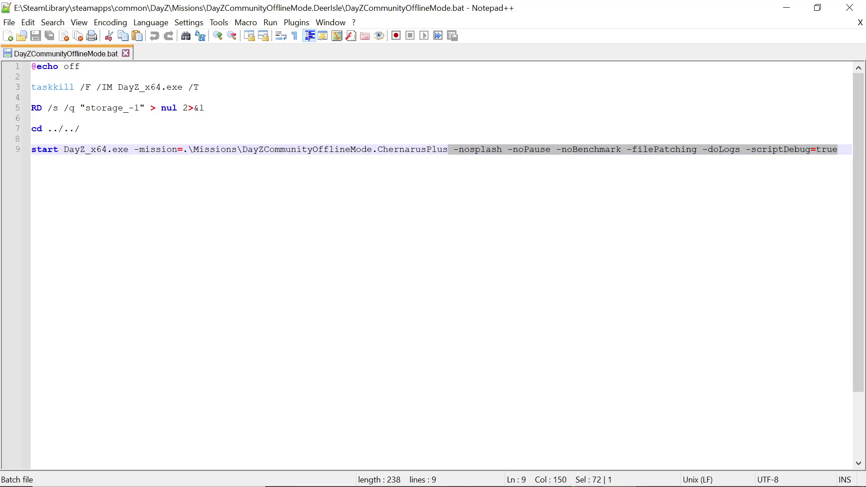
pyautogui.doubleClick(382, 150)
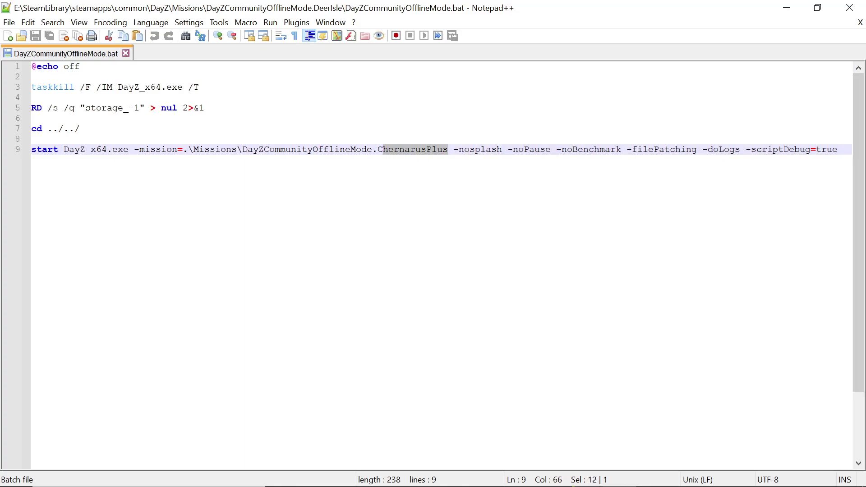
pyautogui.rightClick(385, 151)
pyautogui.click(415, 188)
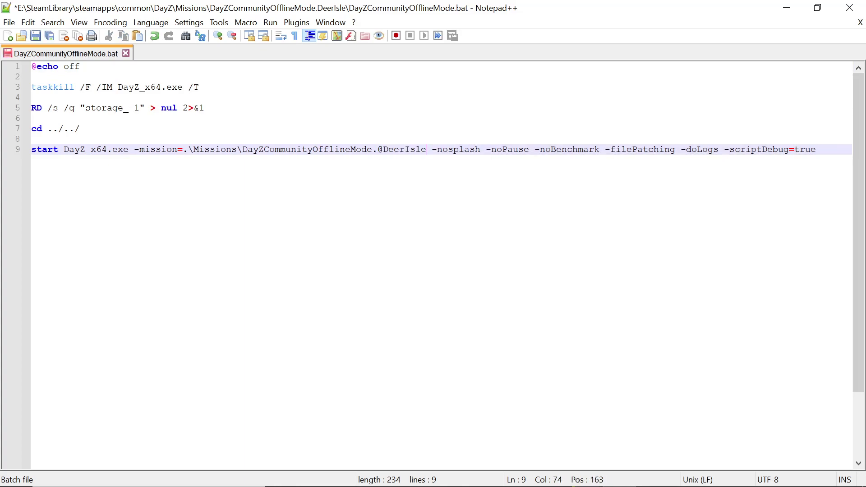
pyautogui.click(383, 149)
pyautogui.press('BackSpace')
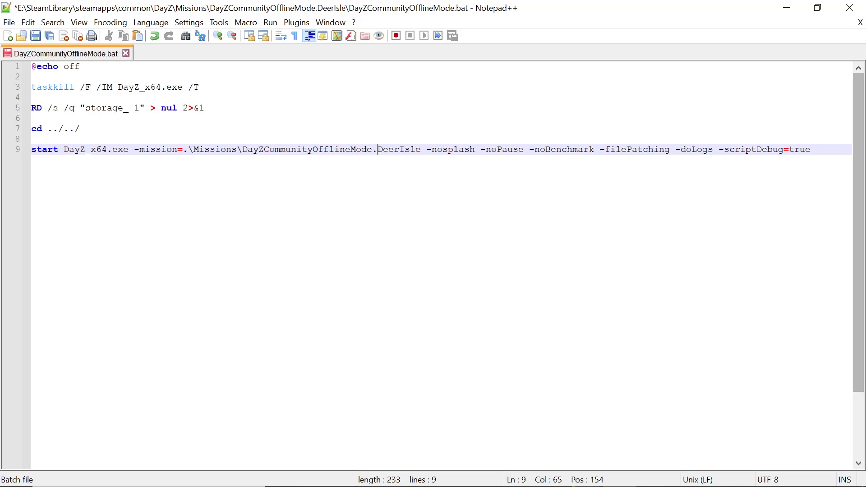
# Step: Append a space and "-mod= with its opening quotation mark to the end of the start line
pyautogui.click(810, 149)
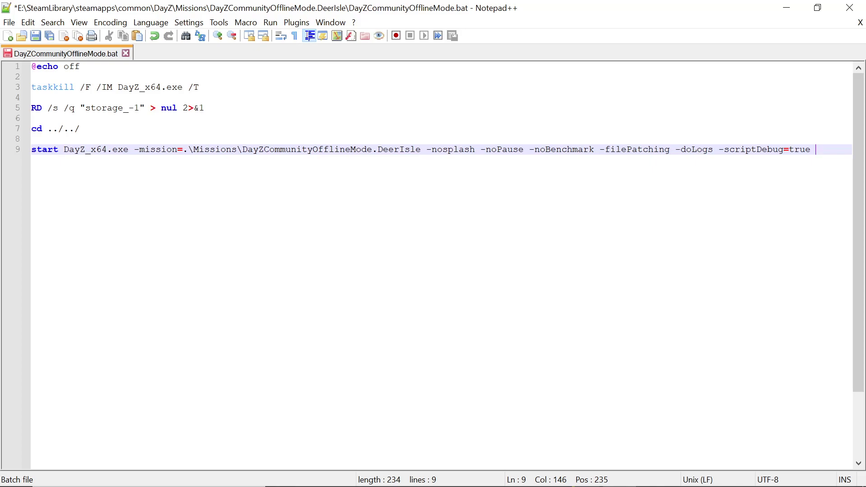
pyautogui.write('"-mod')
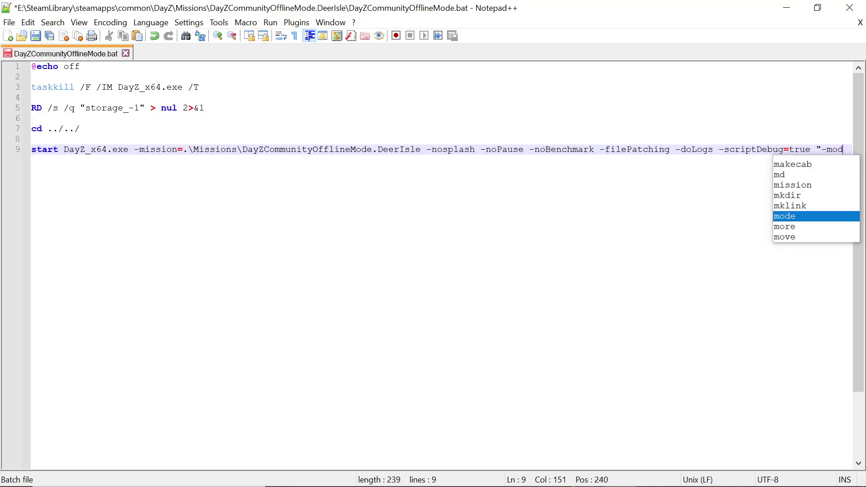
pyautogui.write('+')
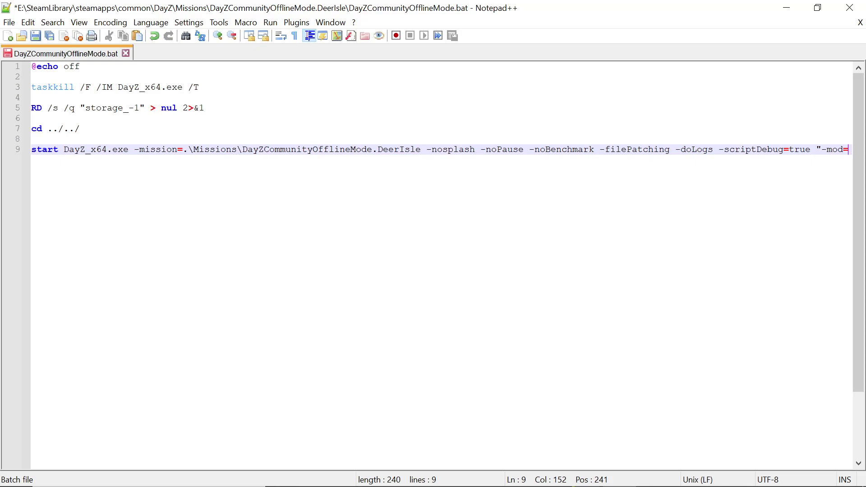
pyautogui.write('!')
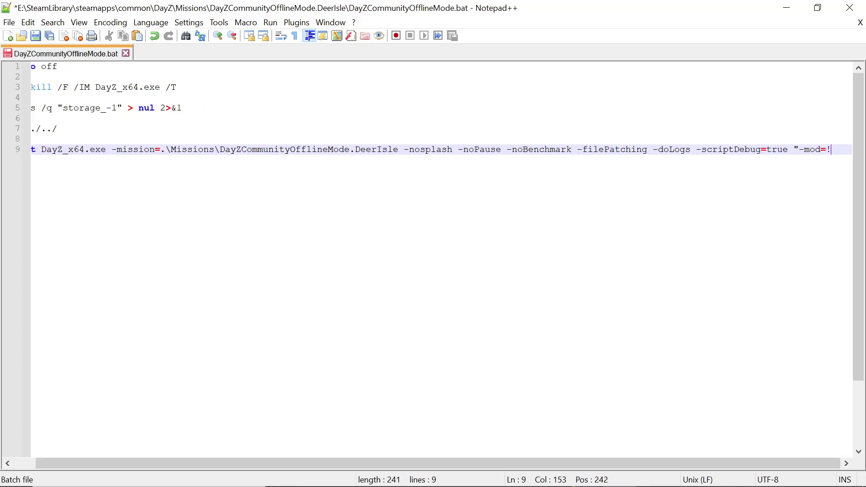
pyautogui.press('BackSpace')
# Step: Go back to the DayZ folder and copy the !Workshop folder's name as text, leaving the name unchanged
pyautogui.click(788, 6)
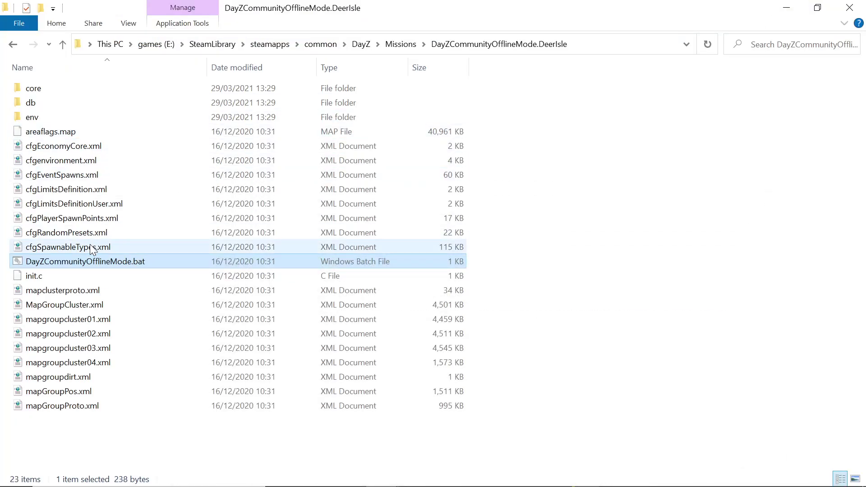
pyautogui.hotkey('alt', 'Left')
pyautogui.hotkey('alt', 'Left')
pyautogui.click(53, 104)
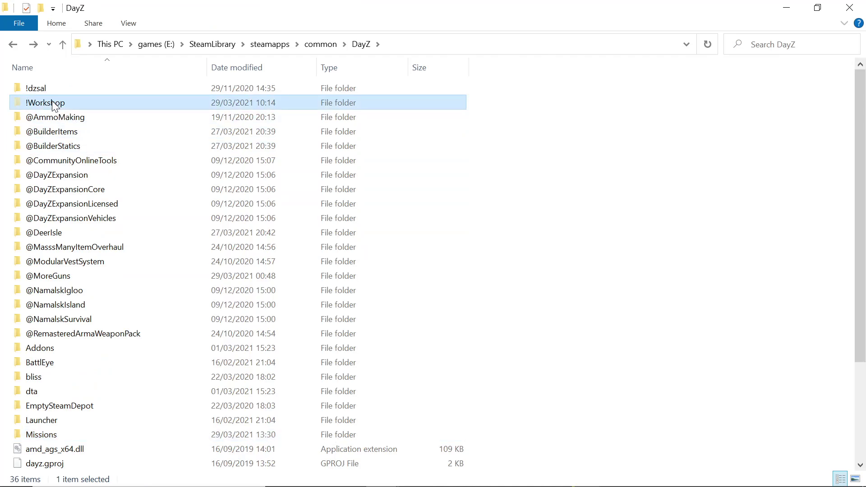
pyautogui.press('F2')
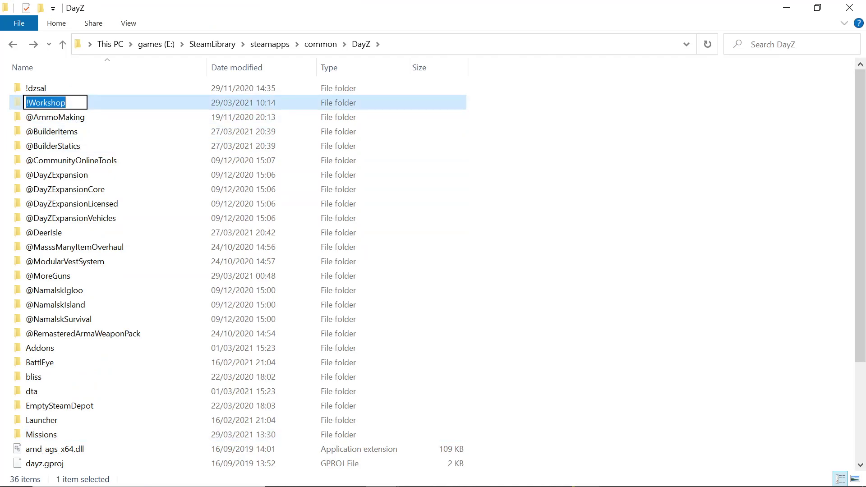
pyautogui.rightClick(50, 102)
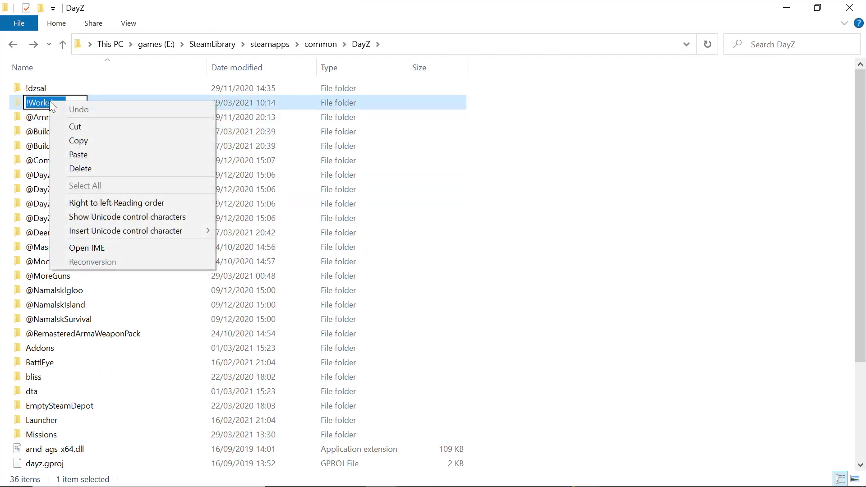
pyautogui.click(80, 143)
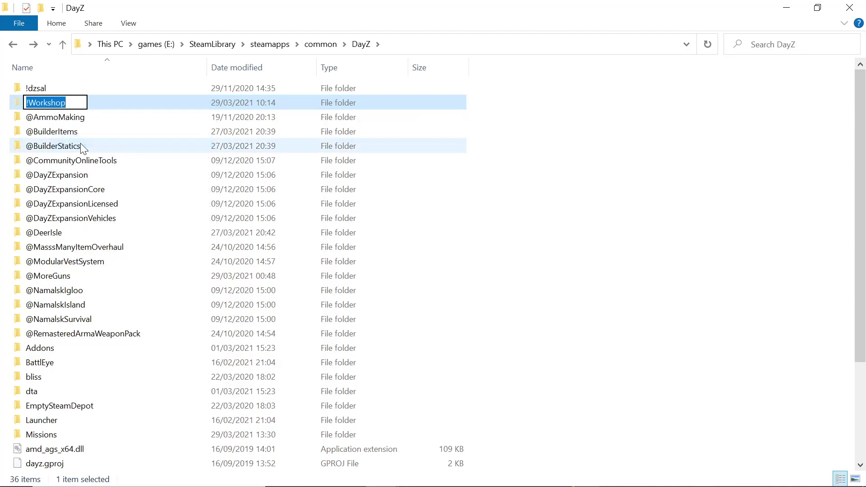
# Step: Return to the batch file in Notepad++ and insert the copied !Workshop name after -mod=, followed by a backslash
pyautogui.click(787, 5)
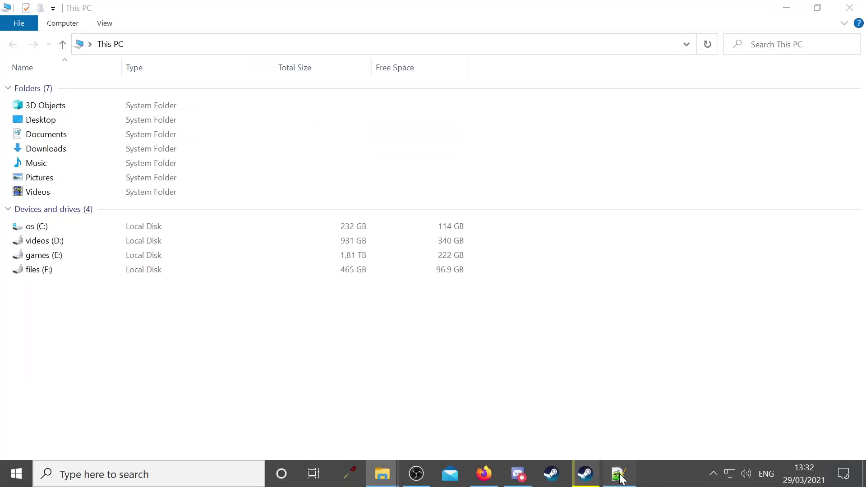
pyautogui.click(618, 474)
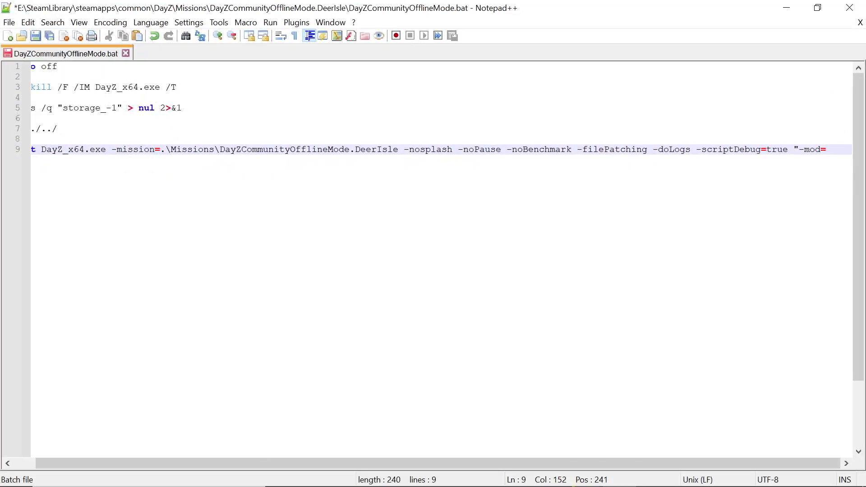
pyautogui.rightClick(830, 148)
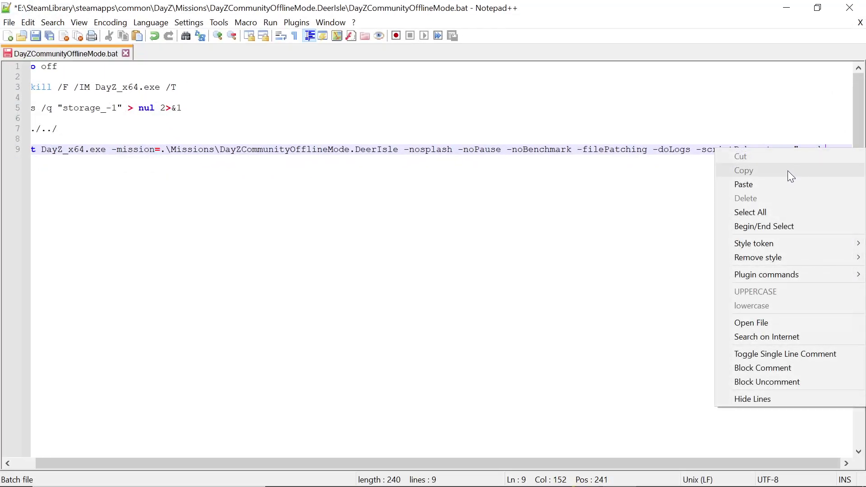
pyautogui.click(756, 183)
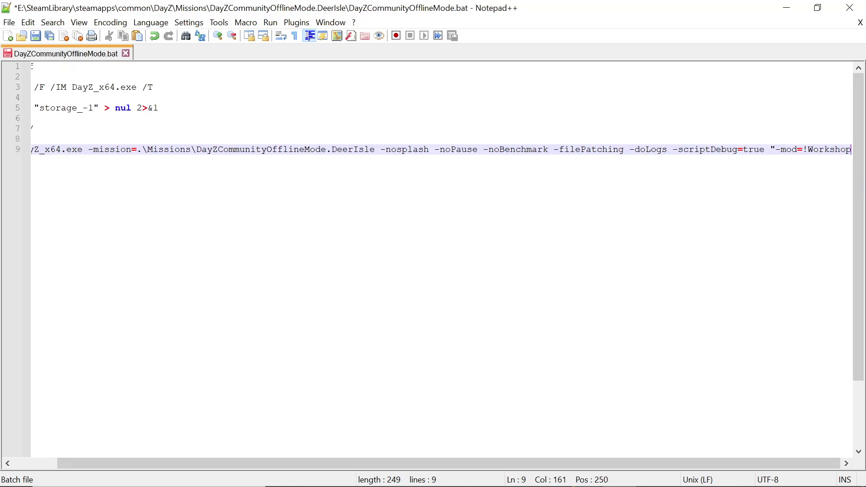
pyautogui.write('\\')
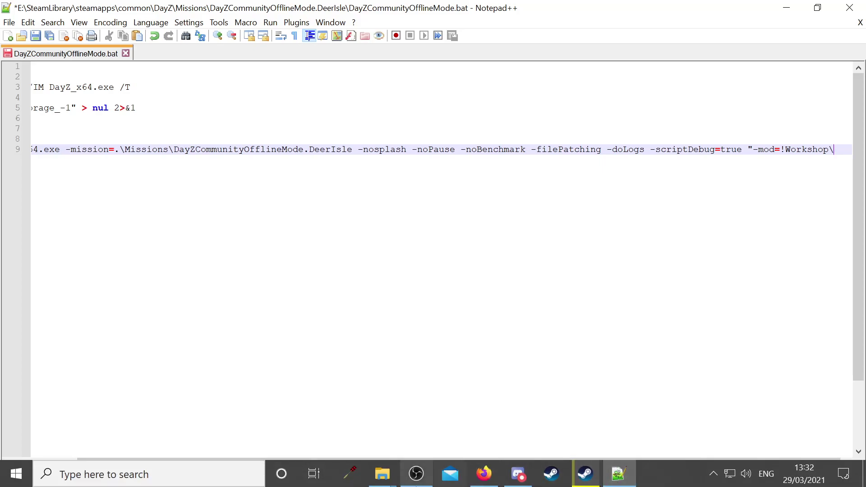
pyautogui.click(382, 474)
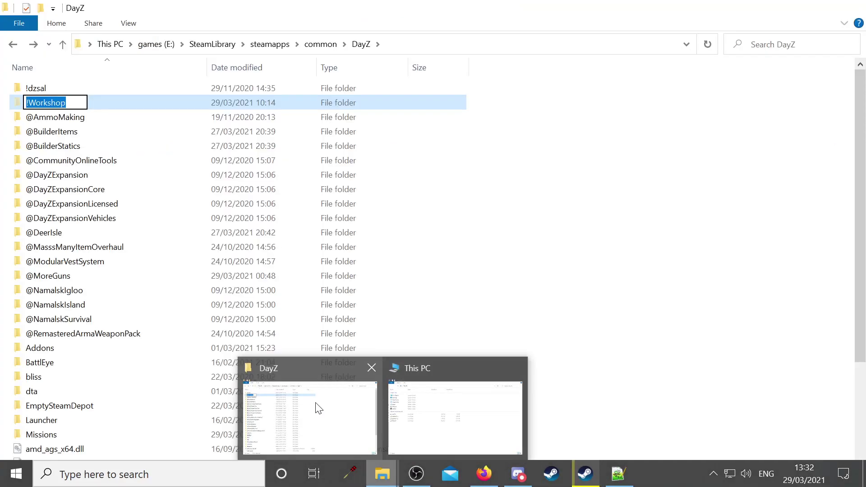
pyautogui.click(317, 406)
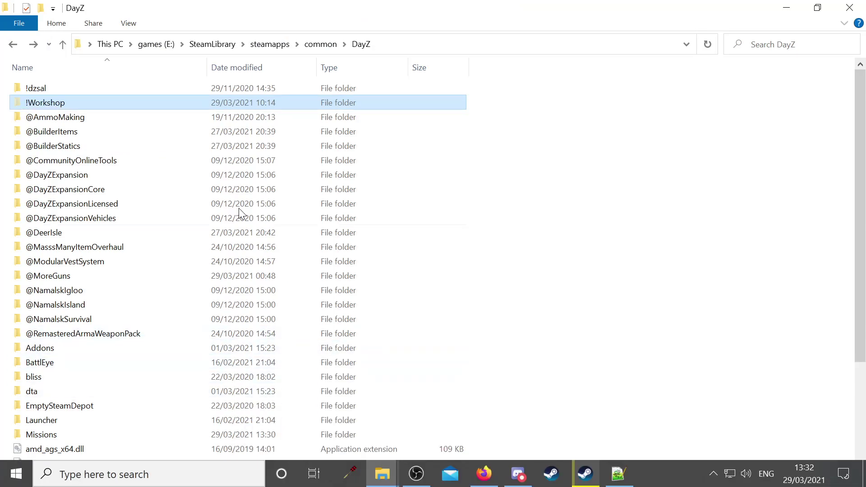
pyautogui.doubleClick(41, 104)
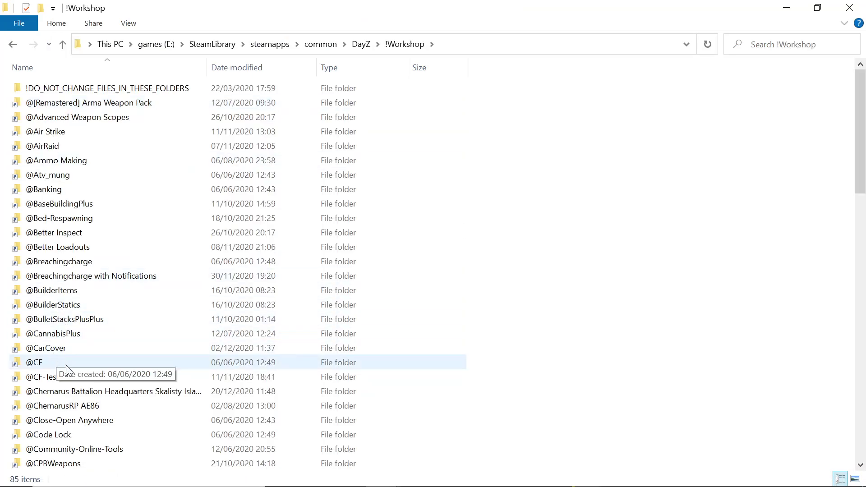
pyautogui.scroll(-5, 45, 379)
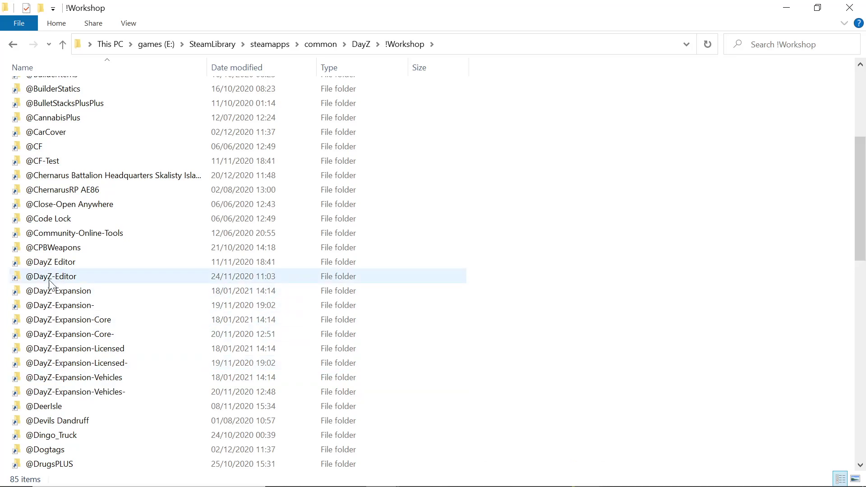
pyautogui.click(53, 410)
pyautogui.click(51, 407)
pyautogui.rightClick(51, 407)
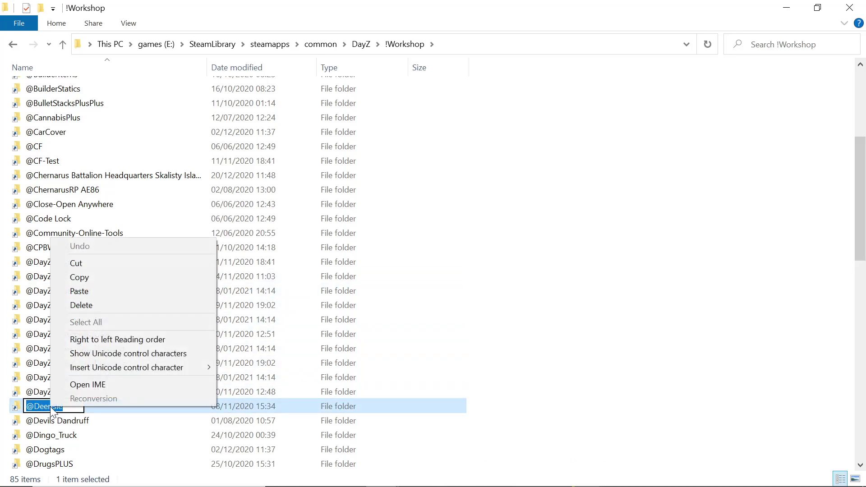
pyautogui.click(89, 277)
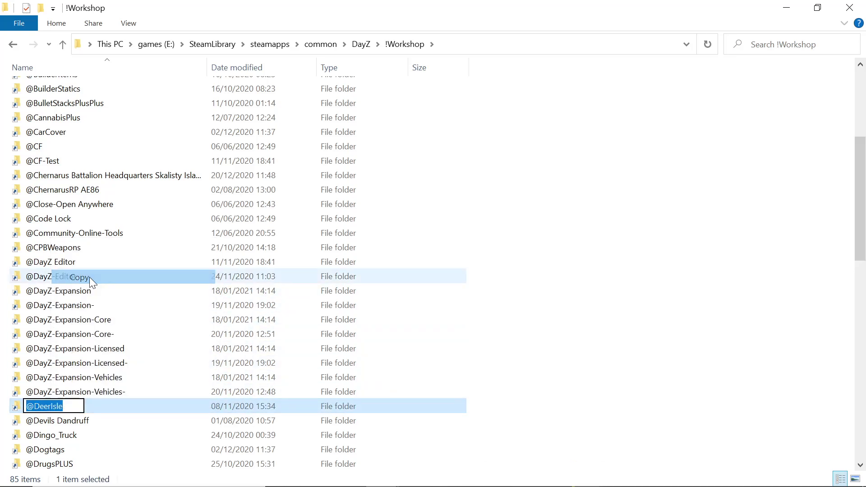
pyautogui.click(787, 8)
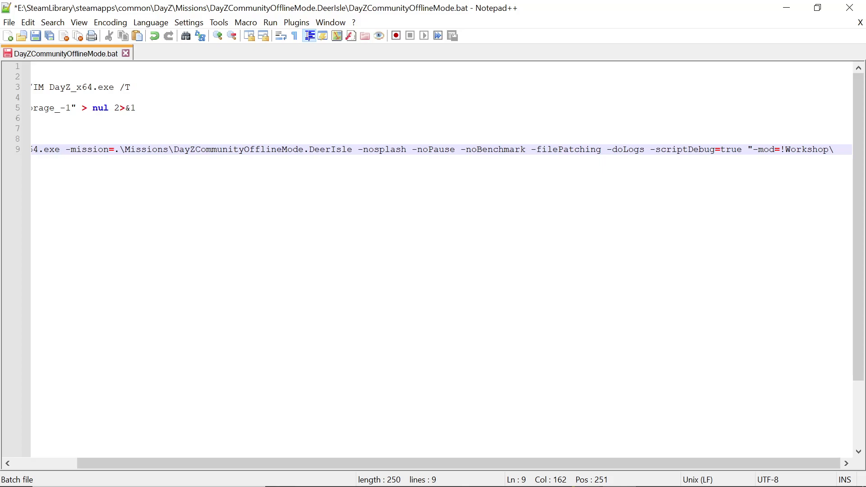
pyautogui.rightClick(837, 152)
pyautogui.click(747, 186)
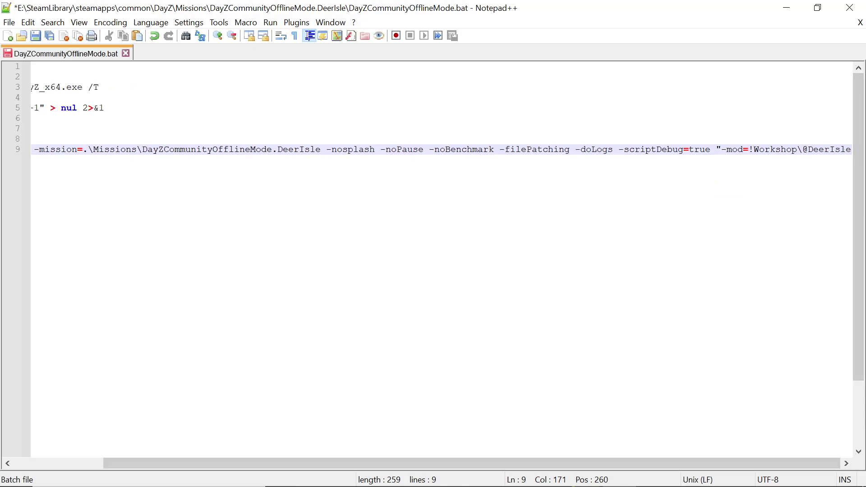
pyautogui.write(';')
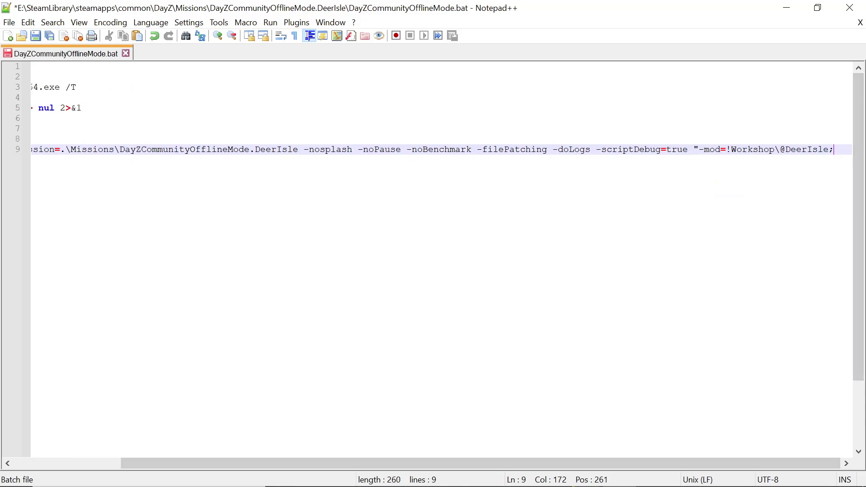
pyautogui.write('"')
pyautogui.click(726, 150)
pyautogui.hotkey('shift', 'Right')
pyautogui.hotkey('shift', 'Right')
pyautogui.hotkey('shift', 'Right')
pyautogui.hotkey('shift', 'Right')
pyautogui.hotkey('shift', 'Right')
pyautogui.hotkey('shift', 'Right')
pyautogui.hotkey('shift', 'Right')
pyautogui.hotkey('shift', 'Right')
pyautogui.hotkey('shift', 'Right')
pyautogui.hotkey('shift', 'Right')
pyautogui.hotkey('shift', 'Right')
pyautogui.hotkey('shift', 'Right')
pyautogui.hotkey('shift', 'Right')
pyautogui.hotkey('shift', 'Right')
pyautogui.hotkey('shift', 'Right')
pyautogui.hotkey('shift', 'Right')
pyautogui.hotkey('shift', 'Right')
pyautogui.hotkey('shift', 'Right')
pyautogui.hotkey('shift', 'Right')
pyautogui.hotkey('shift', 'Right')
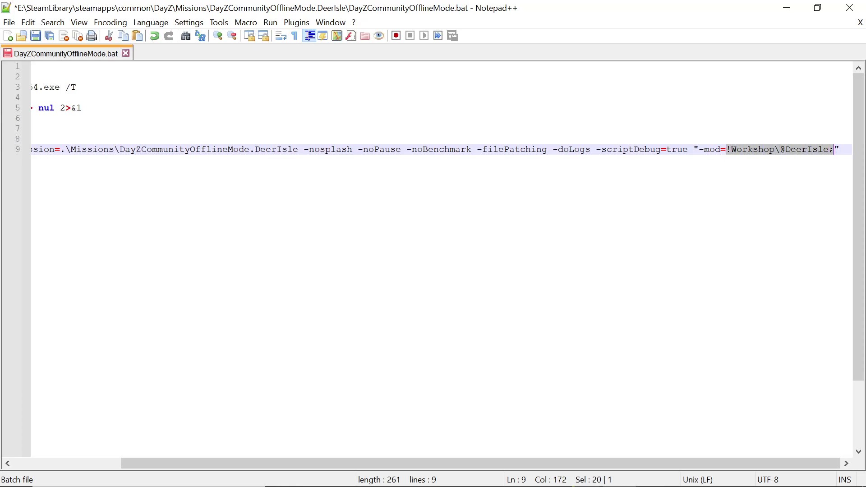
pyautogui.rightClick(765, 145)
pyautogui.click(761, 164)
pyautogui.press('Right')
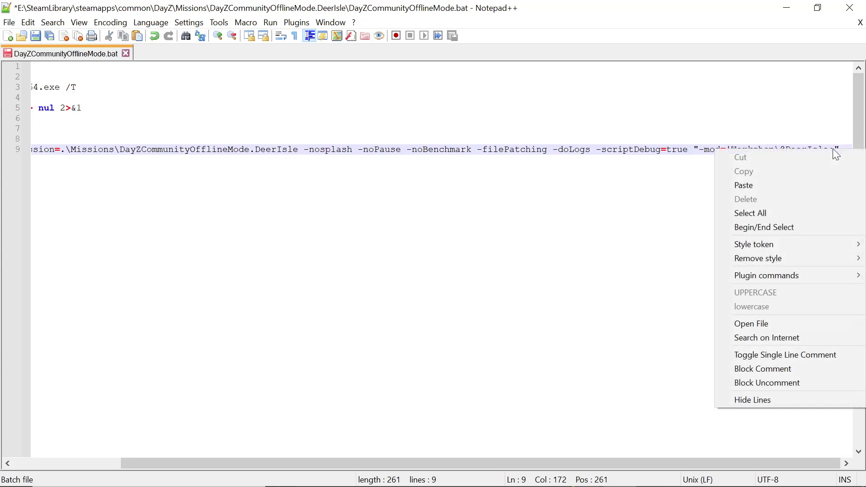
pyautogui.click(767, 185)
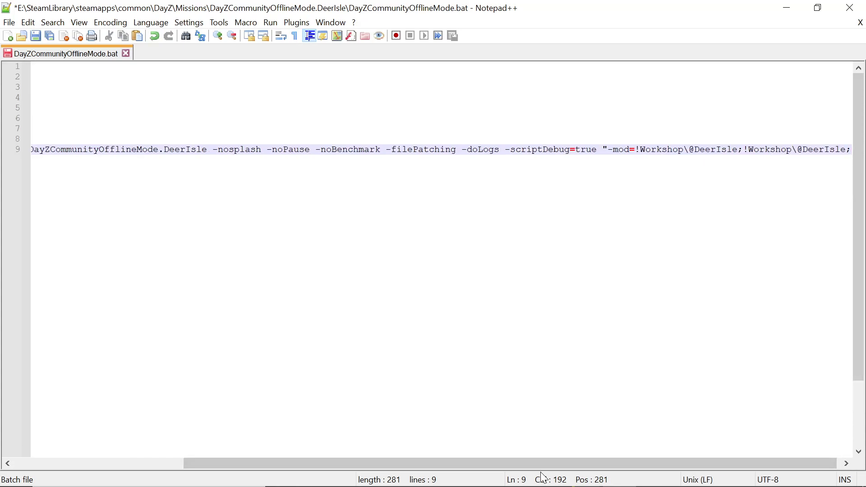
pyautogui.moveTo(550, 462); pyautogui.dragTo(555, 462)
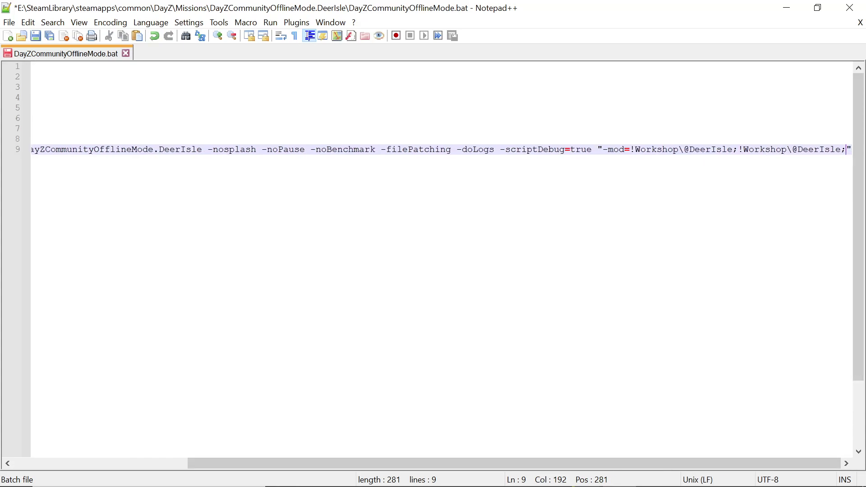
pyautogui.rightClick(824, 152)
pyautogui.click(765, 189)
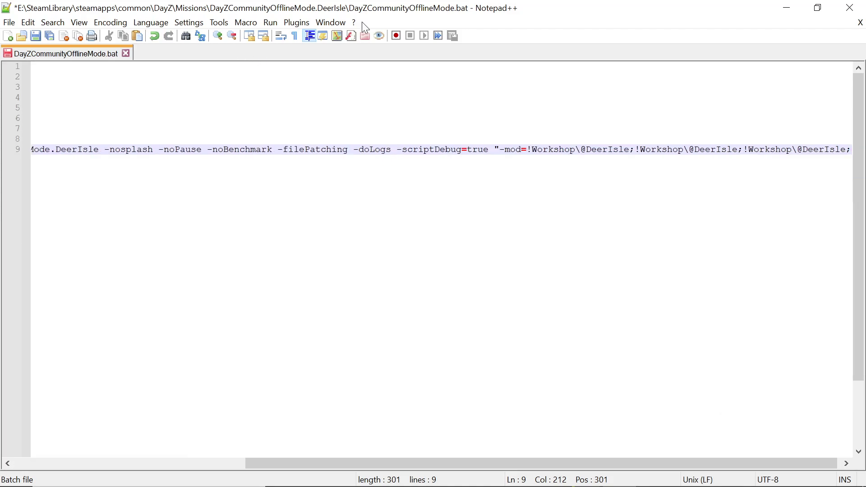
# Step: Switch to the !Workshop folder window and copy the @[Remastered] Arma Weapon Pack folder's name as text, without renaming it
pyautogui.click(786, 7)
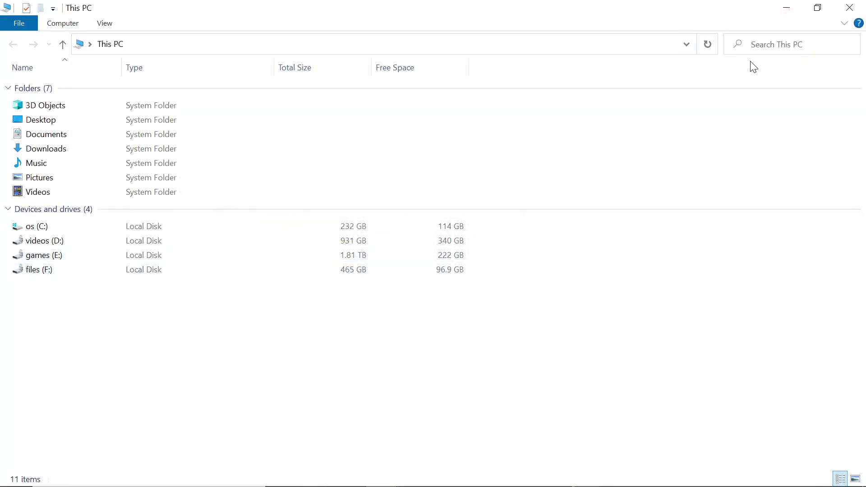
pyautogui.click(850, 8)
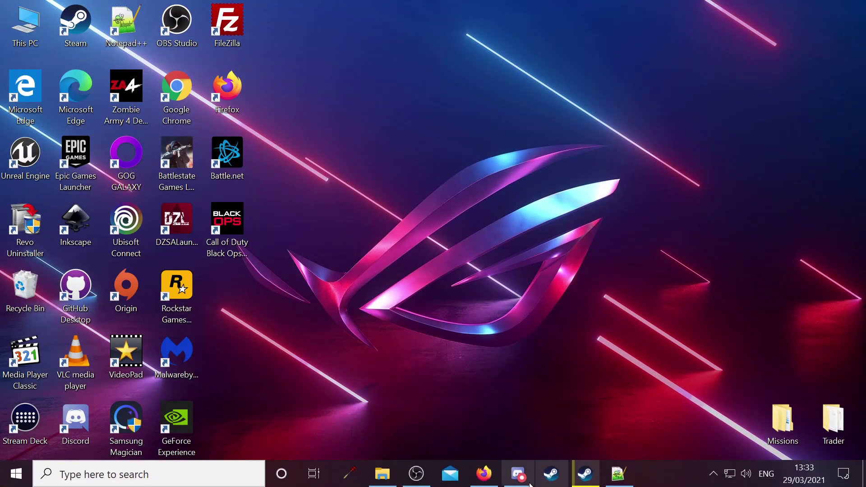
pyautogui.click(382, 475)
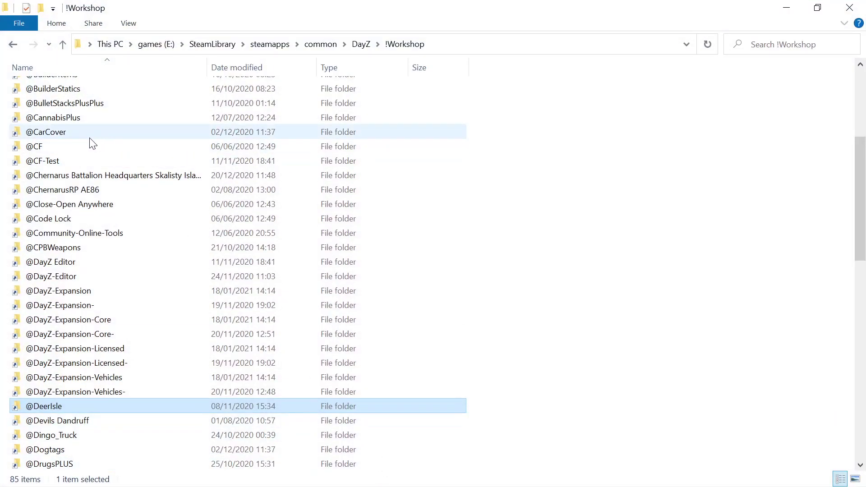
pyautogui.scroll(5, 97, 263)
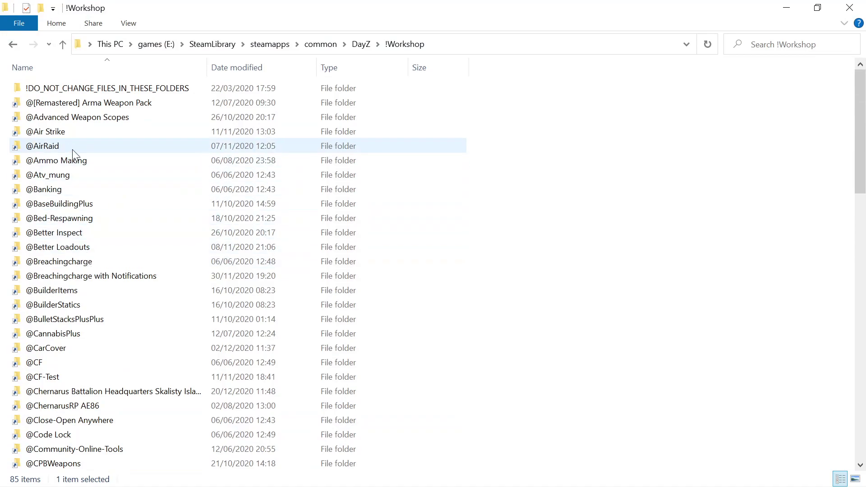
pyautogui.click(55, 104)
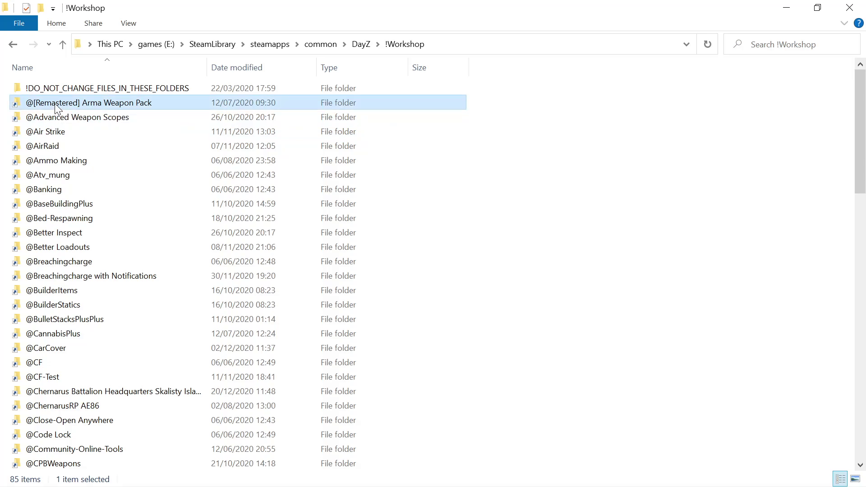
pyautogui.rightClick(55, 104)
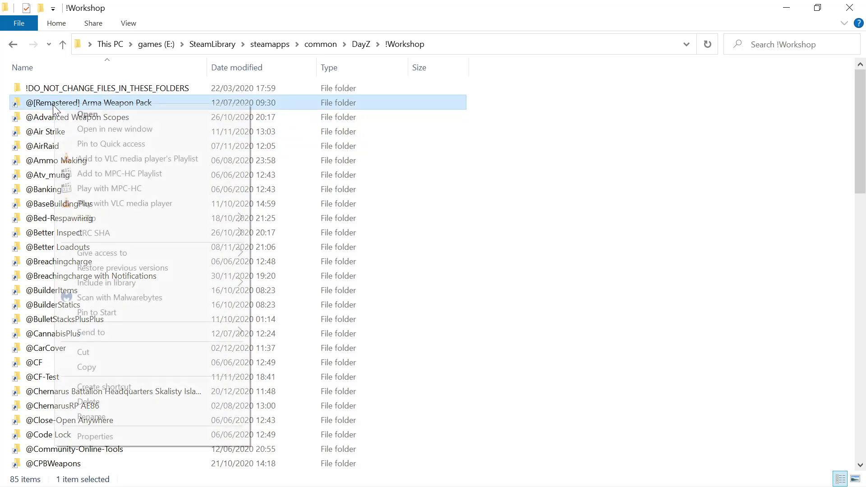
pyautogui.click(598, 128)
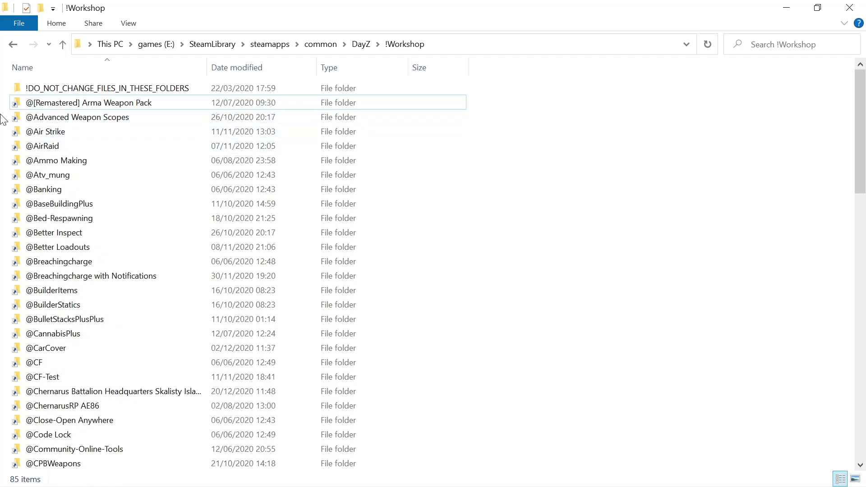
pyautogui.click(45, 101)
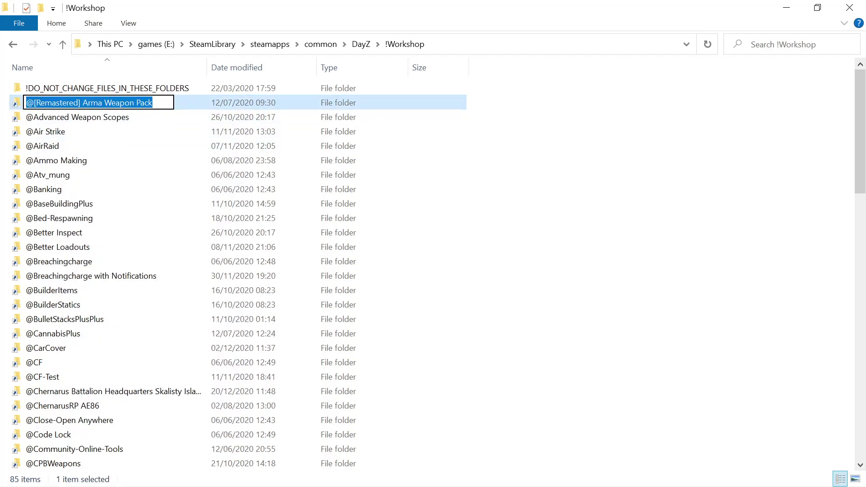
pyautogui.rightClick(45, 101)
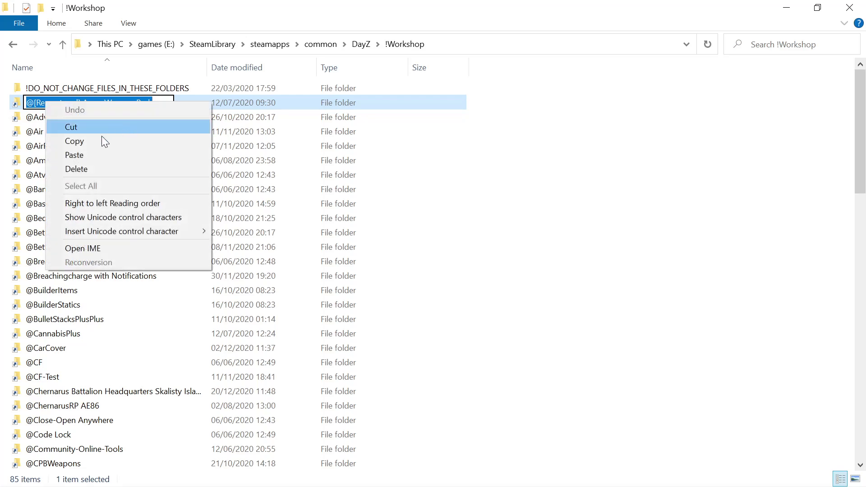
pyautogui.click(85, 141)
pyautogui.click(673, 237)
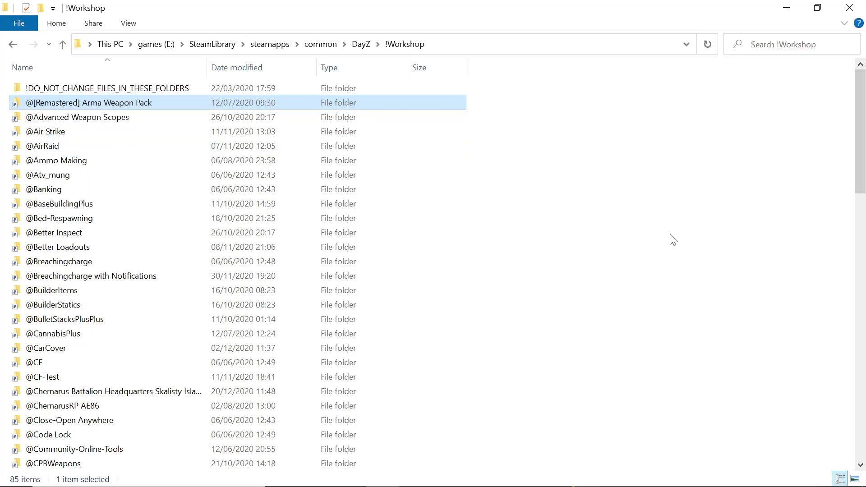
pyautogui.click(789, 6)
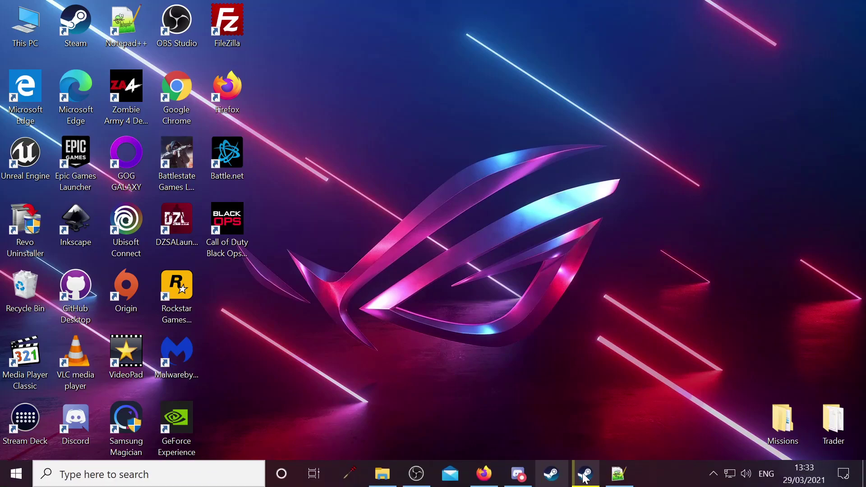
pyautogui.click(615, 479)
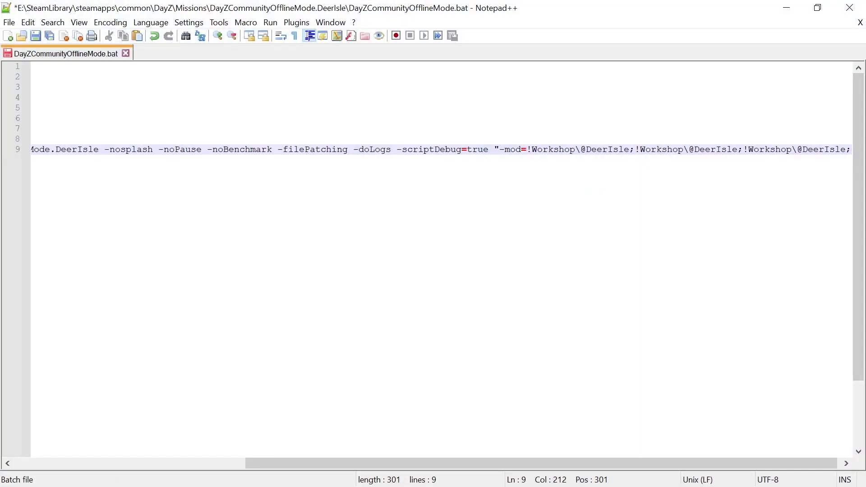
pyautogui.click(744, 149)
pyautogui.moveTo(689, 149); pyautogui.dragTo(737, 150)
pyautogui.rightClick(720, 151)
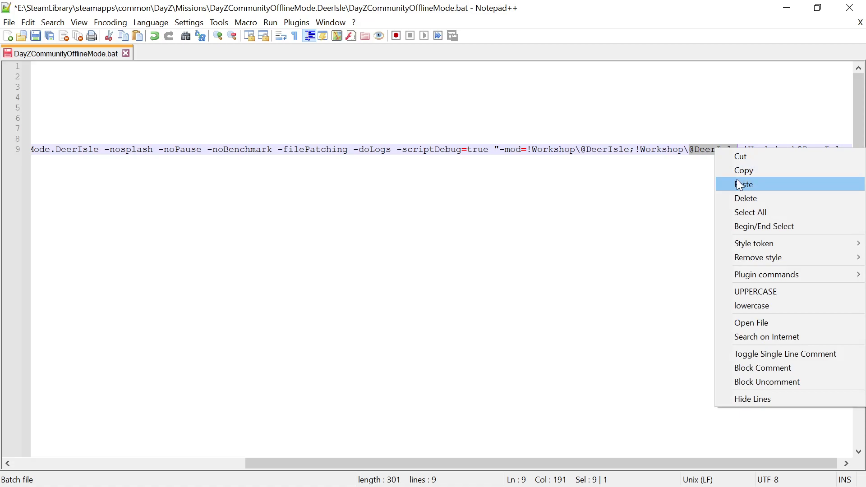
pyautogui.click(740, 184)
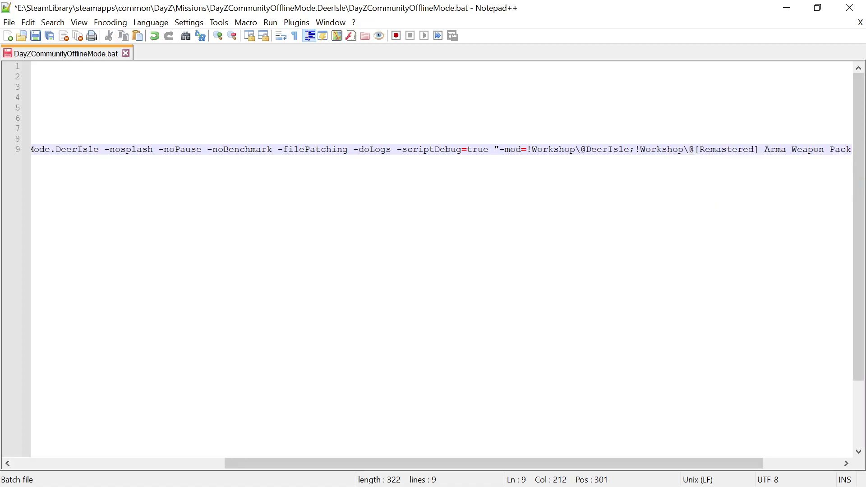
pyautogui.moveTo(638, 465); pyautogui.dragTo(761, 456)
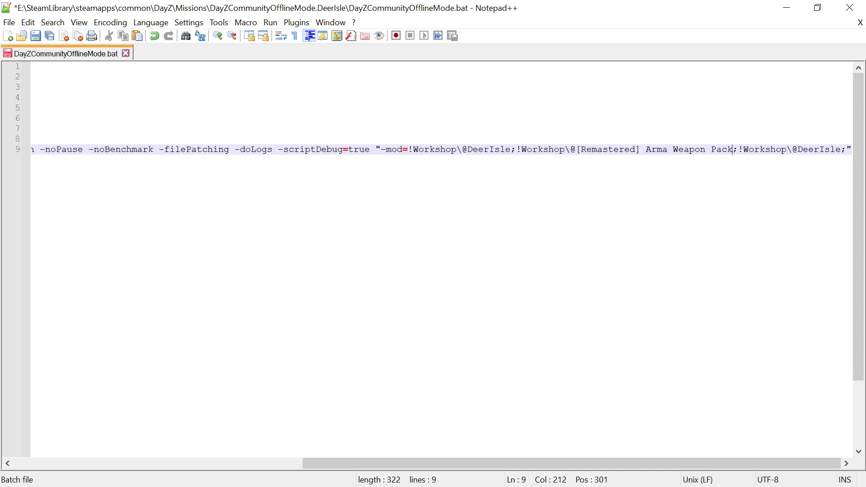
pyautogui.click(787, 7)
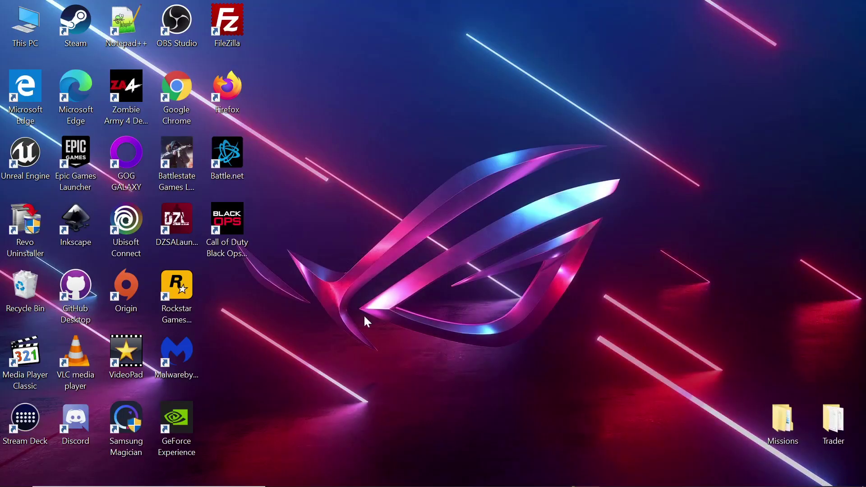
pyautogui.click(383, 475)
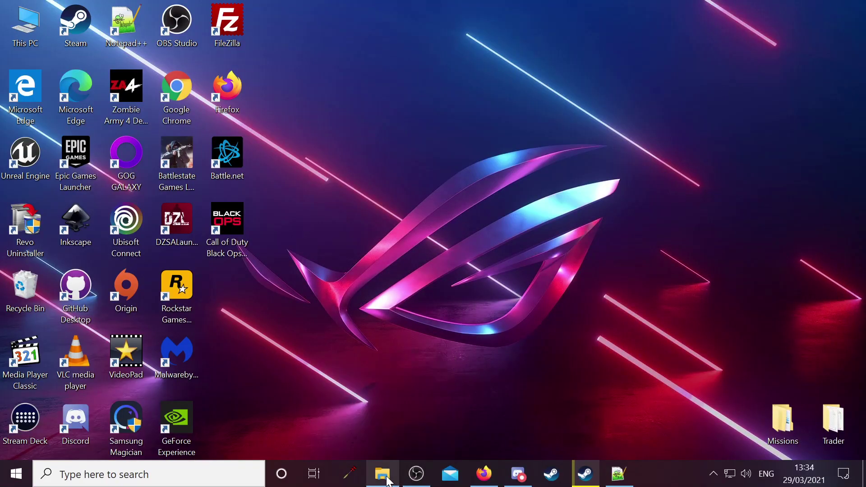
pyautogui.scroll(-2, 42, 156)
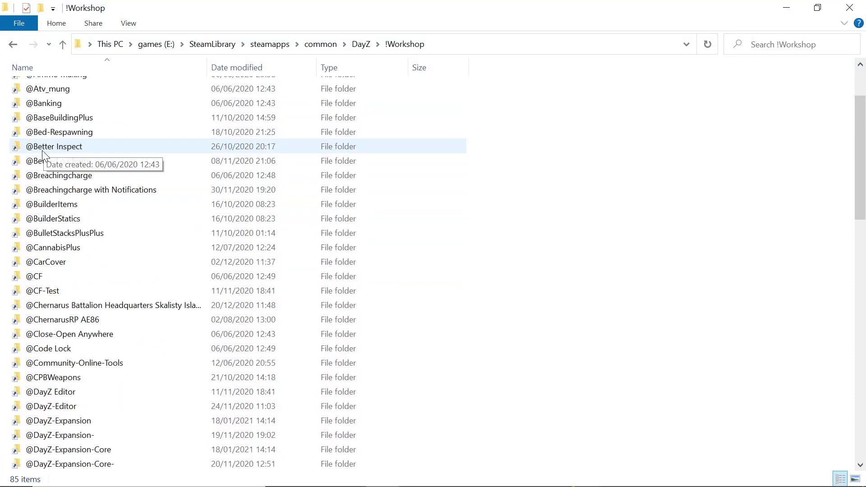
pyautogui.scroll(-3, 47, 304)
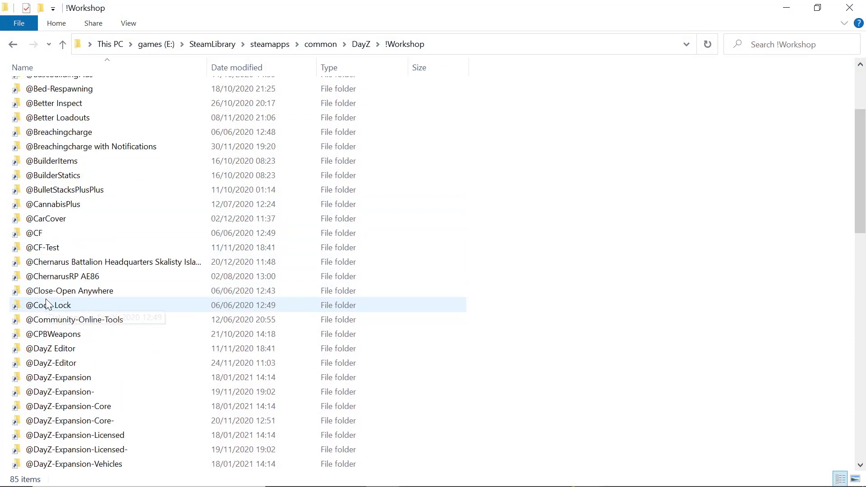
pyautogui.click(43, 252)
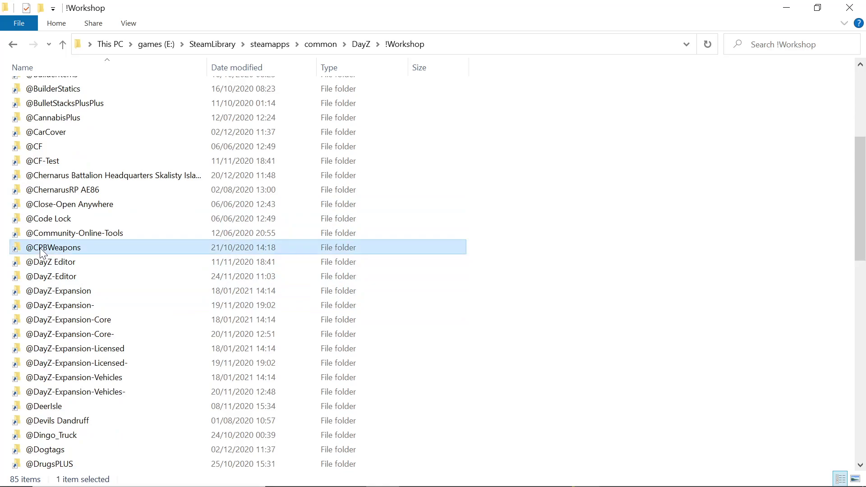
pyautogui.click(42, 252)
pyautogui.rightClick(40, 248)
pyautogui.click(68, 288)
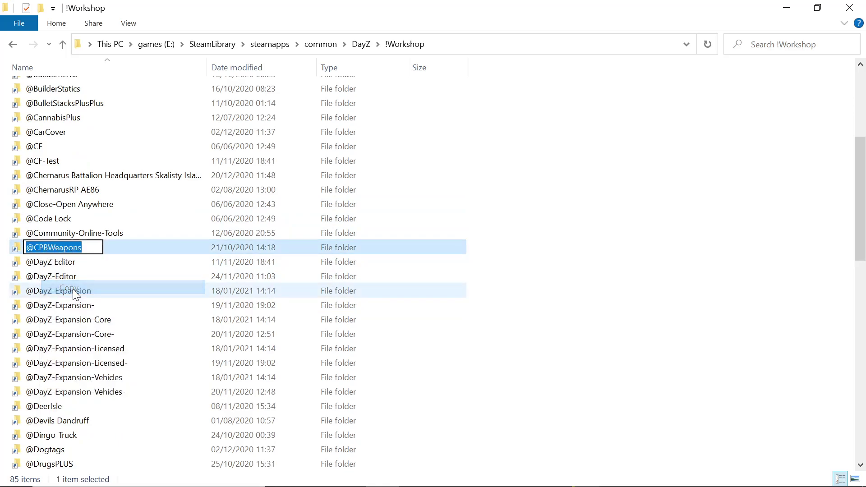
pyautogui.click(786, 8)
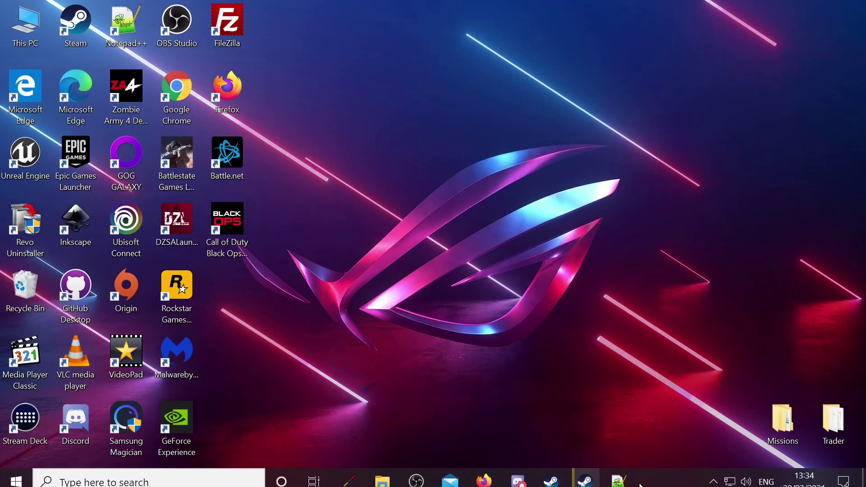
pyautogui.click(620, 477)
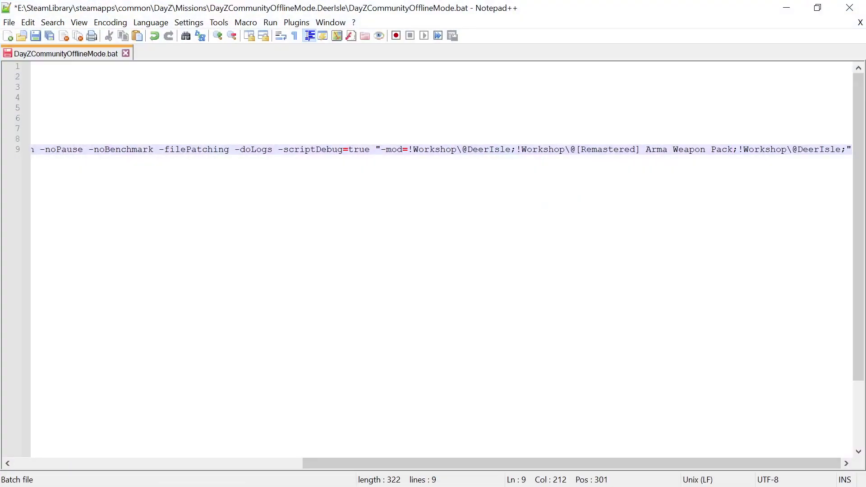
pyautogui.moveTo(793, 150); pyautogui.dragTo(844, 152)
pyautogui.rightClick(815, 147)
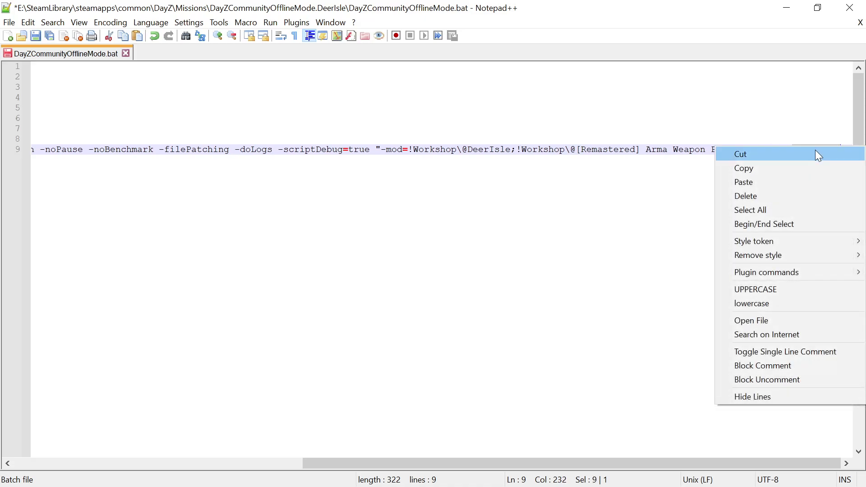
pyautogui.click(761, 181)
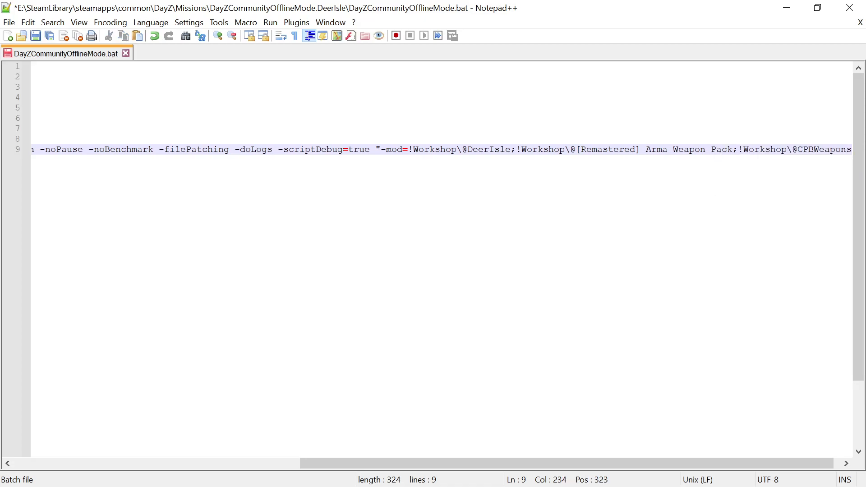
pyautogui.moveTo(628, 463); pyautogui.dragTo(757, 467)
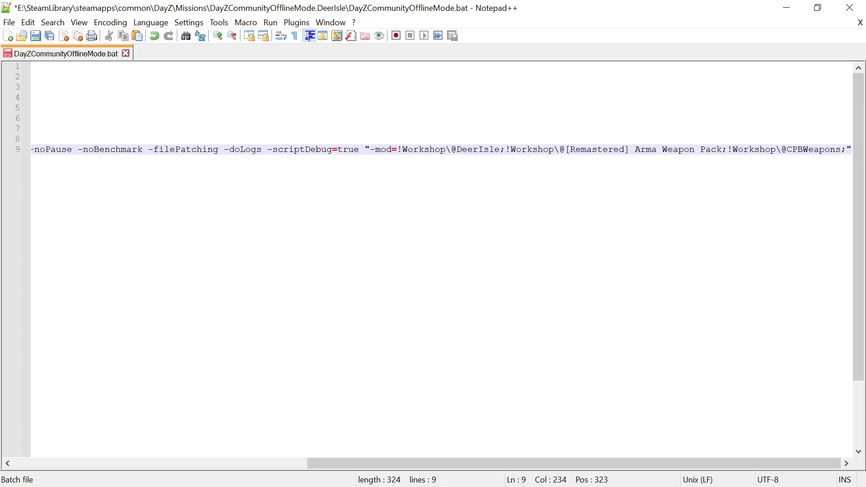
# Step: Close DayZCommunityOfflineMode.bat with its changes saved, and close the text editor
pyautogui.click(127, 53)
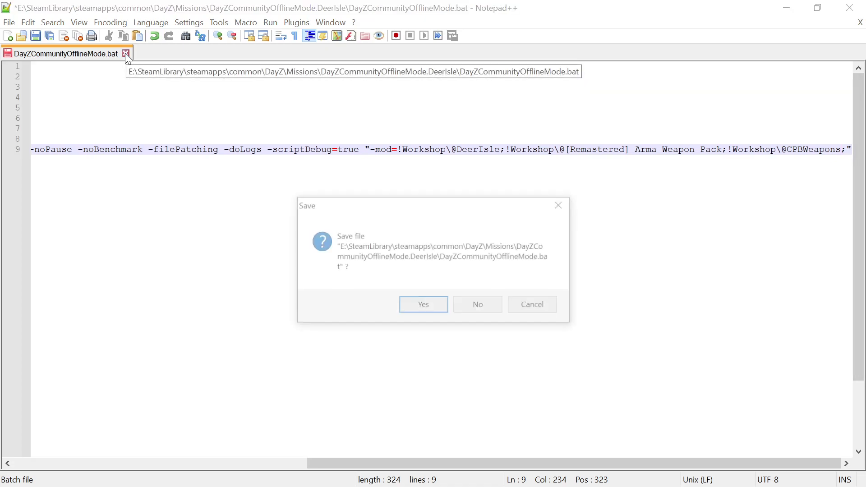
pyautogui.click(427, 308)
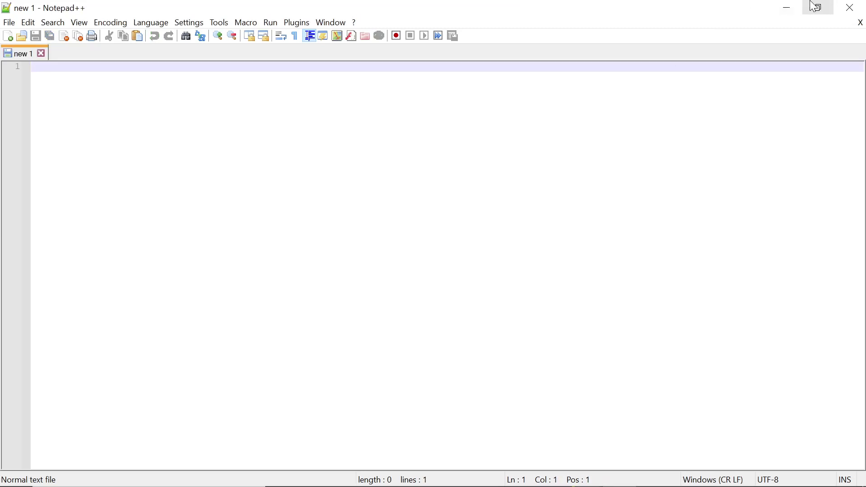
pyautogui.click(850, 7)
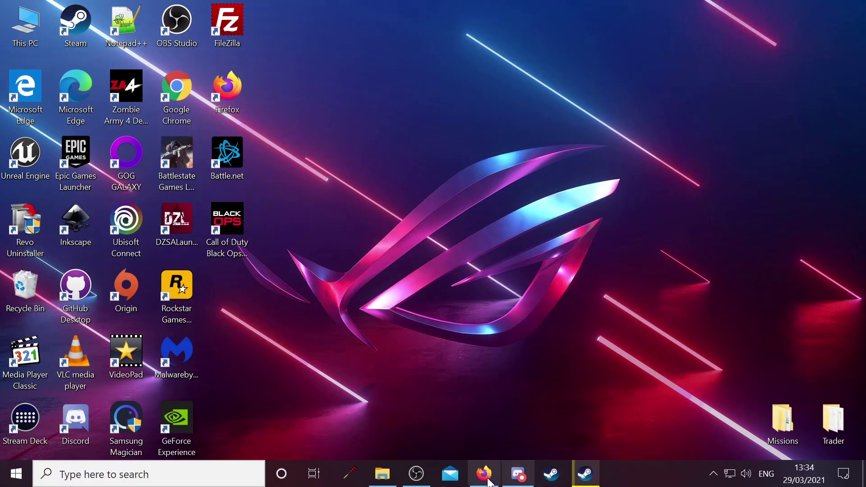
pyautogui.click(383, 477)
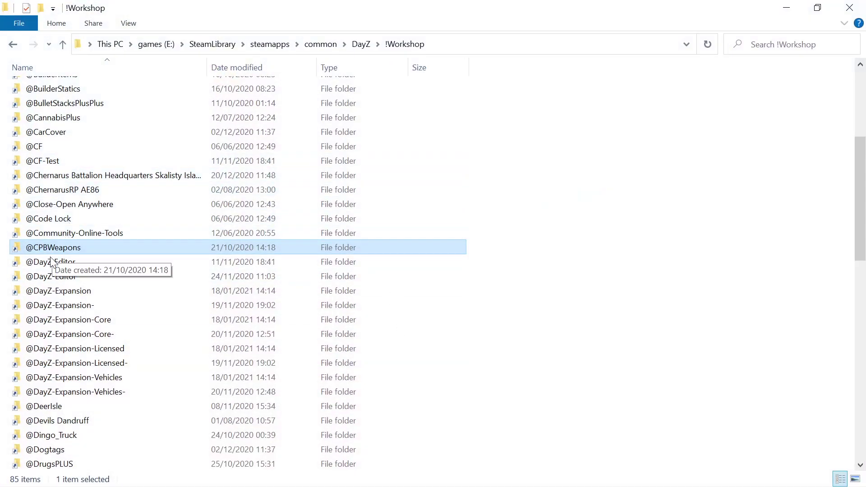
pyautogui.click(44, 407)
pyautogui.click(44, 407)
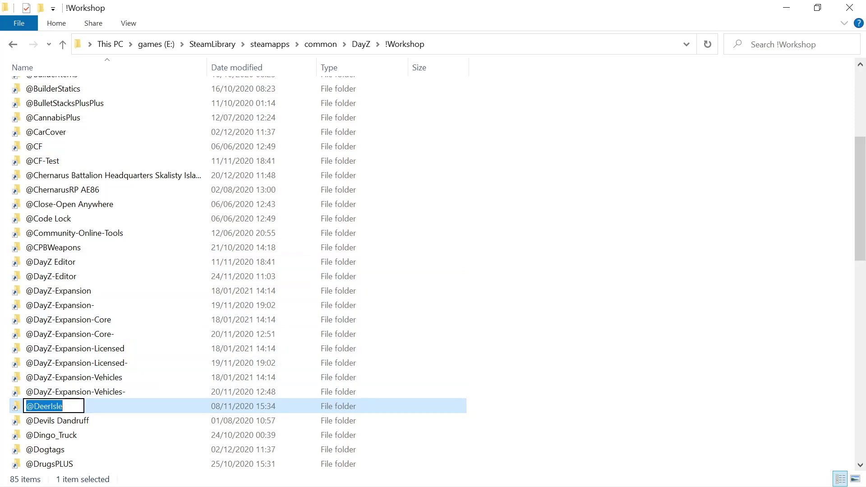
pyautogui.rightClick(43, 404)
pyautogui.click(78, 274)
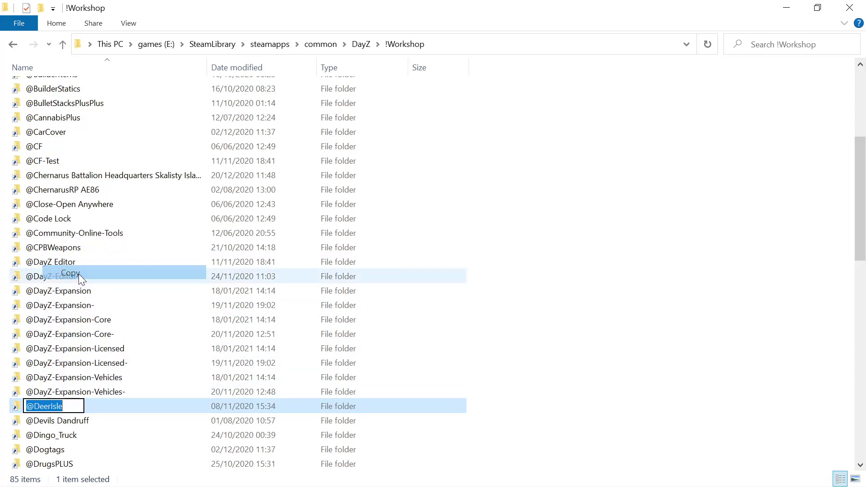
pyautogui.click(520, 384)
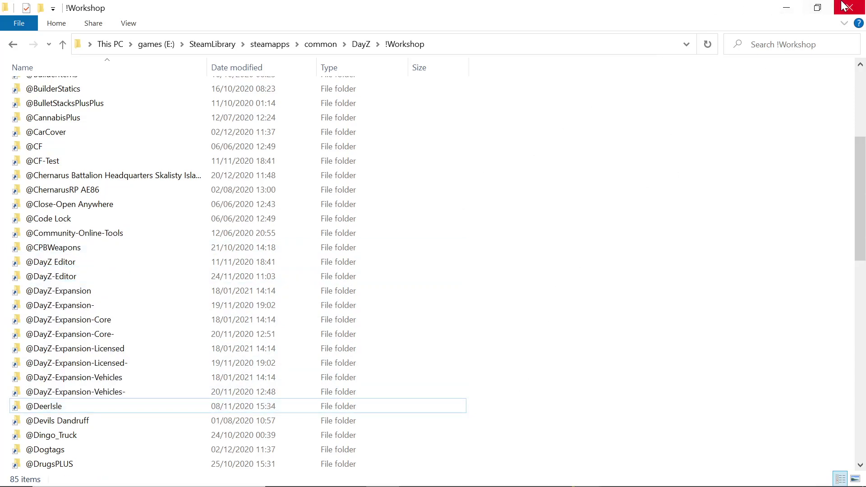
pyautogui.click(787, 9)
# Step: Go back from the !Workshop folder to the main DayZ folder
pyautogui.click(383, 474)
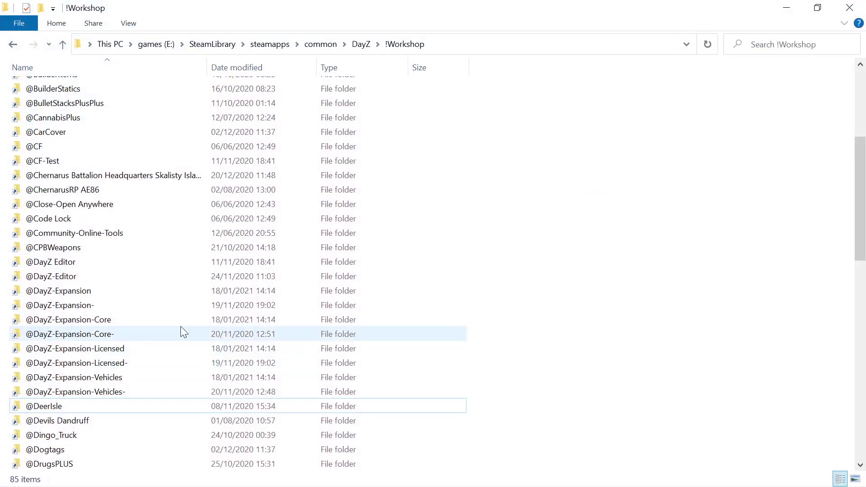
pyautogui.scroll(-4, 51, 384)
pyautogui.scroll(-5, 50, 383)
pyautogui.hotkey('alt', 'Left')
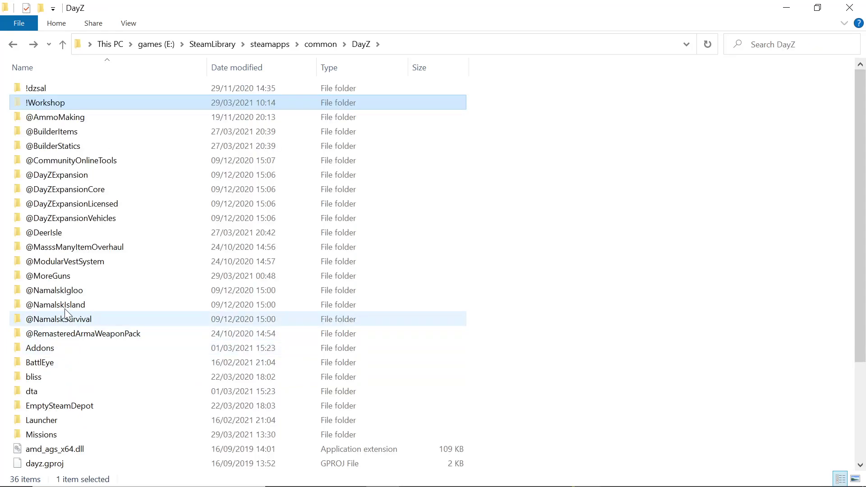
# Step: Open init.c from the DayZCommunityOfflineMode.DeerIsle folder inside Missions for editing in Notepad++
pyautogui.scroll(-3, 58, 319)
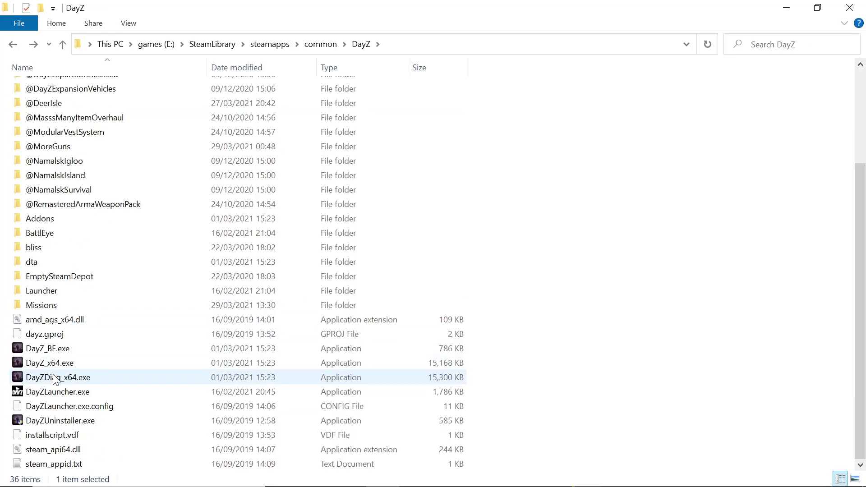
pyautogui.doubleClick(51, 307)
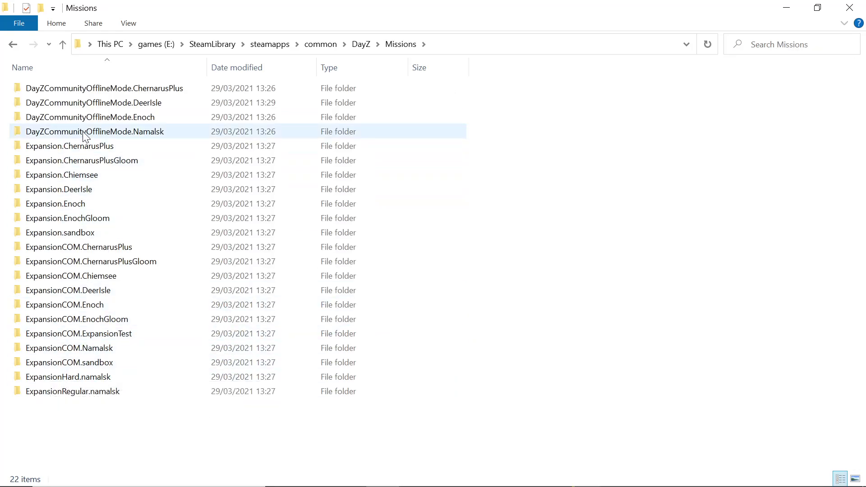
pyautogui.doubleClick(90, 106)
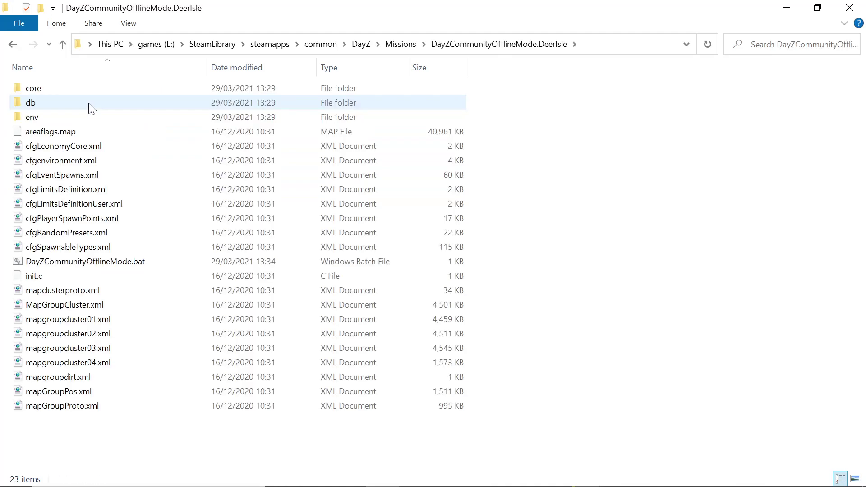
pyautogui.click(63, 277)
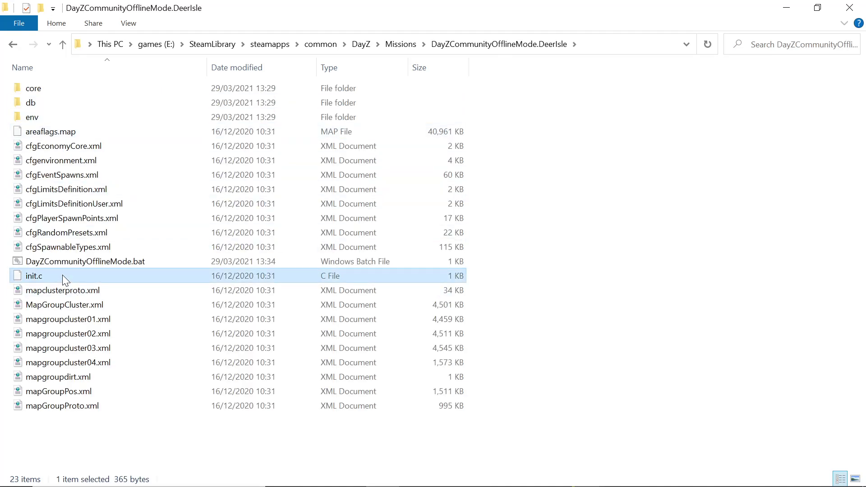
pyautogui.rightClick(62, 275)
pyautogui.moveTo(94, 279)
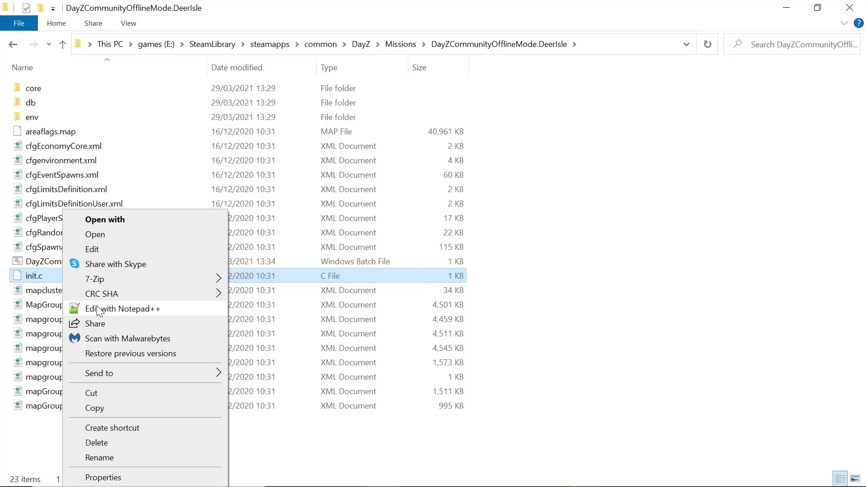
pyautogui.click(97, 308)
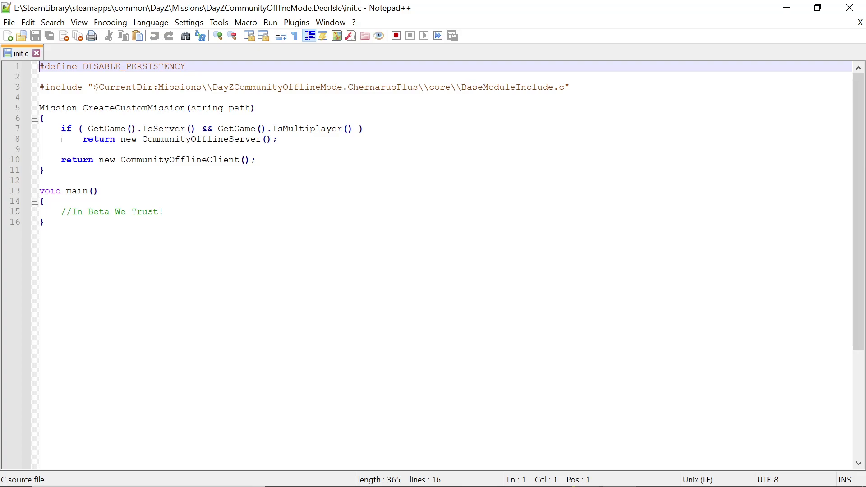
# Step: Replace ChernarusPlus in the #include path on line 3 with the copied folder name, leaving out the @ so it reads DeerIsle
pyautogui.moveTo(213, 87); pyautogui.dragTo(418, 87)
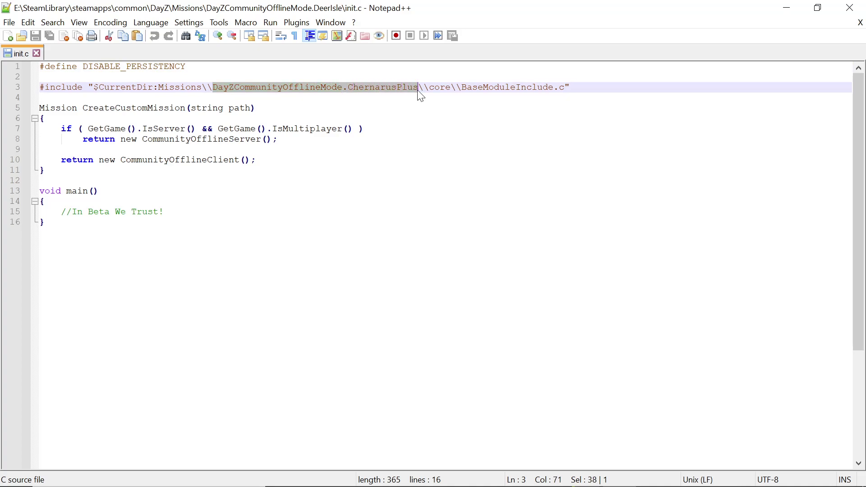
pyautogui.press('Right')
pyautogui.hotkey('shift', 'Left')
pyautogui.hotkey('shift', 'Left')
pyautogui.hotkey('shift', 'Left')
pyautogui.hotkey('shift', 'Left')
pyautogui.hotkey('shift', 'Left')
pyautogui.hotkey('shift', 'Left')
pyautogui.hotkey('shift', 'Left')
pyautogui.hotkey('shift', 'Left')
pyautogui.hotkey('shift', 'Left')
pyautogui.hotkey('shift', 'Left')
pyautogui.hotkey('shift', 'Left')
pyautogui.hotkey('shift', 'Left')
pyautogui.hotkey('shift', 'Left')
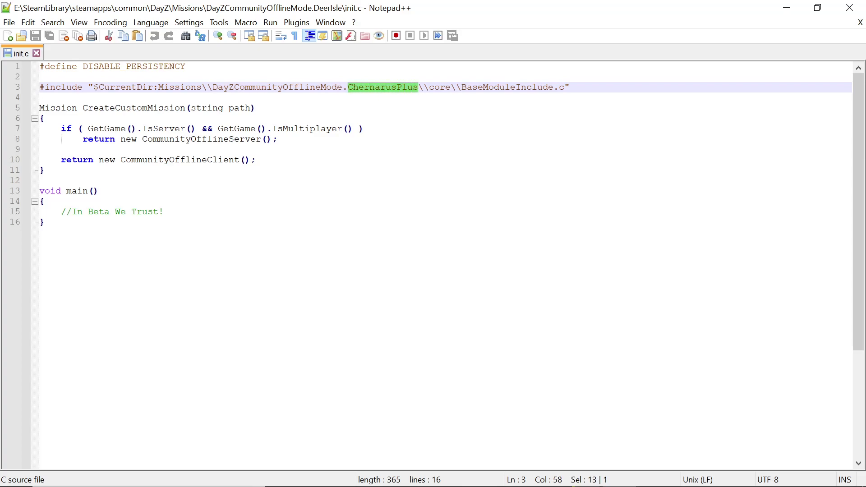
pyautogui.rightClick(366, 89)
pyautogui.click(391, 123)
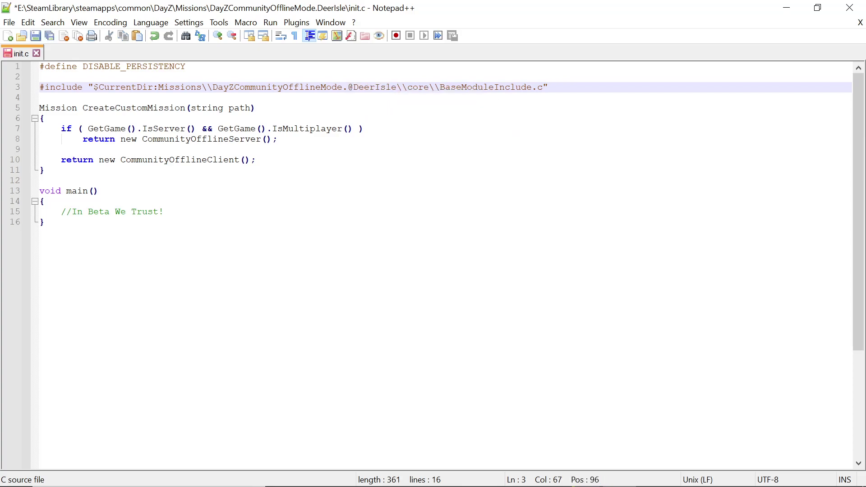
pyautogui.click(353, 87)
pyautogui.press('BackSpace')
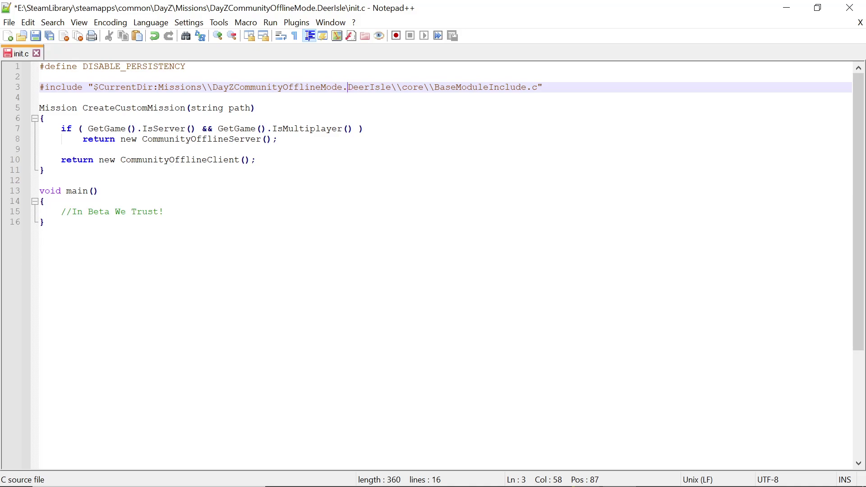
# Step: Close init.c with its changes saved, and close the text editor
pyautogui.click(36, 53)
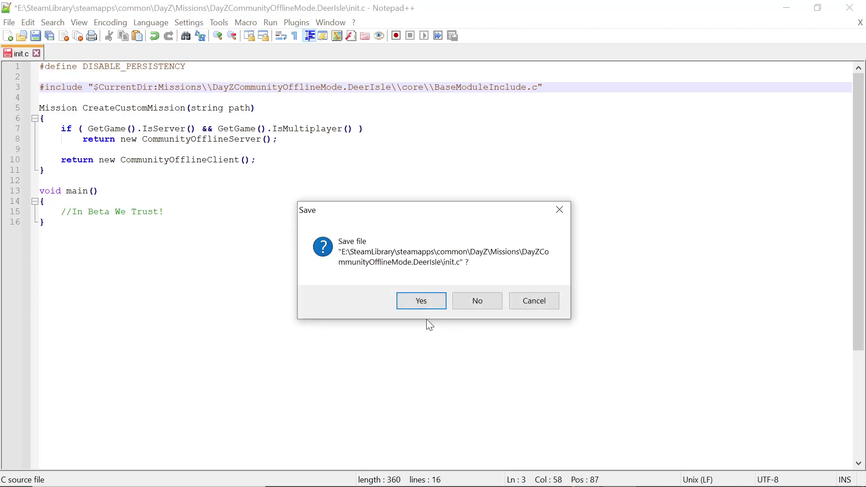
pyautogui.click(417, 299)
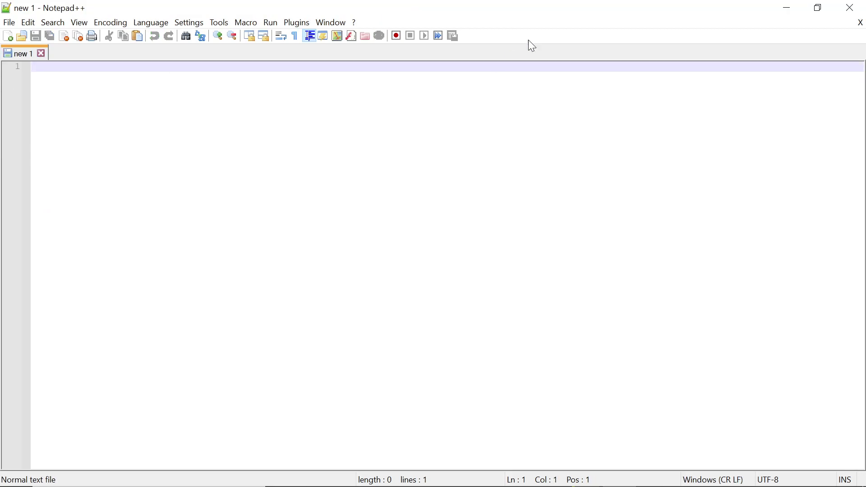
pyautogui.click(860, 7)
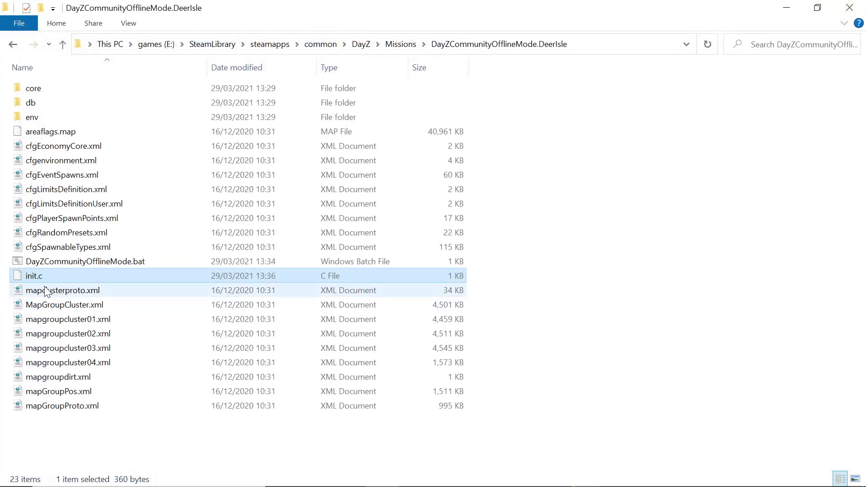
# Step: Review the full start line and mod list in the DeerIsle mission's DayZCommunityOfflineMode.bat, then close it and the text editor
pyautogui.click(41, 261)
pyautogui.rightClick(40, 261)
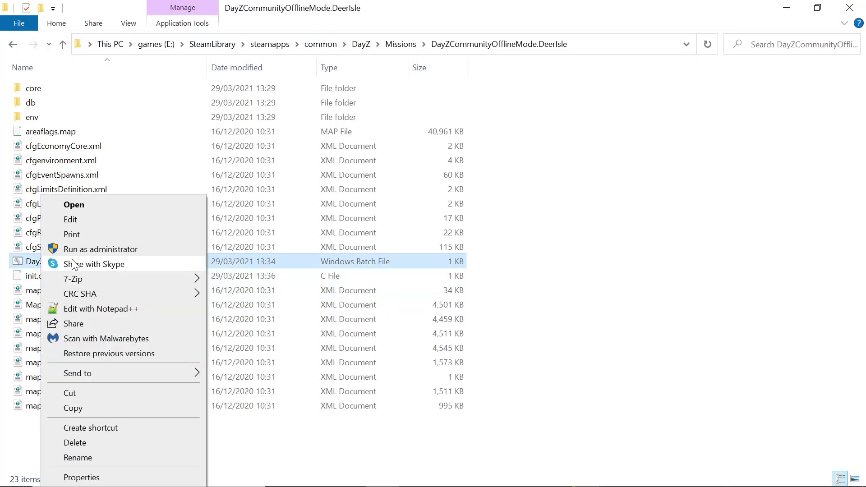
pyautogui.click(71, 311)
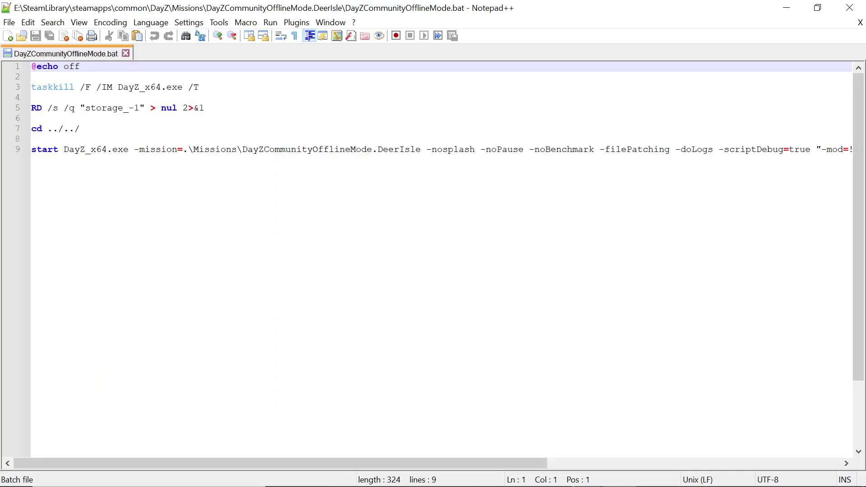
pyautogui.moveTo(327, 461); pyautogui.dragTo(350, 461)
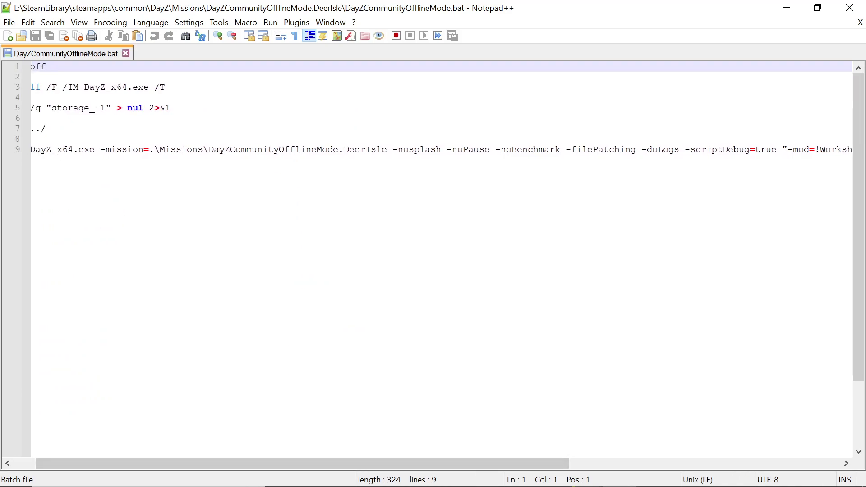
pyautogui.moveTo(400, 459); pyautogui.dragTo(759, 436)
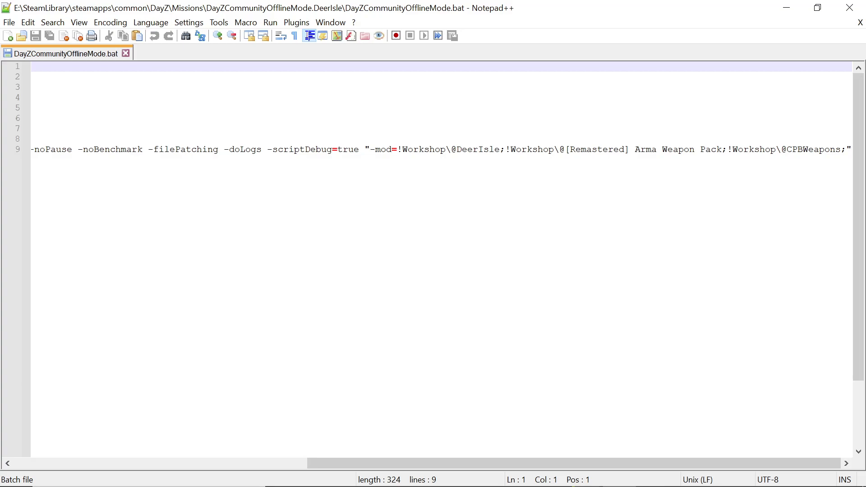
pyautogui.click(127, 54)
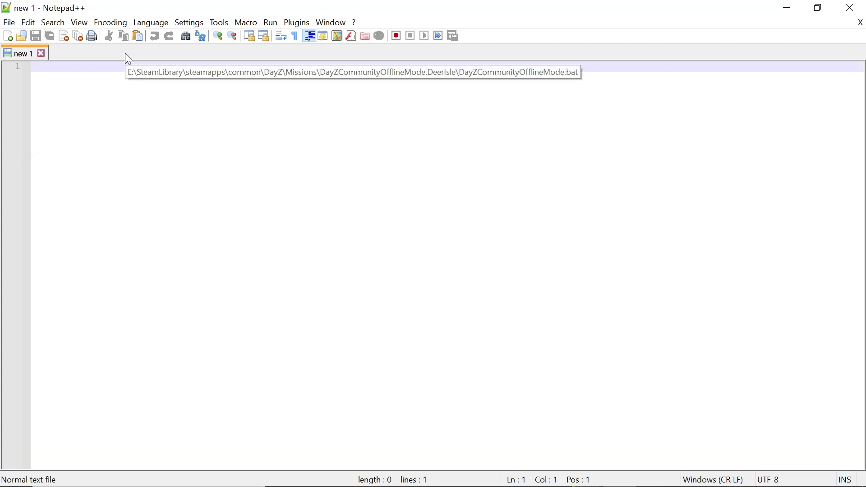
pyautogui.click(850, 8)
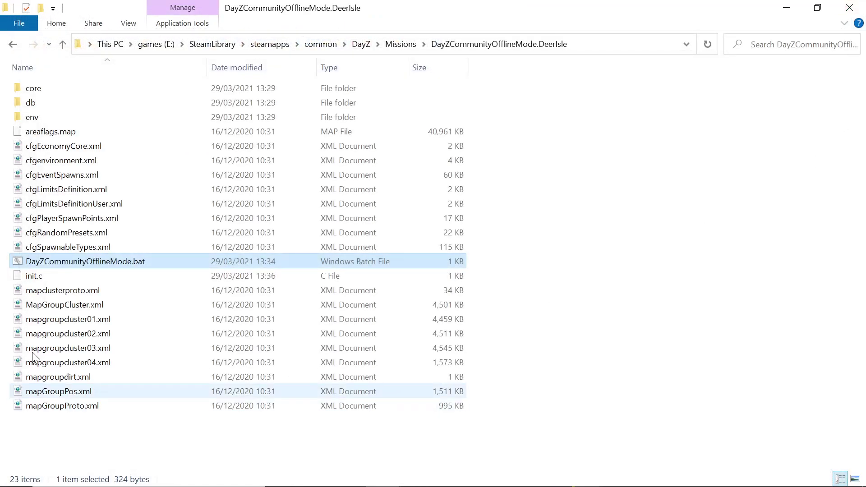
# Step: Look at the batch file inside the ExpansionCOM.DeerIsle mission folder, and minimize the file window to show the desktop
pyautogui.press('BackSpace')
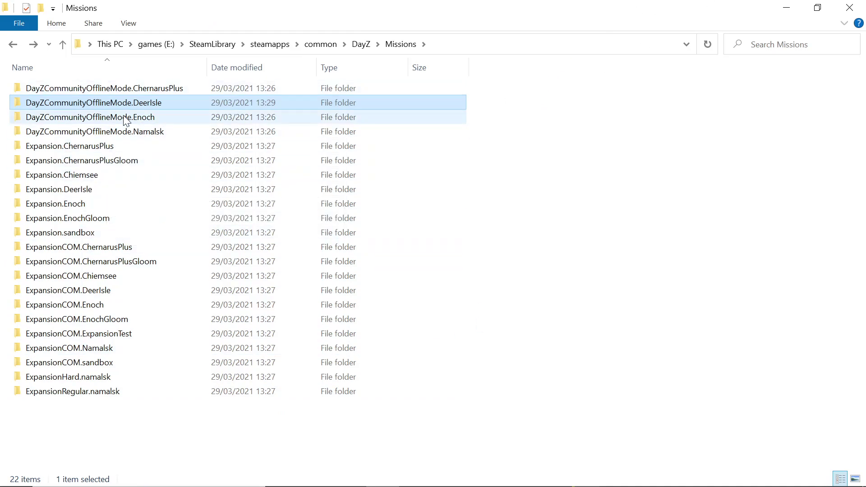
pyautogui.moveTo(115, 107)
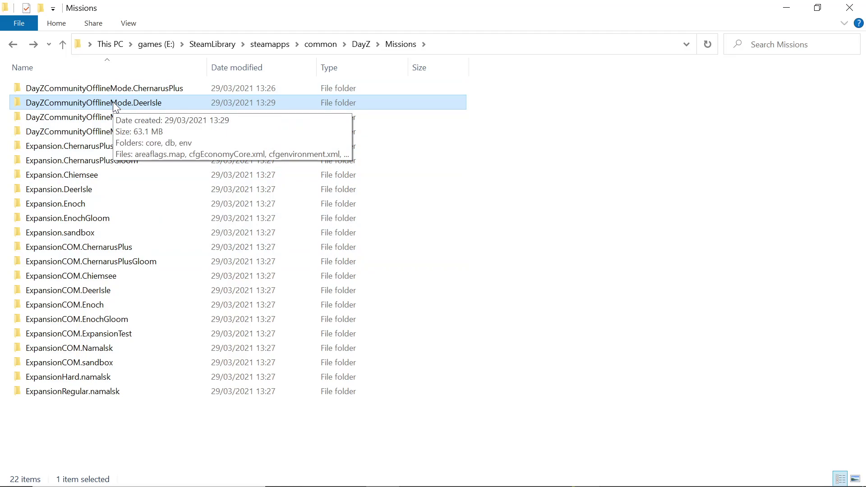
pyautogui.moveTo(93, 280)
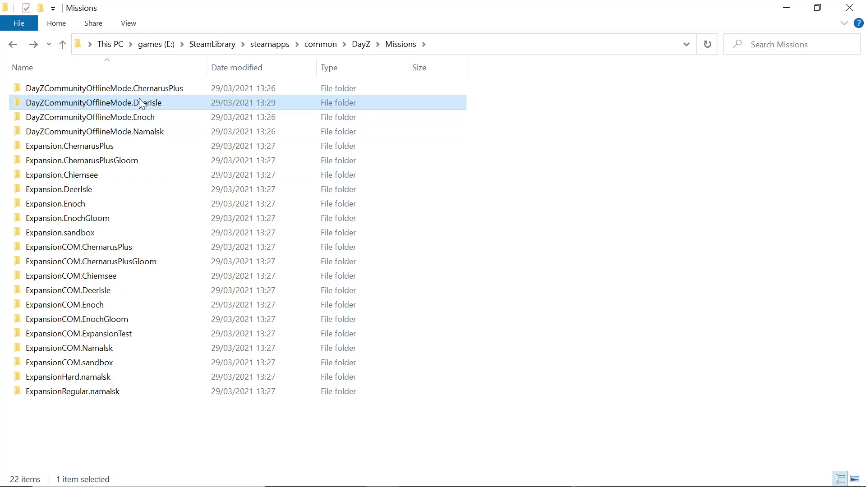
pyautogui.moveTo(139, 99)
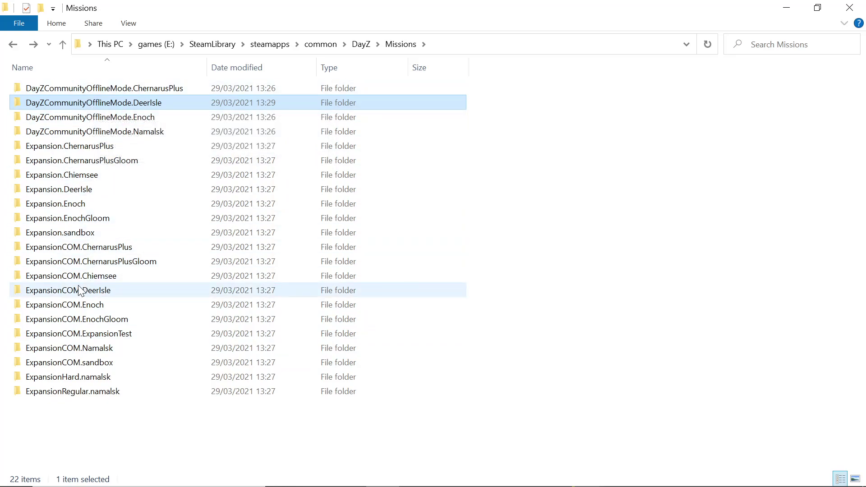
pyautogui.moveTo(59, 282)
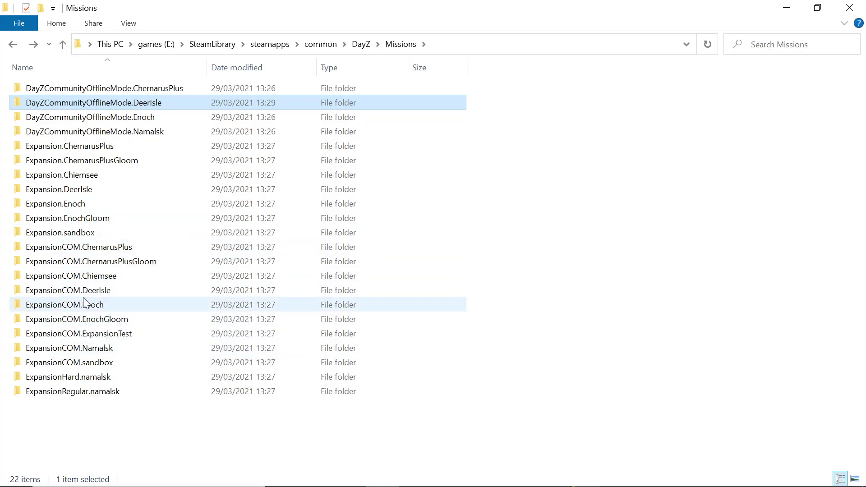
pyautogui.moveTo(69, 297)
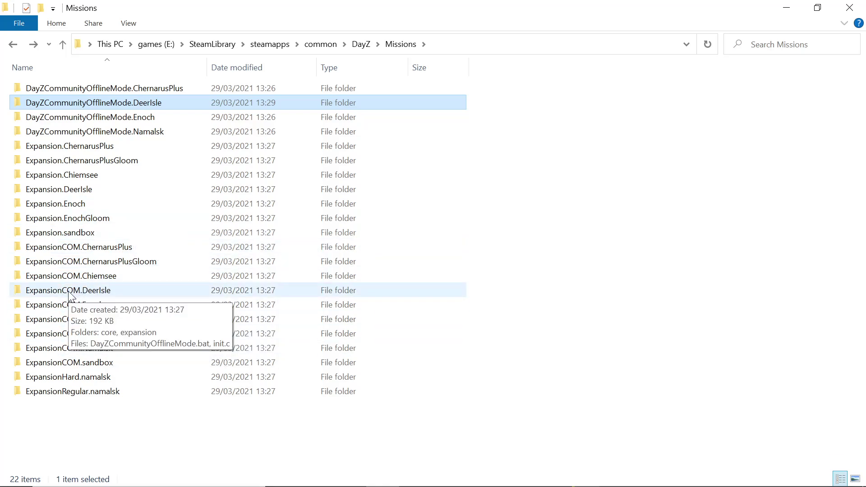
pyautogui.doubleClick(69, 292)
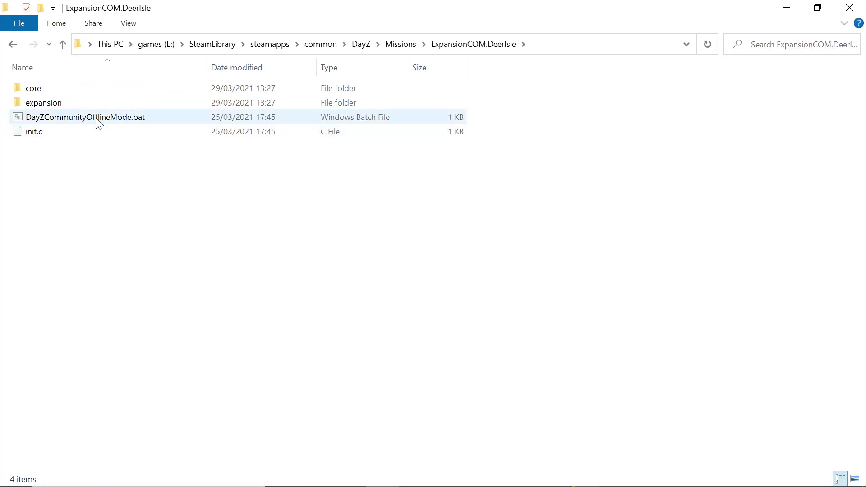
pyautogui.moveTo(99, 124)
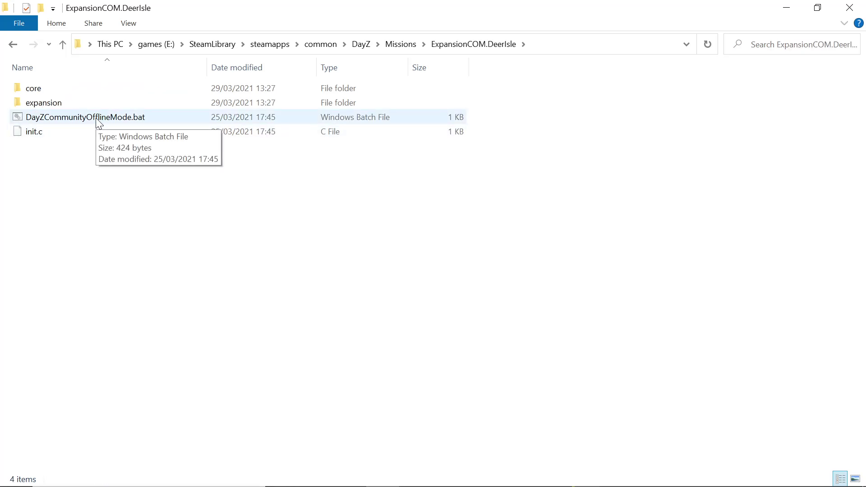
pyautogui.click(96, 118)
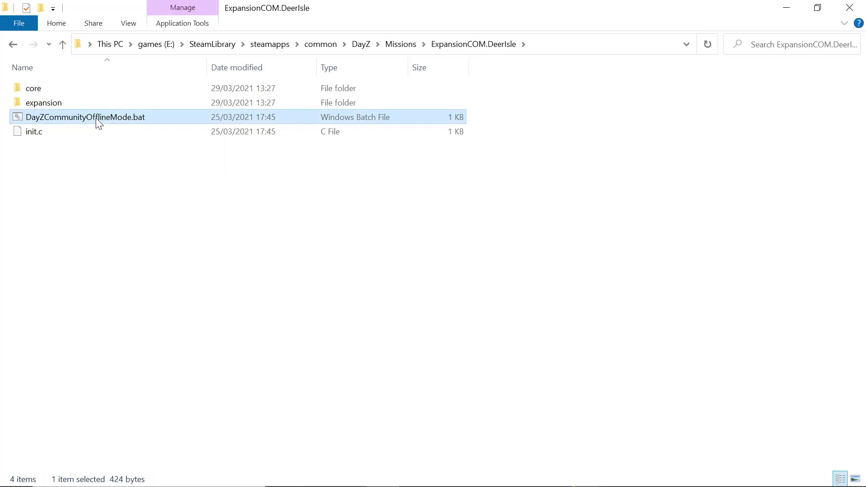
pyautogui.click(784, 8)
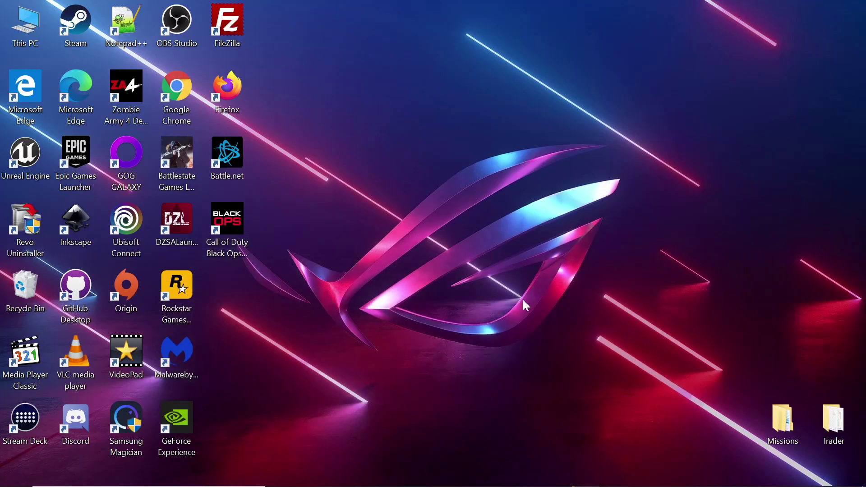